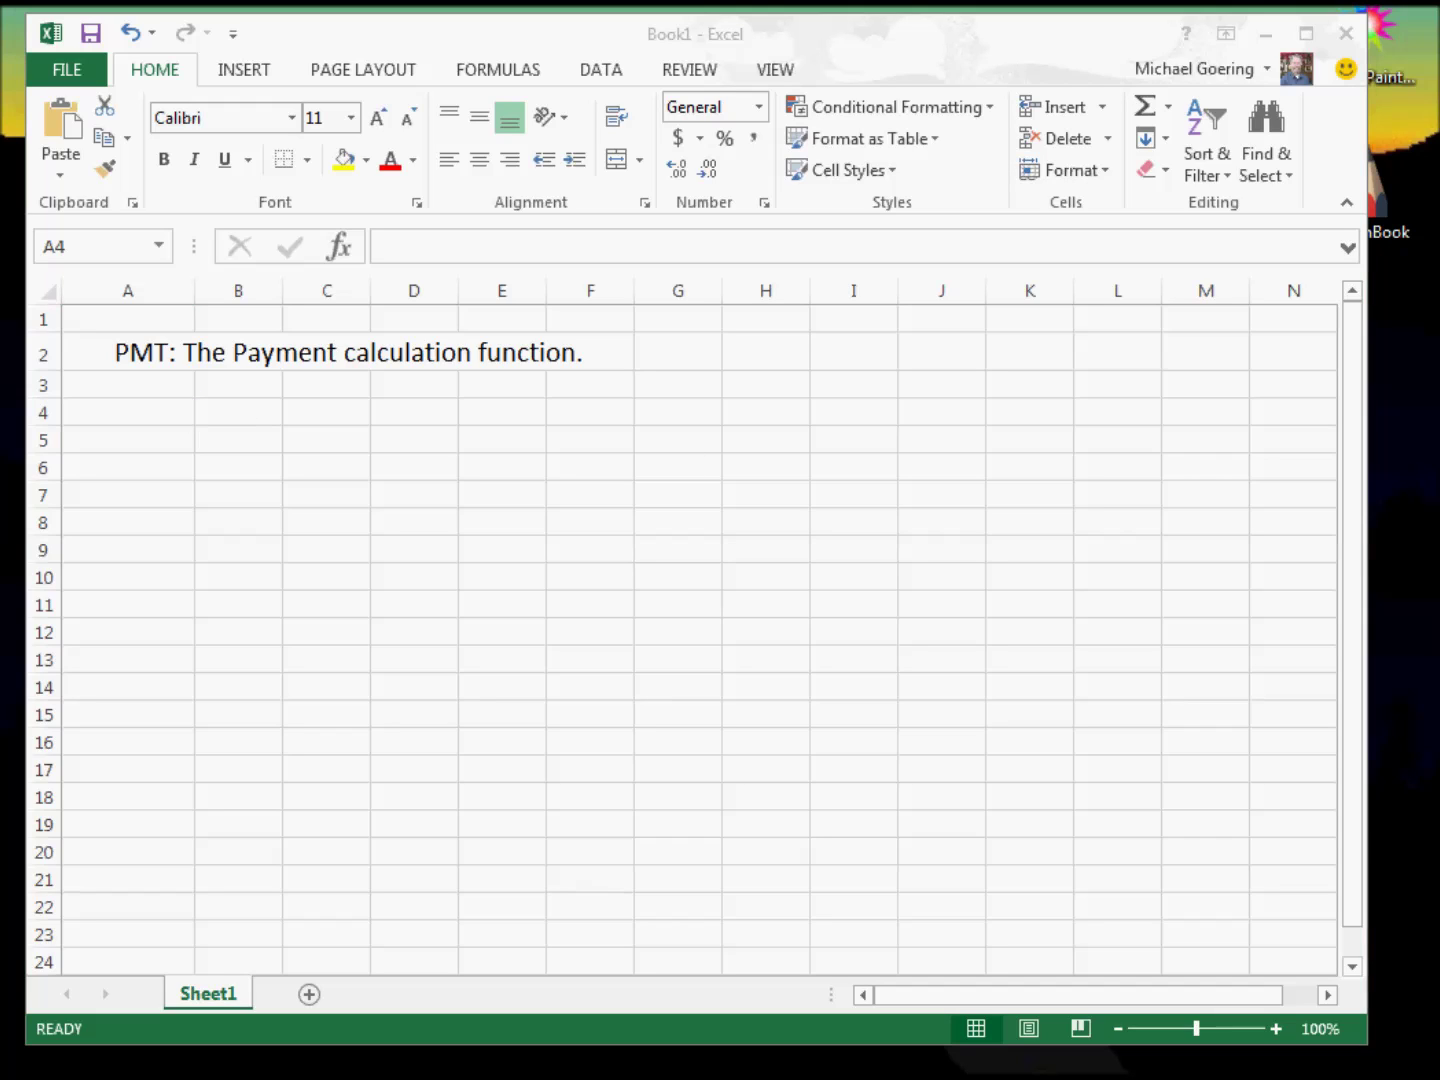
Step: Enter the label Price in cell A4 and the amount 1700 in B4
left_click(152, 412)
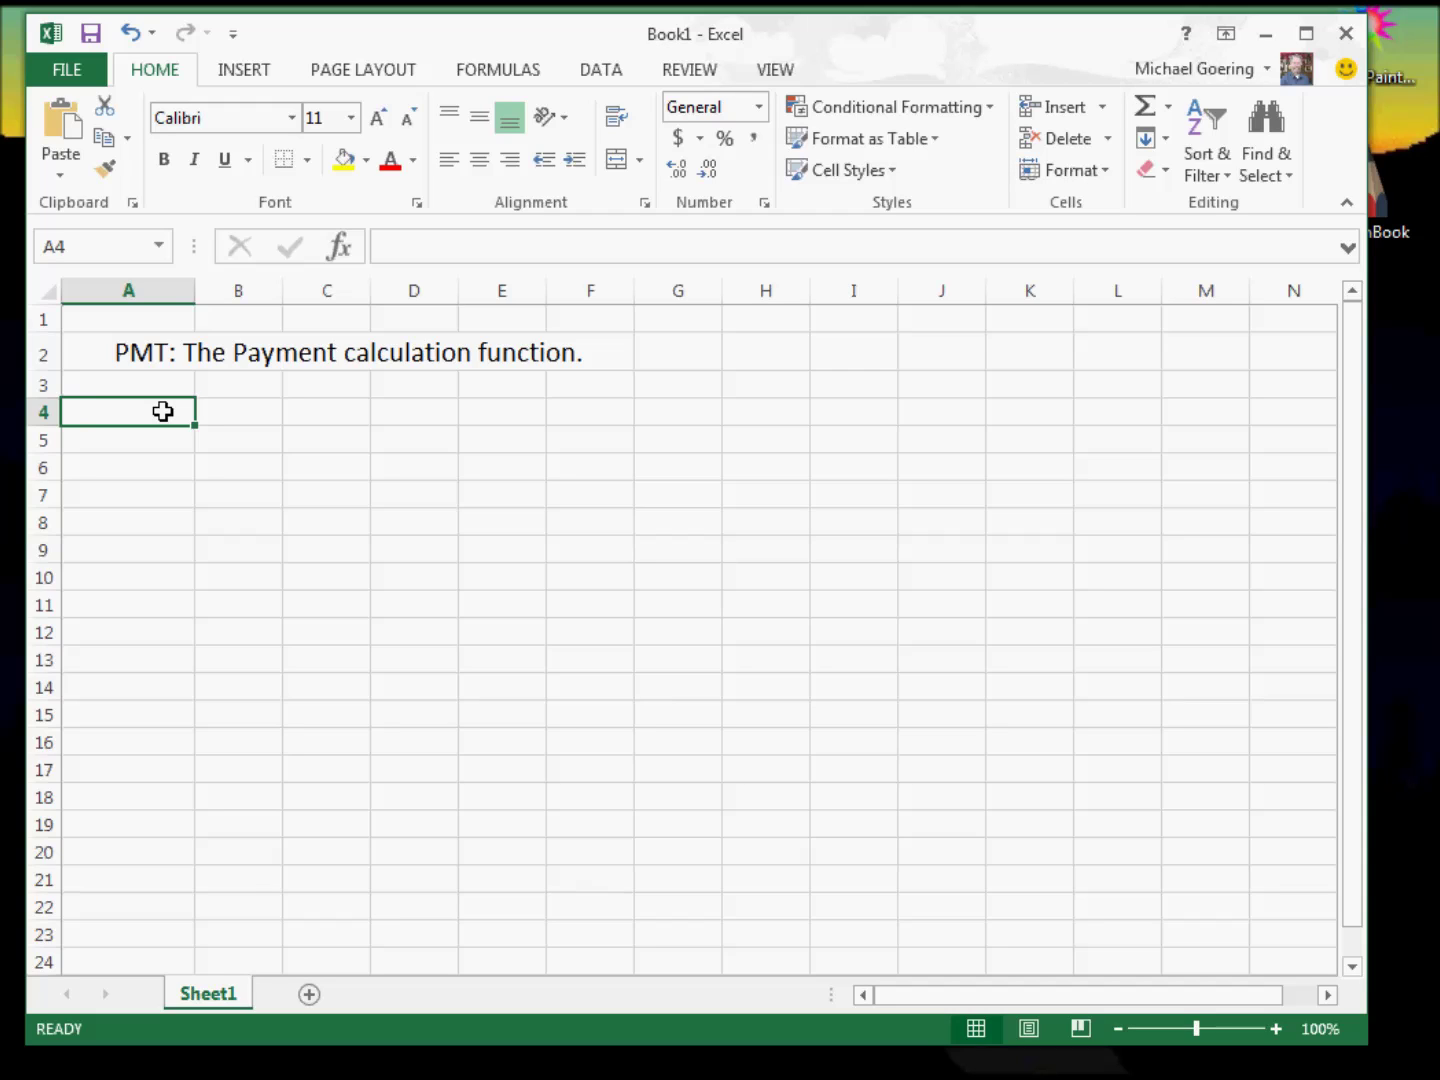
type("Price")
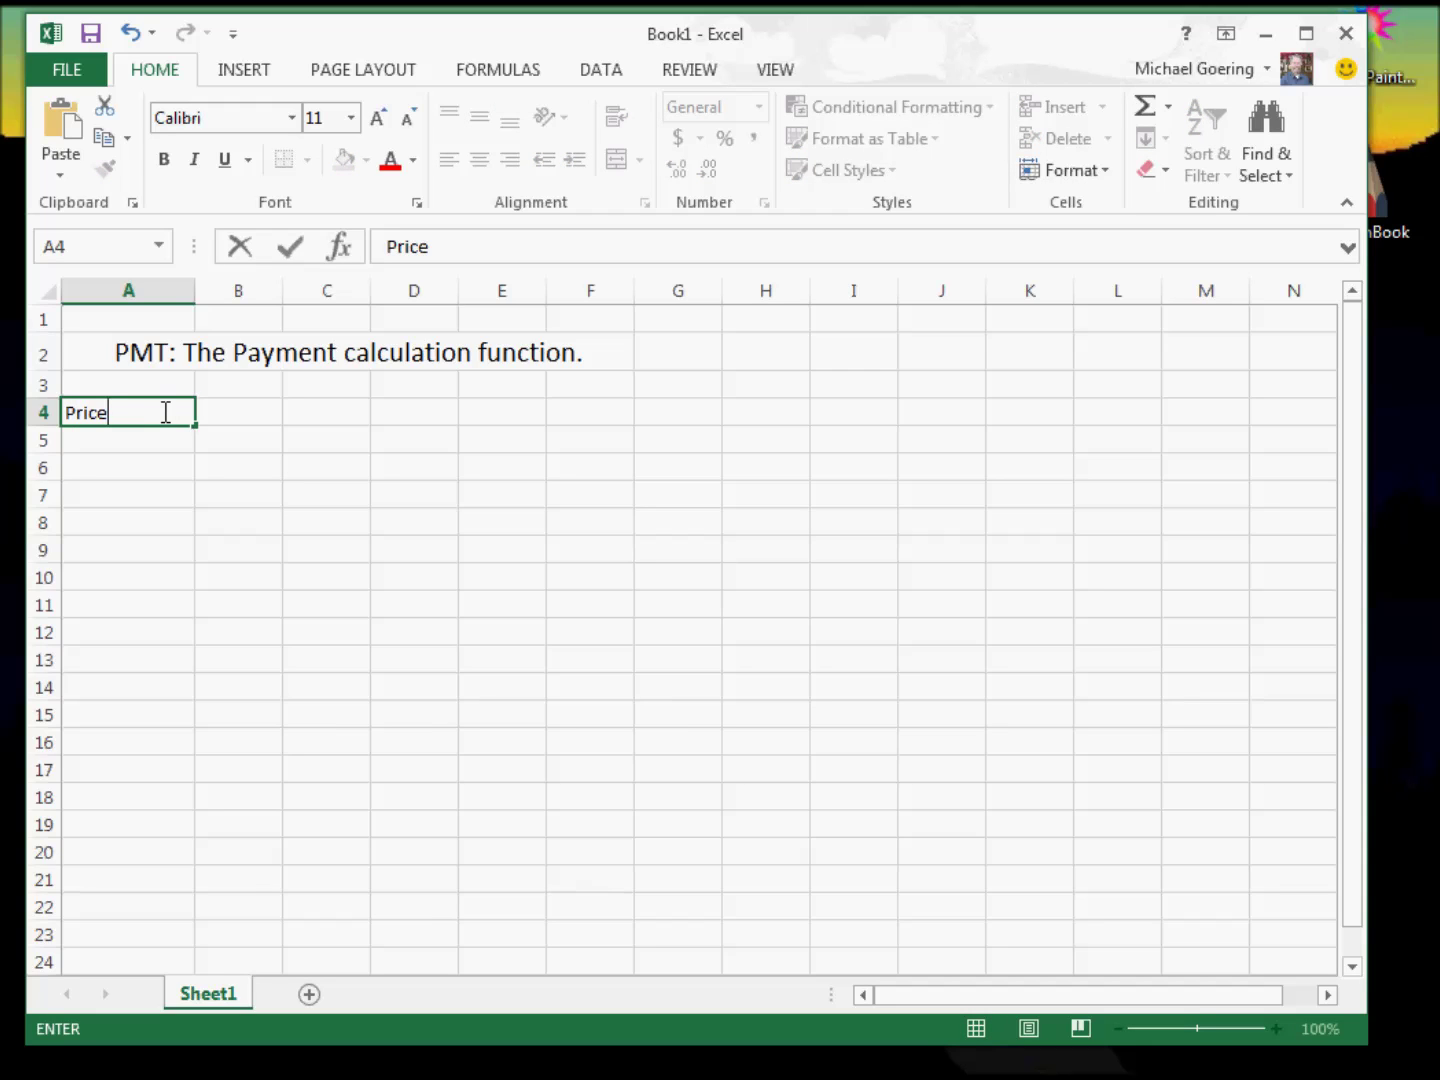
key("Tab")
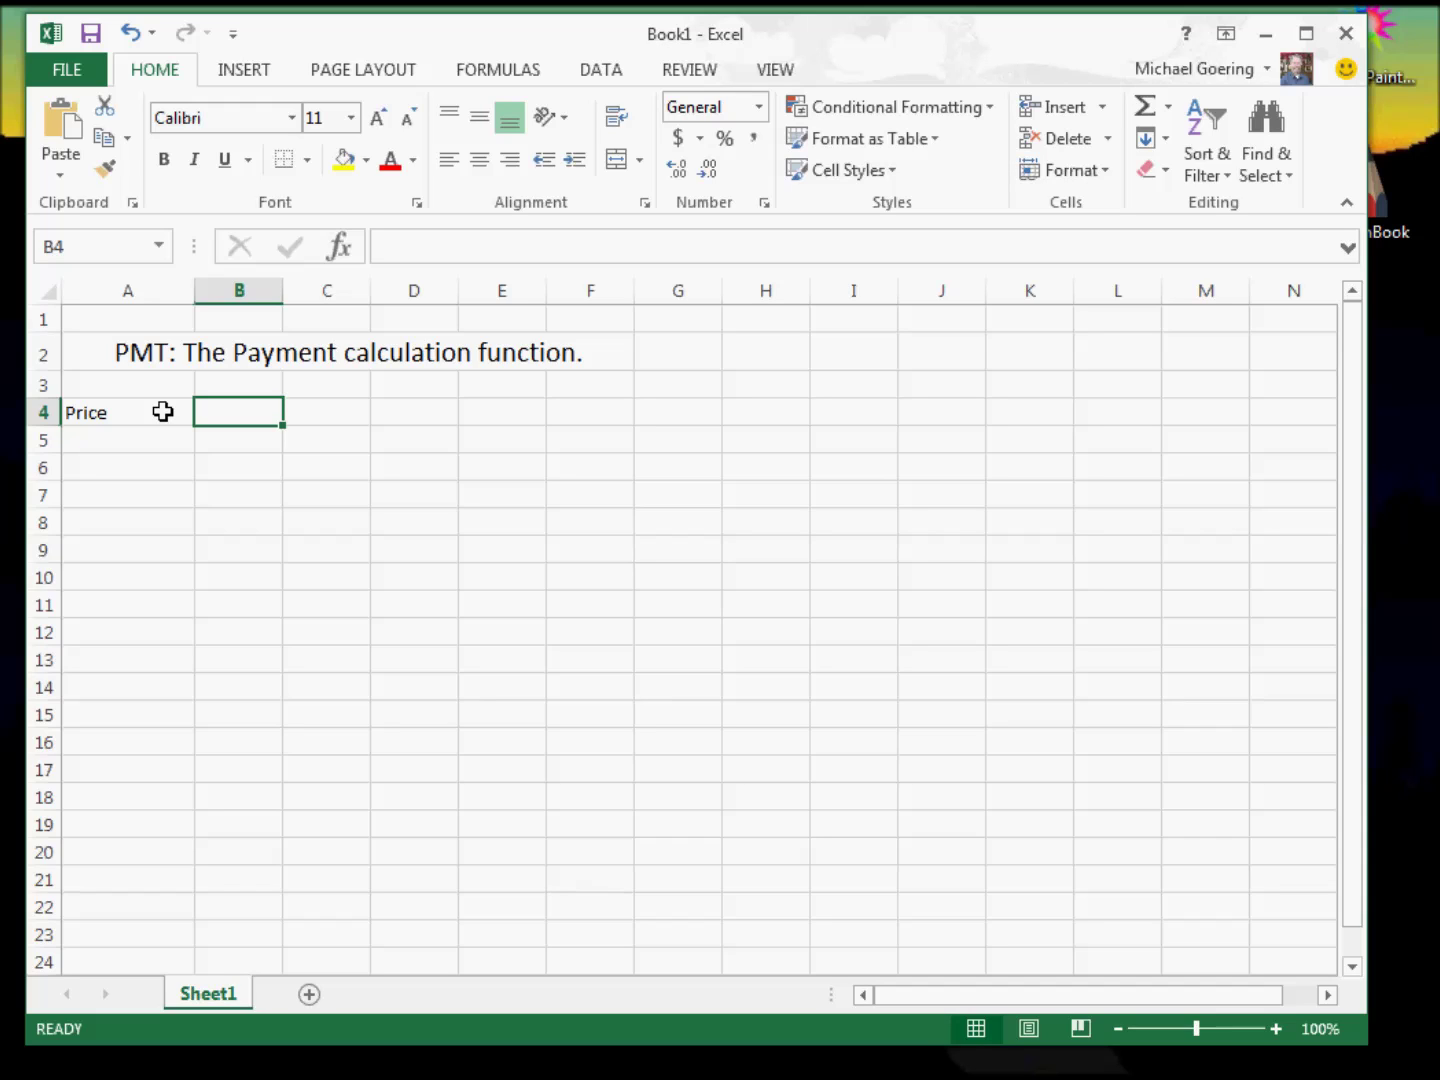
type("1700")
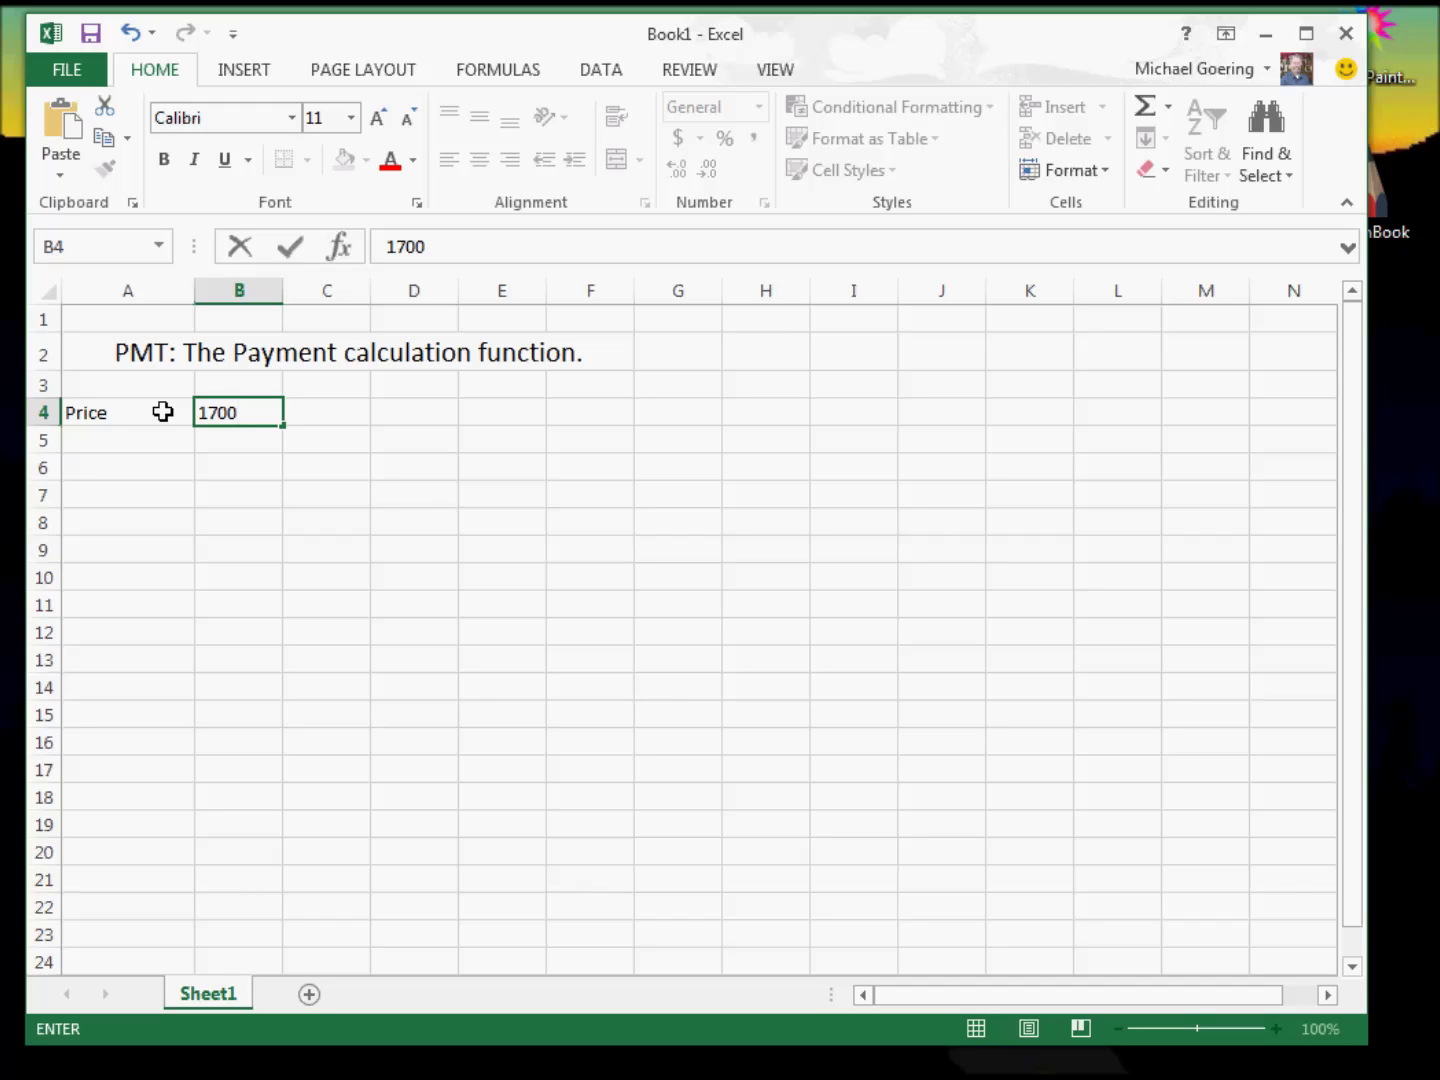
key("Return")
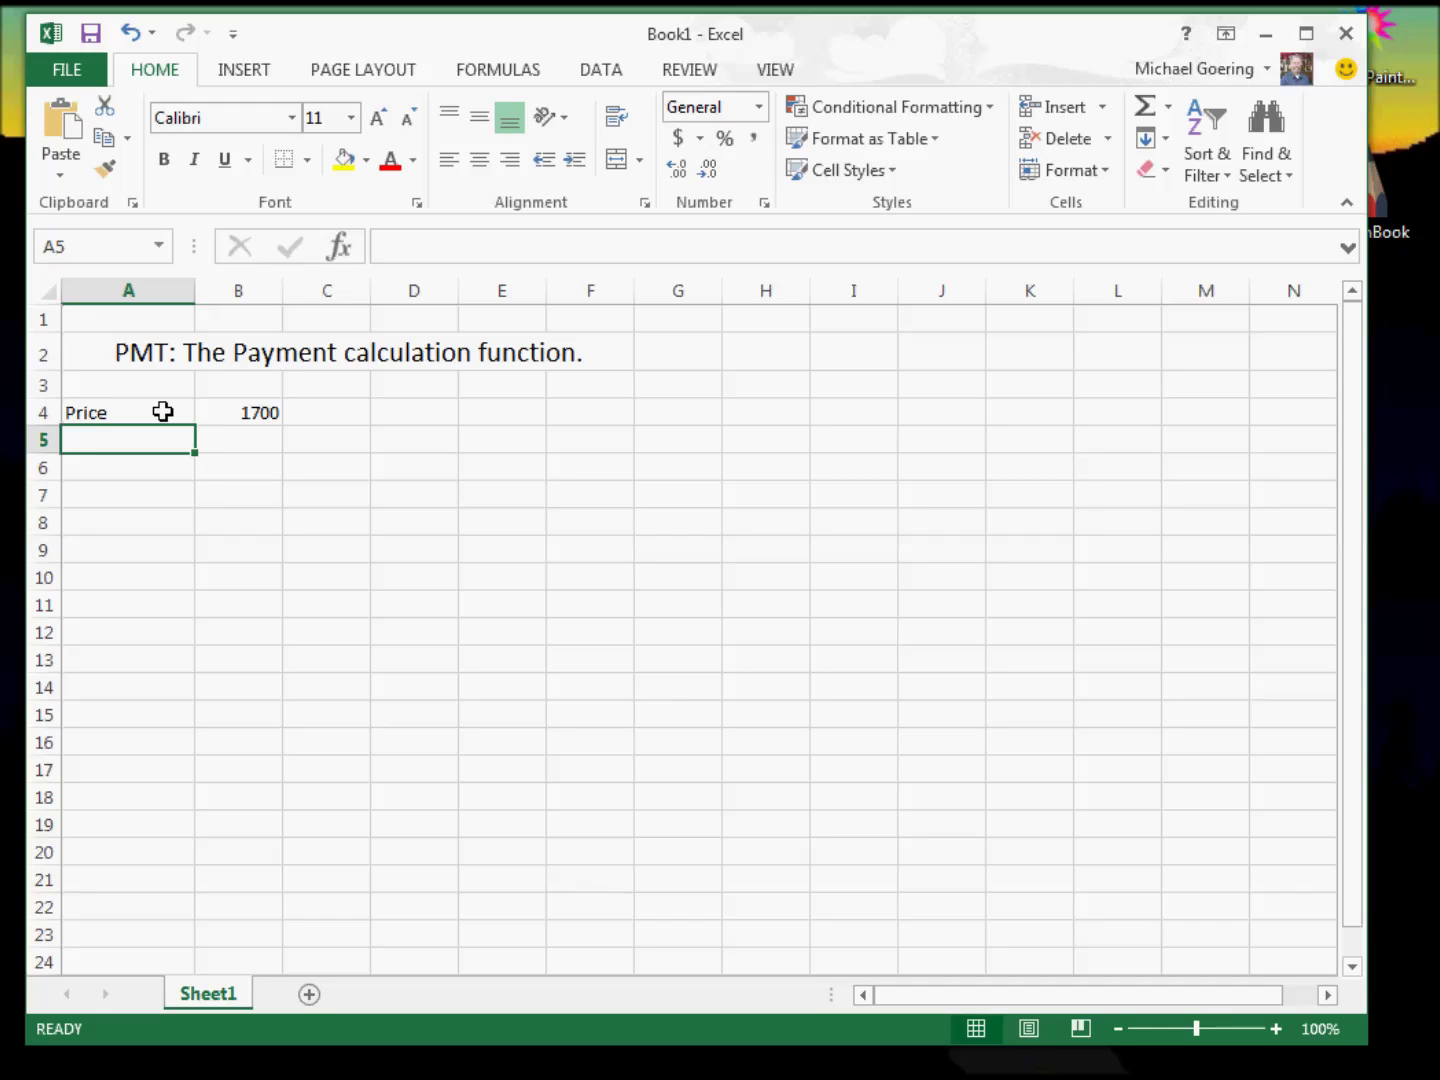
Step: Add the labels Interest (Yr) in cell A7 and Number Pmts in cell A9
left_click(131, 493)
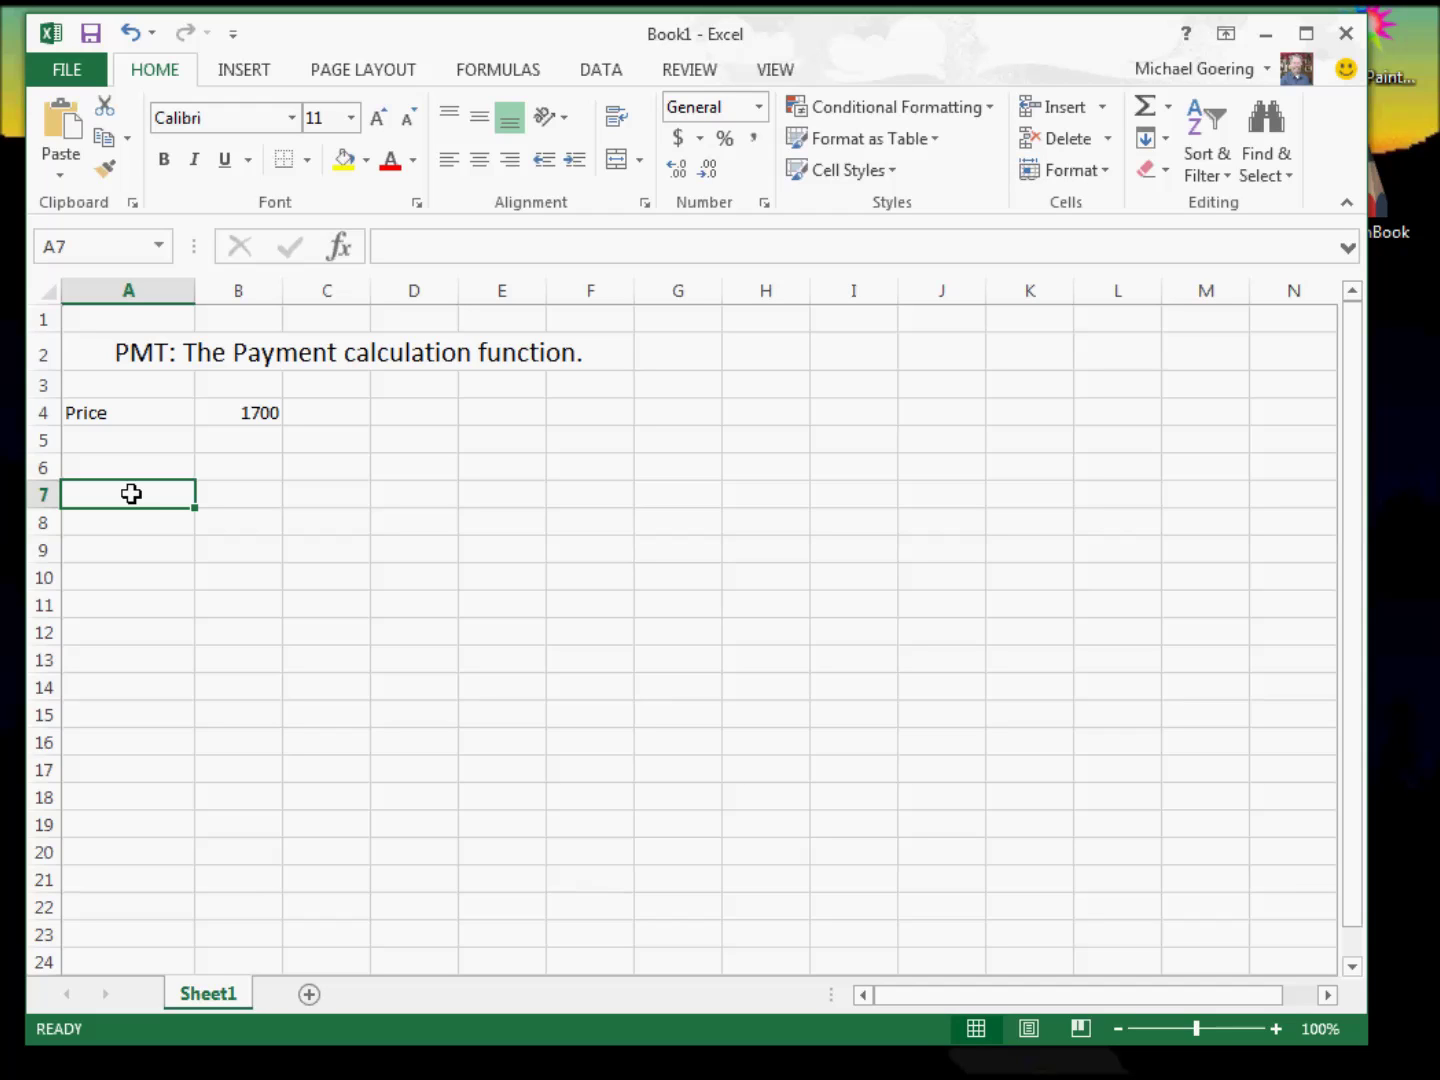
type("Interest")
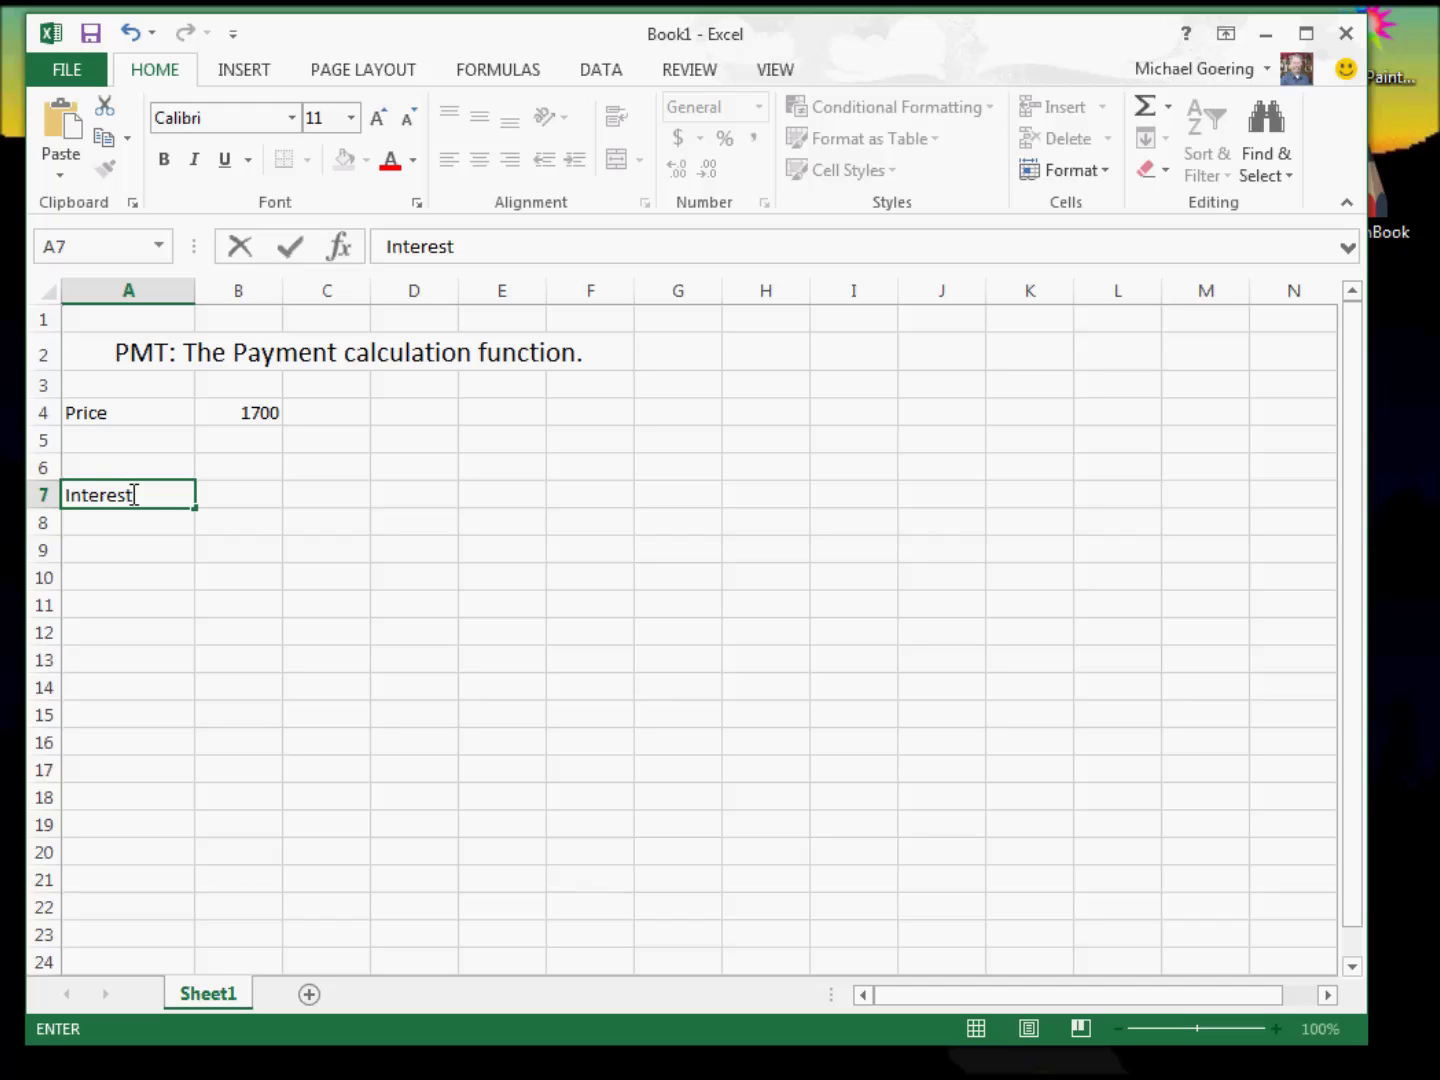
type(" (Yr)")
left_click(115, 543)
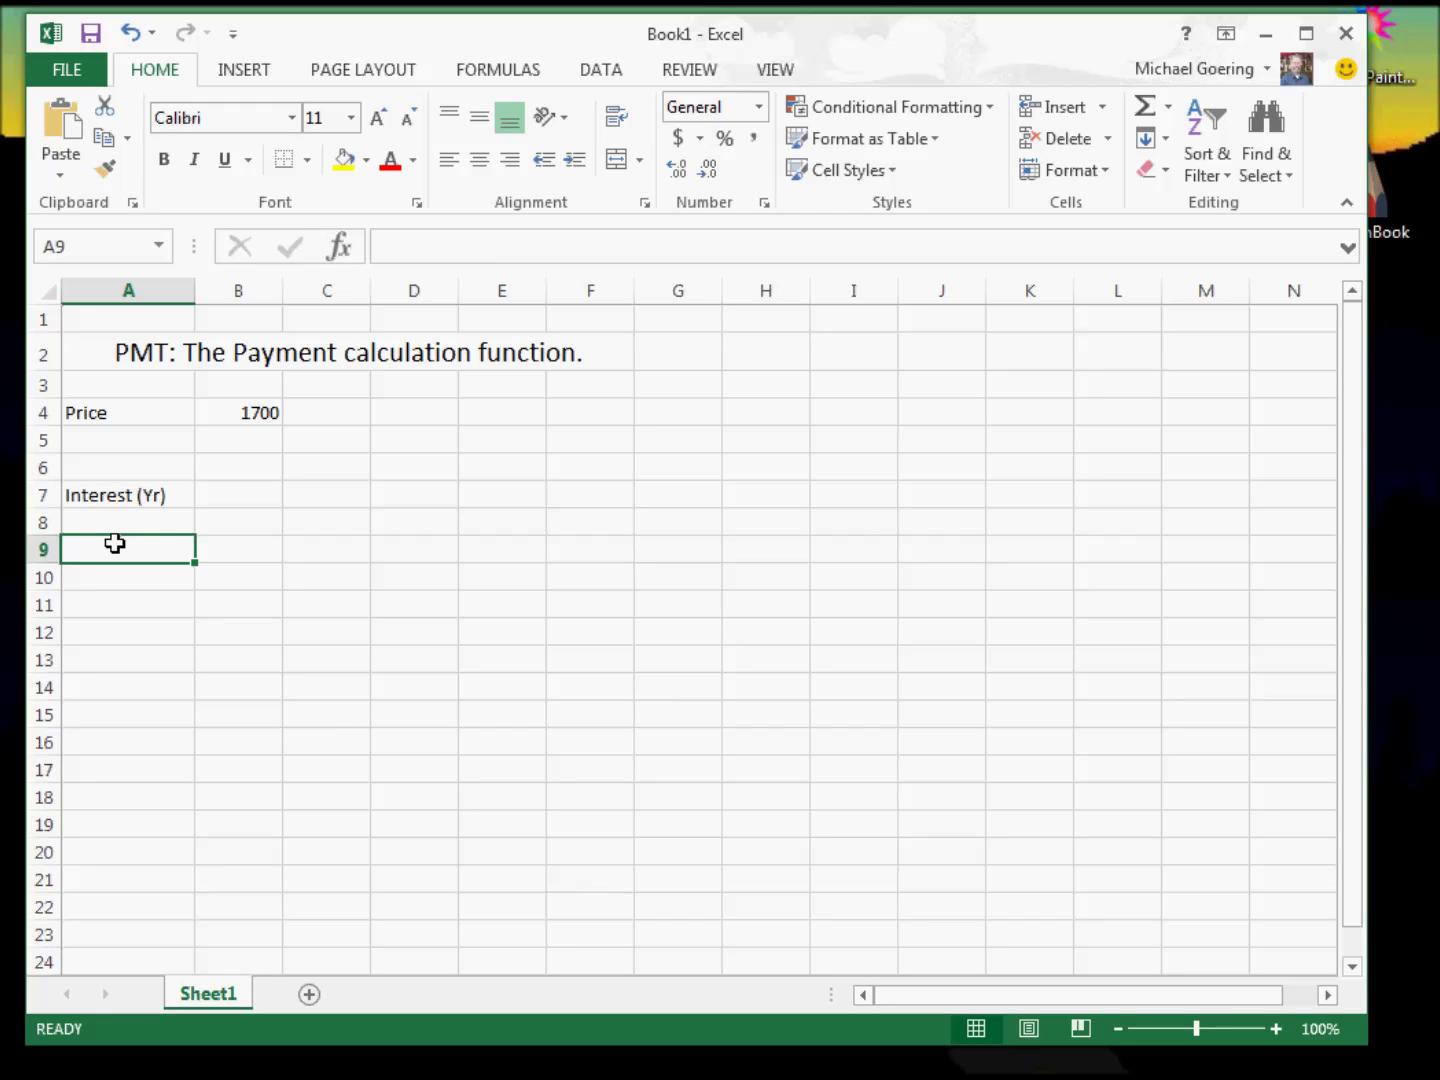
type("N")
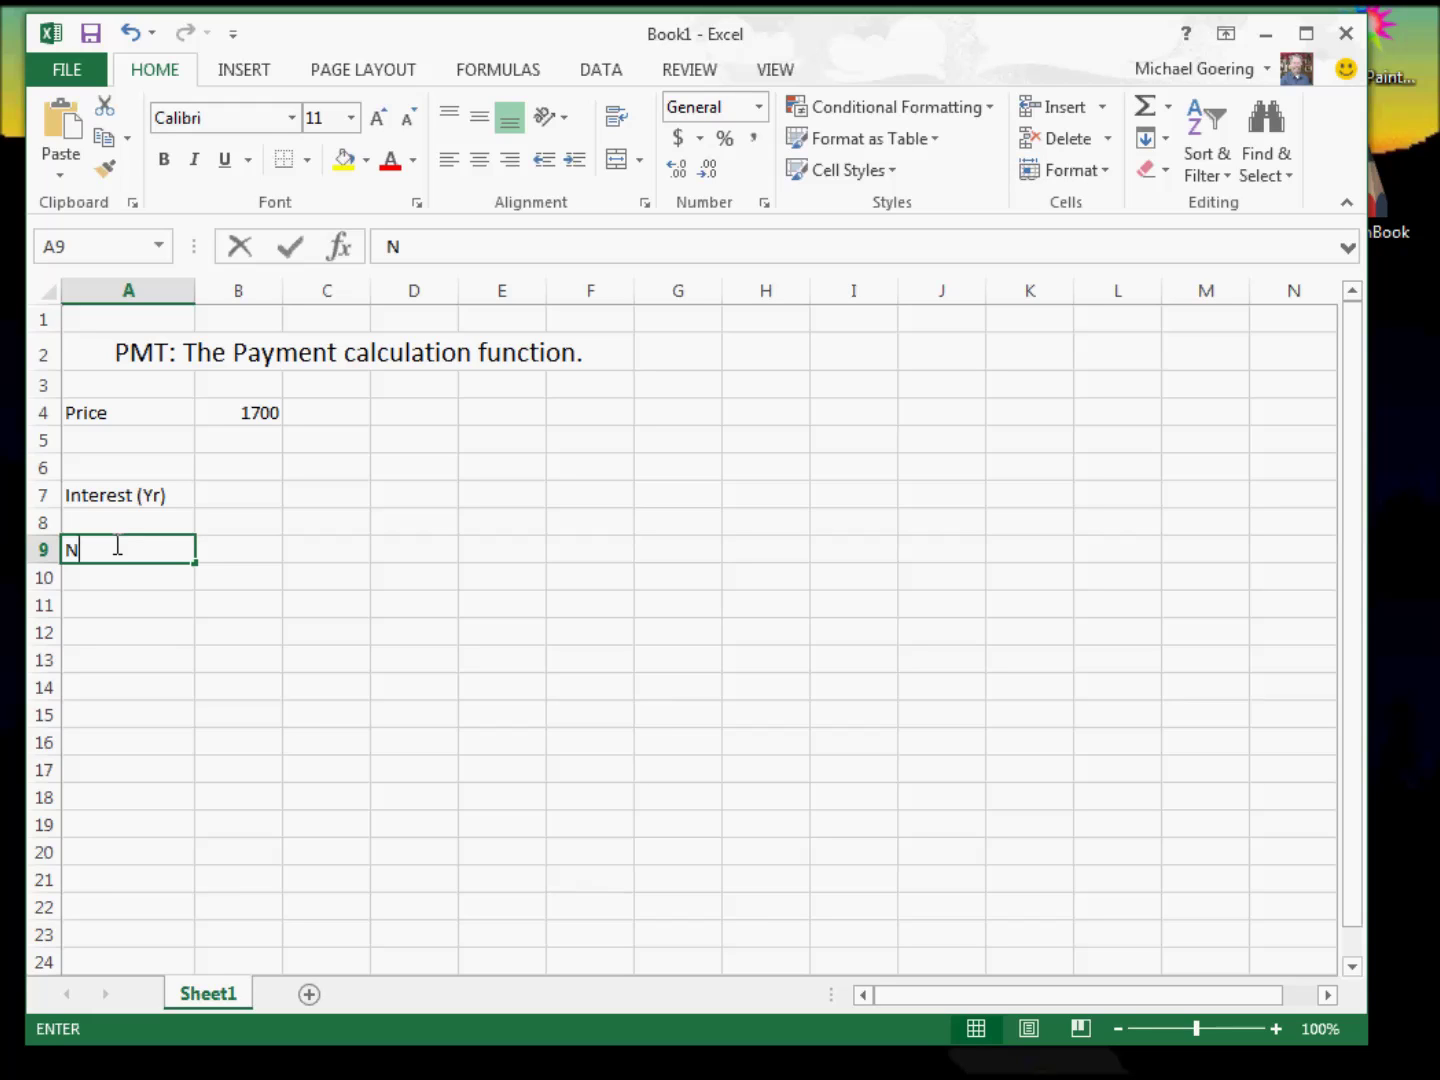
type("umber ")
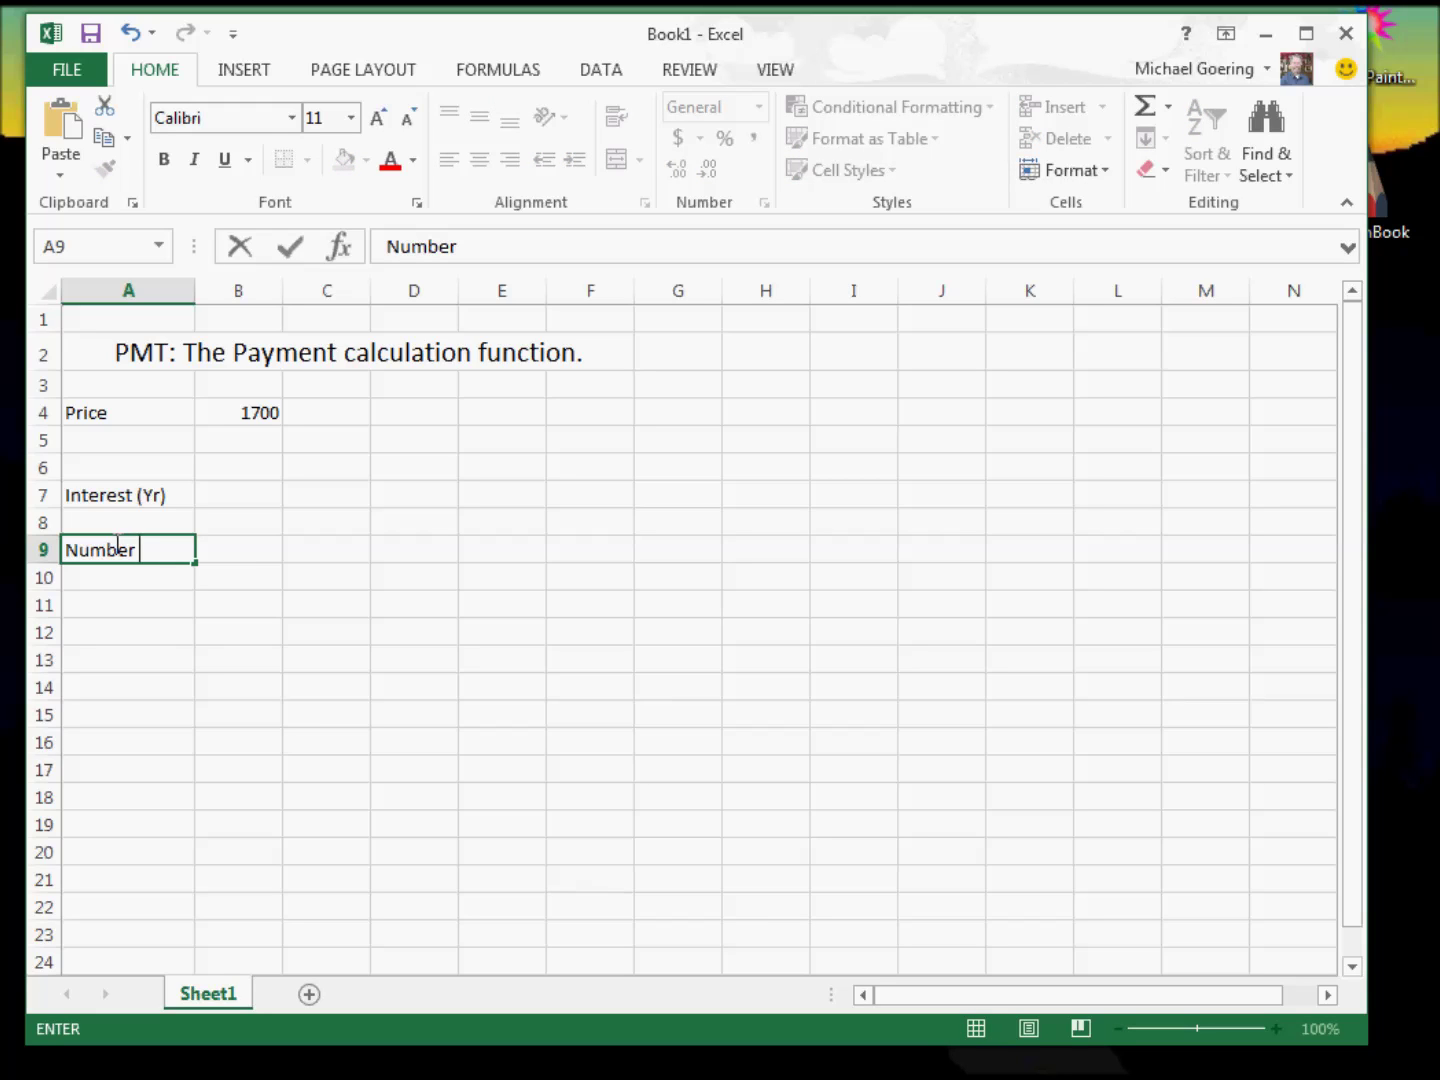
type("Pmts")
left_click(85, 405)
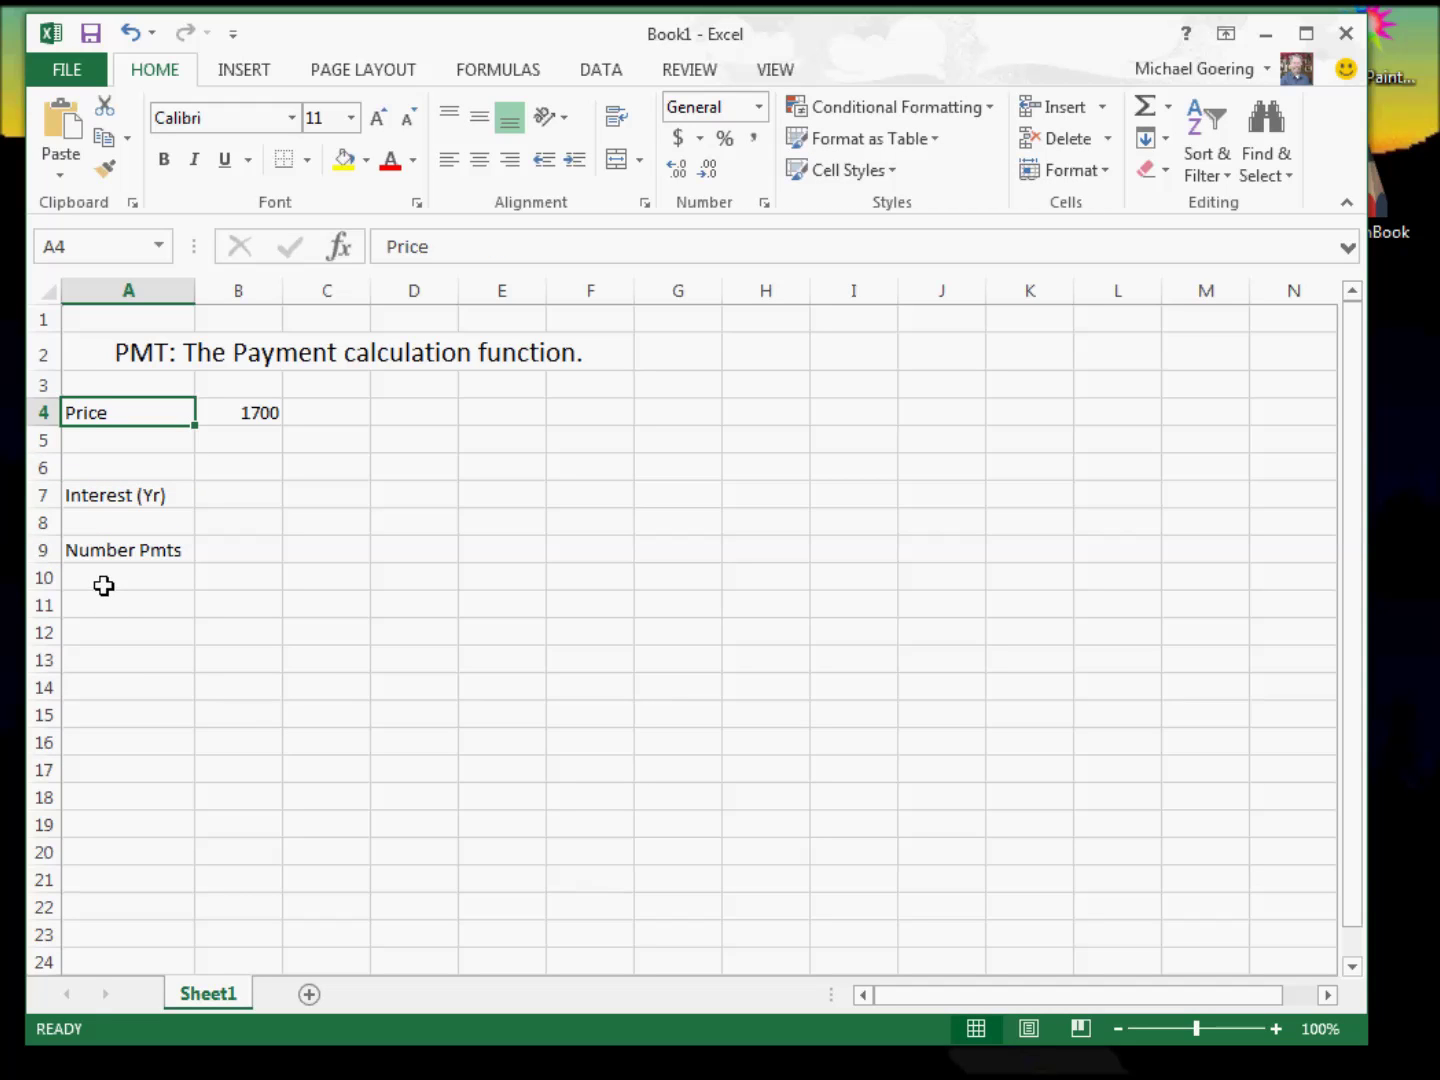
Step: Label cell A11 as Payment
left_click(112, 604)
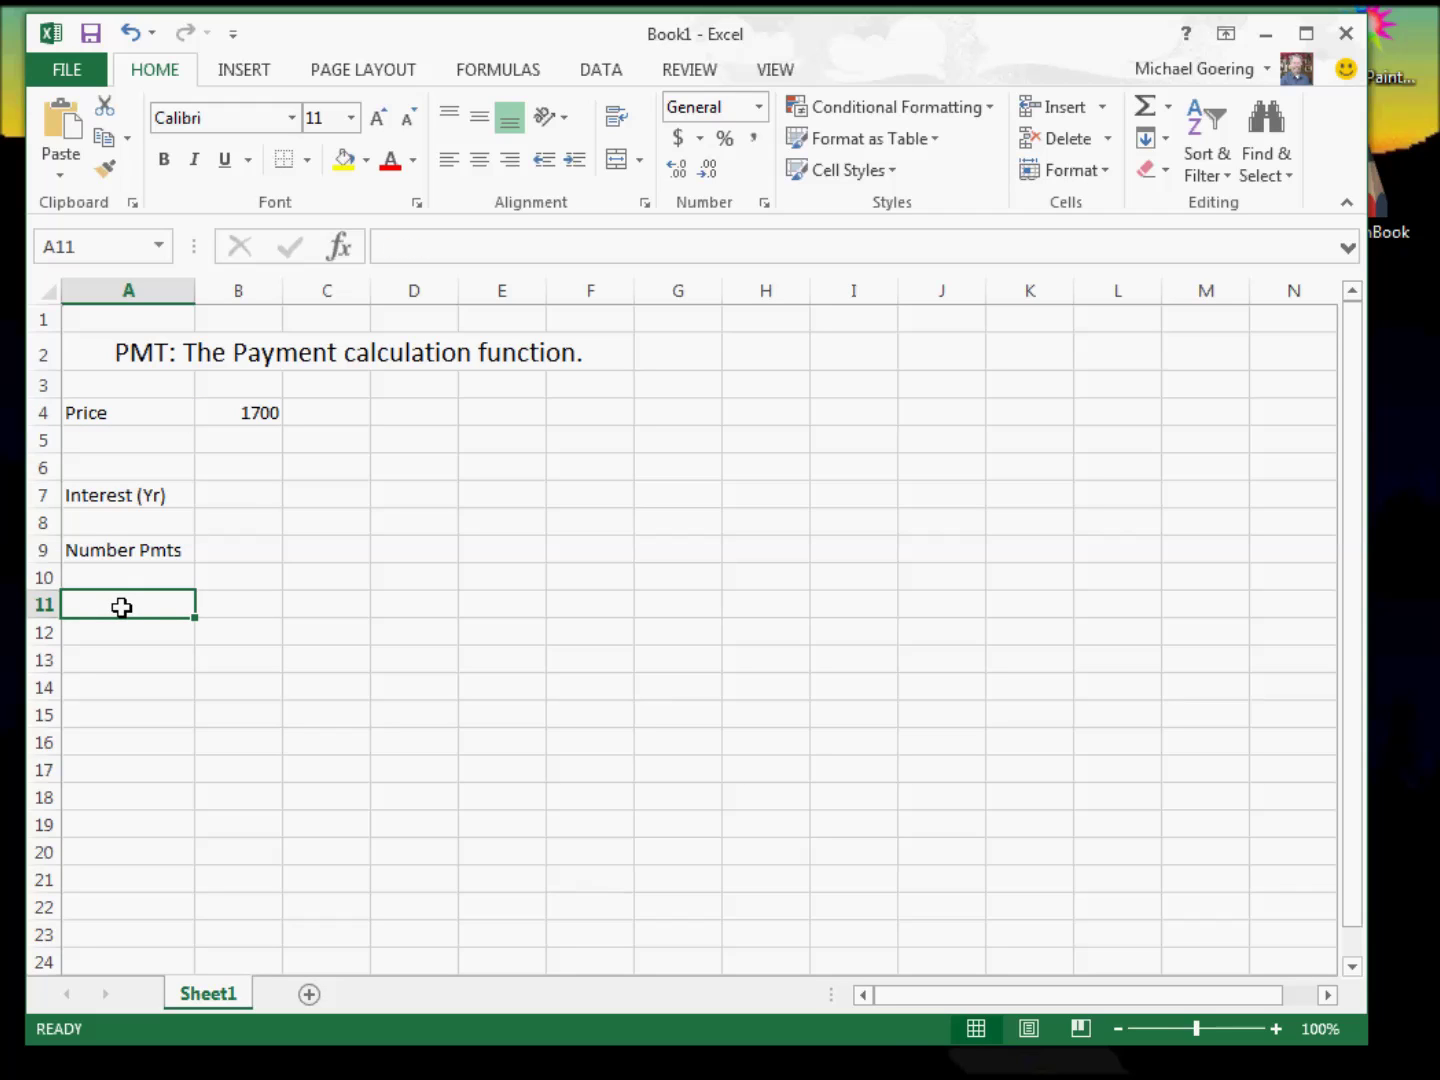
type("Payment")
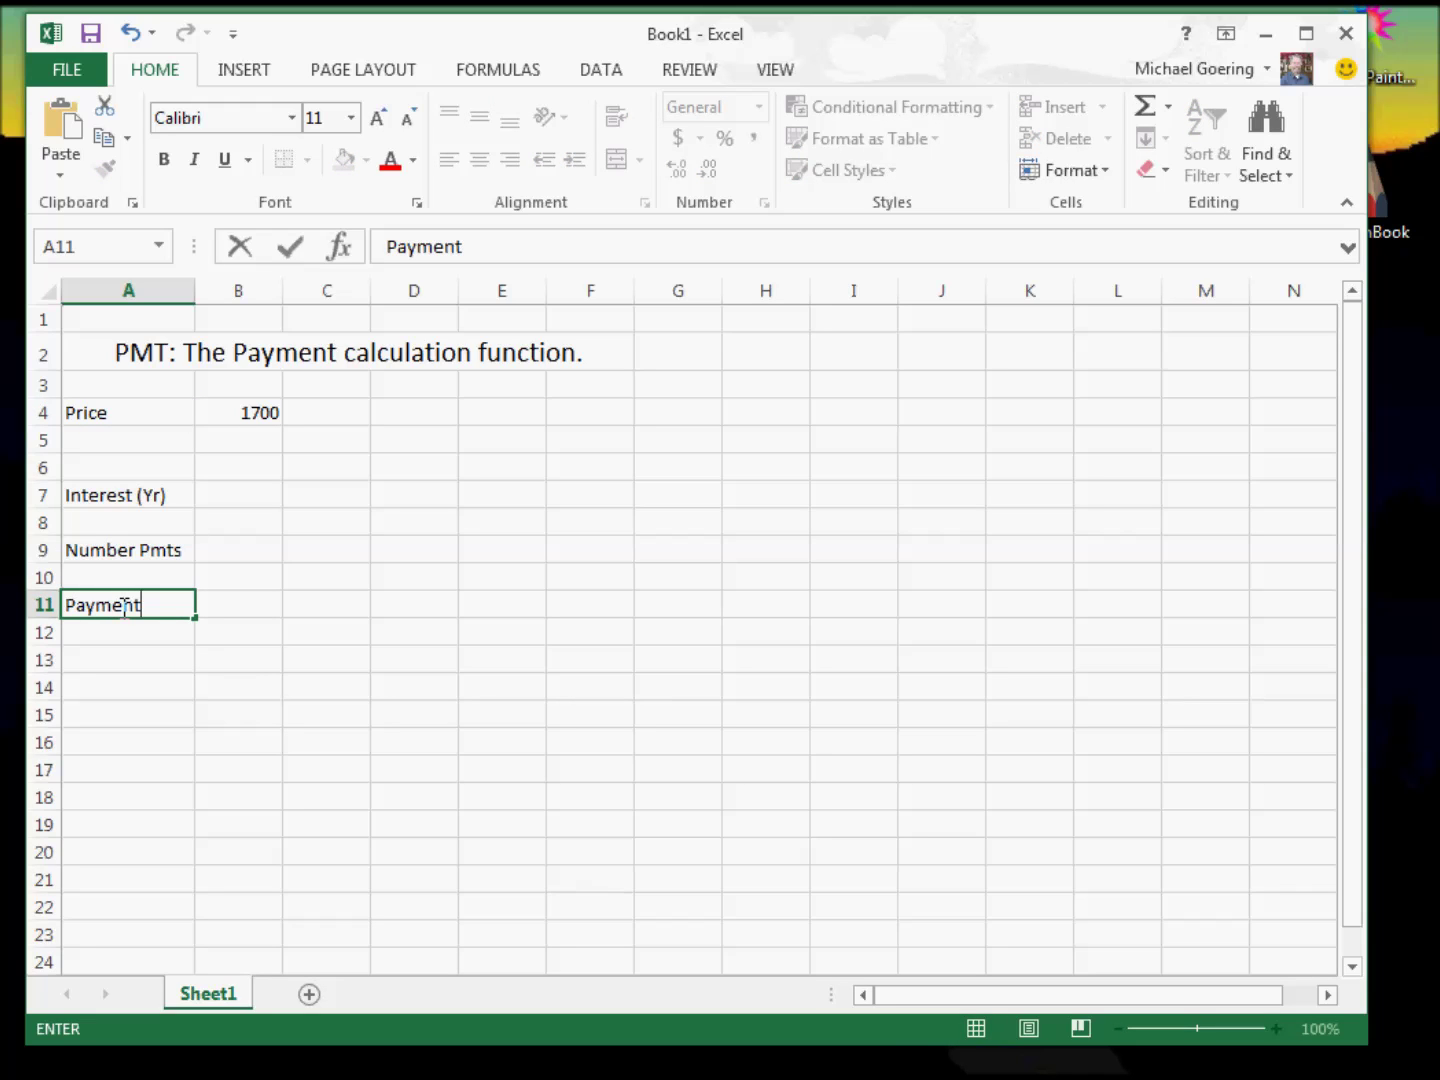
left_click(219, 607)
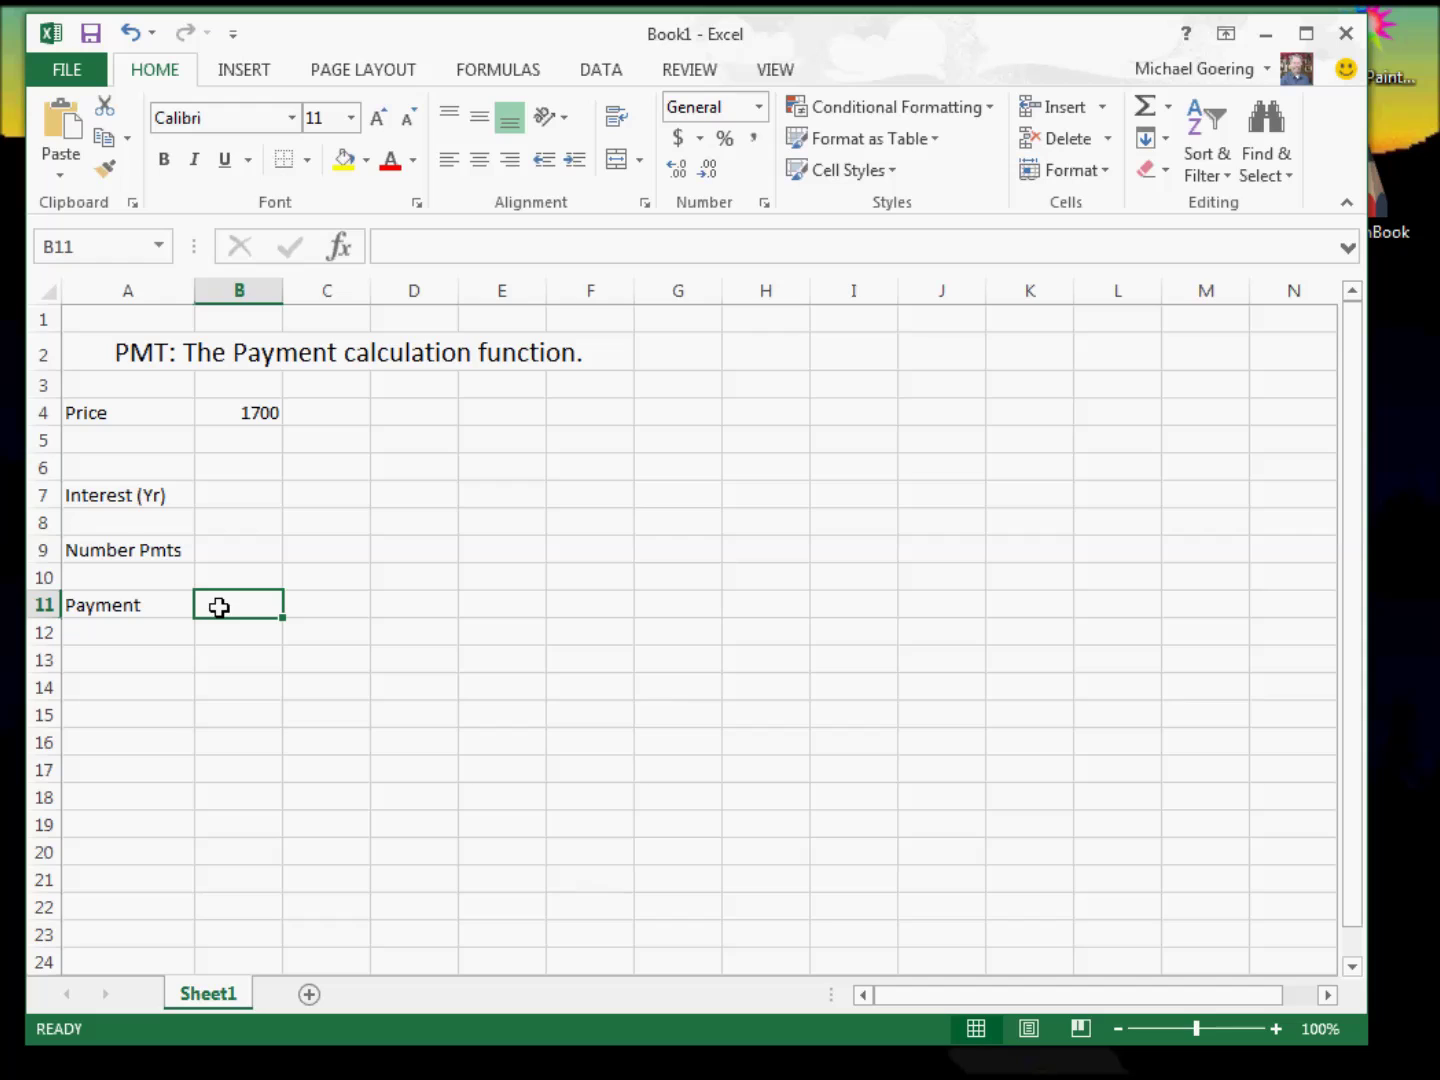
Step: Format cell B7 as a percentage and enter 19% as the yearly interest rate
left_click(246, 495)
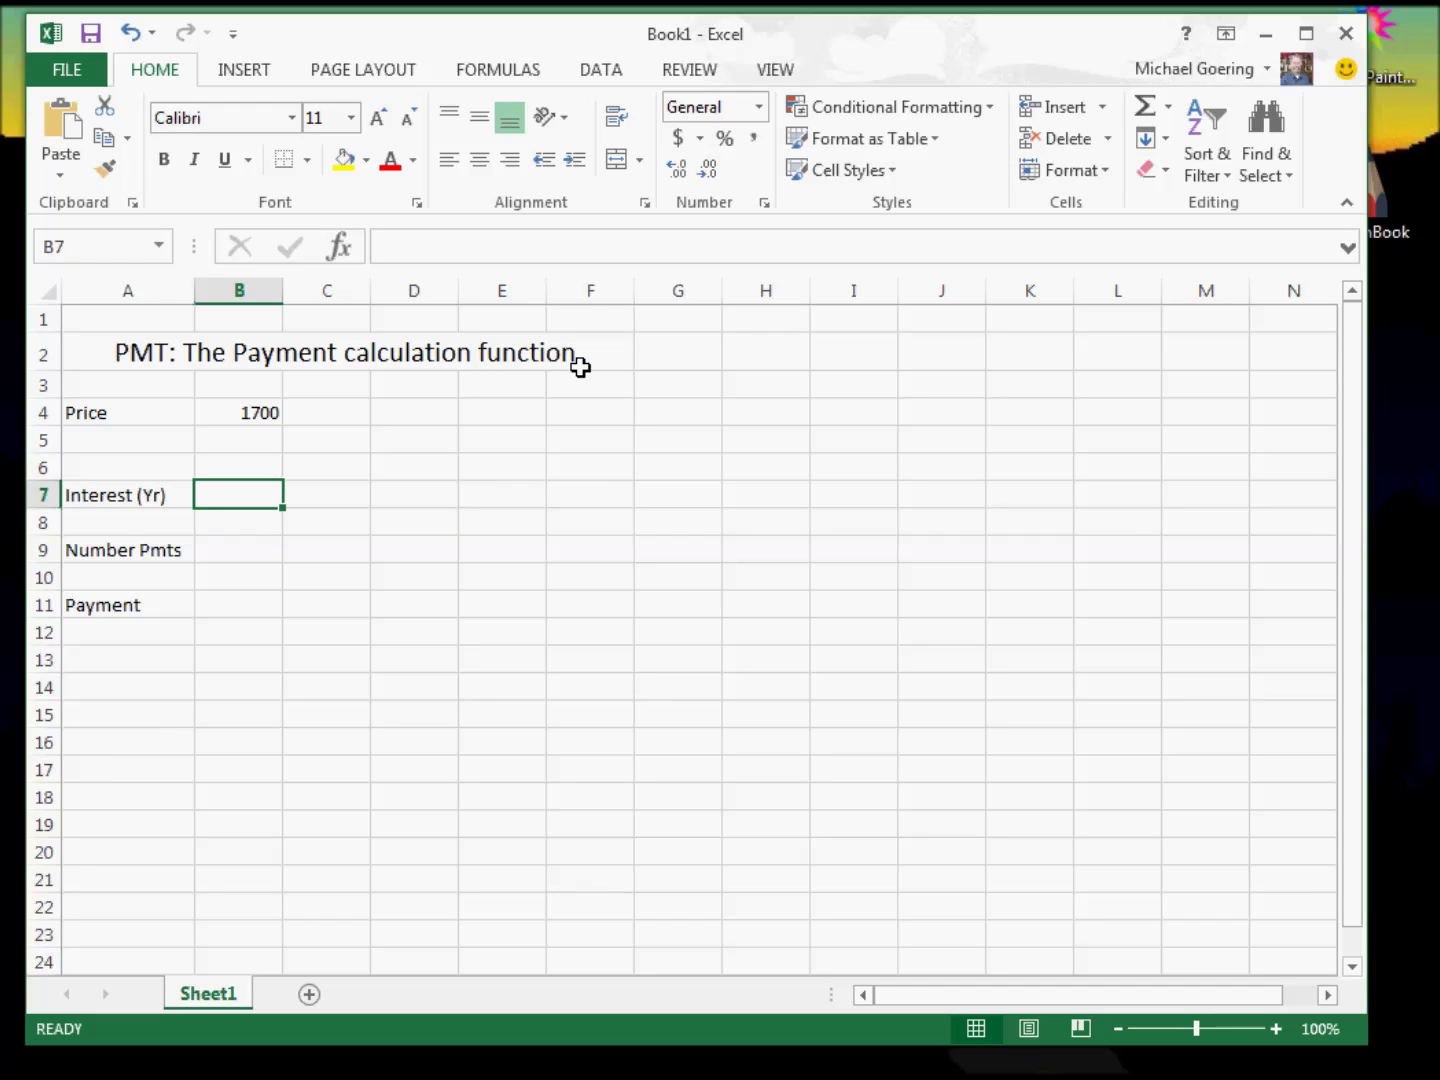
left_click(726, 143)
type("19")
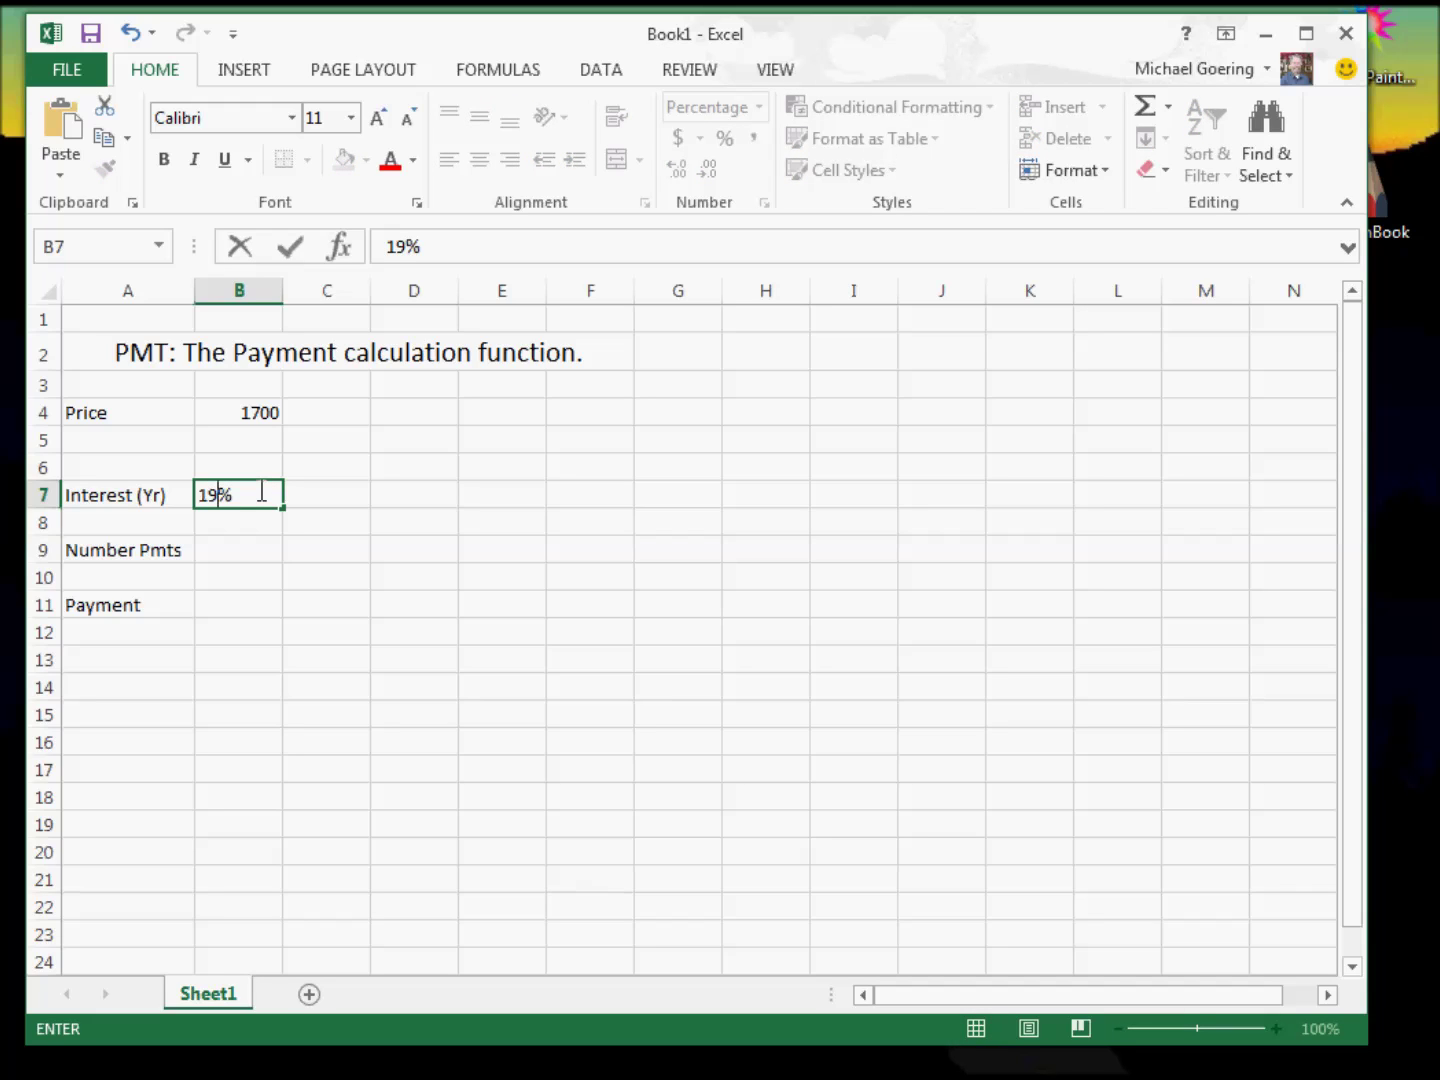
key("Return")
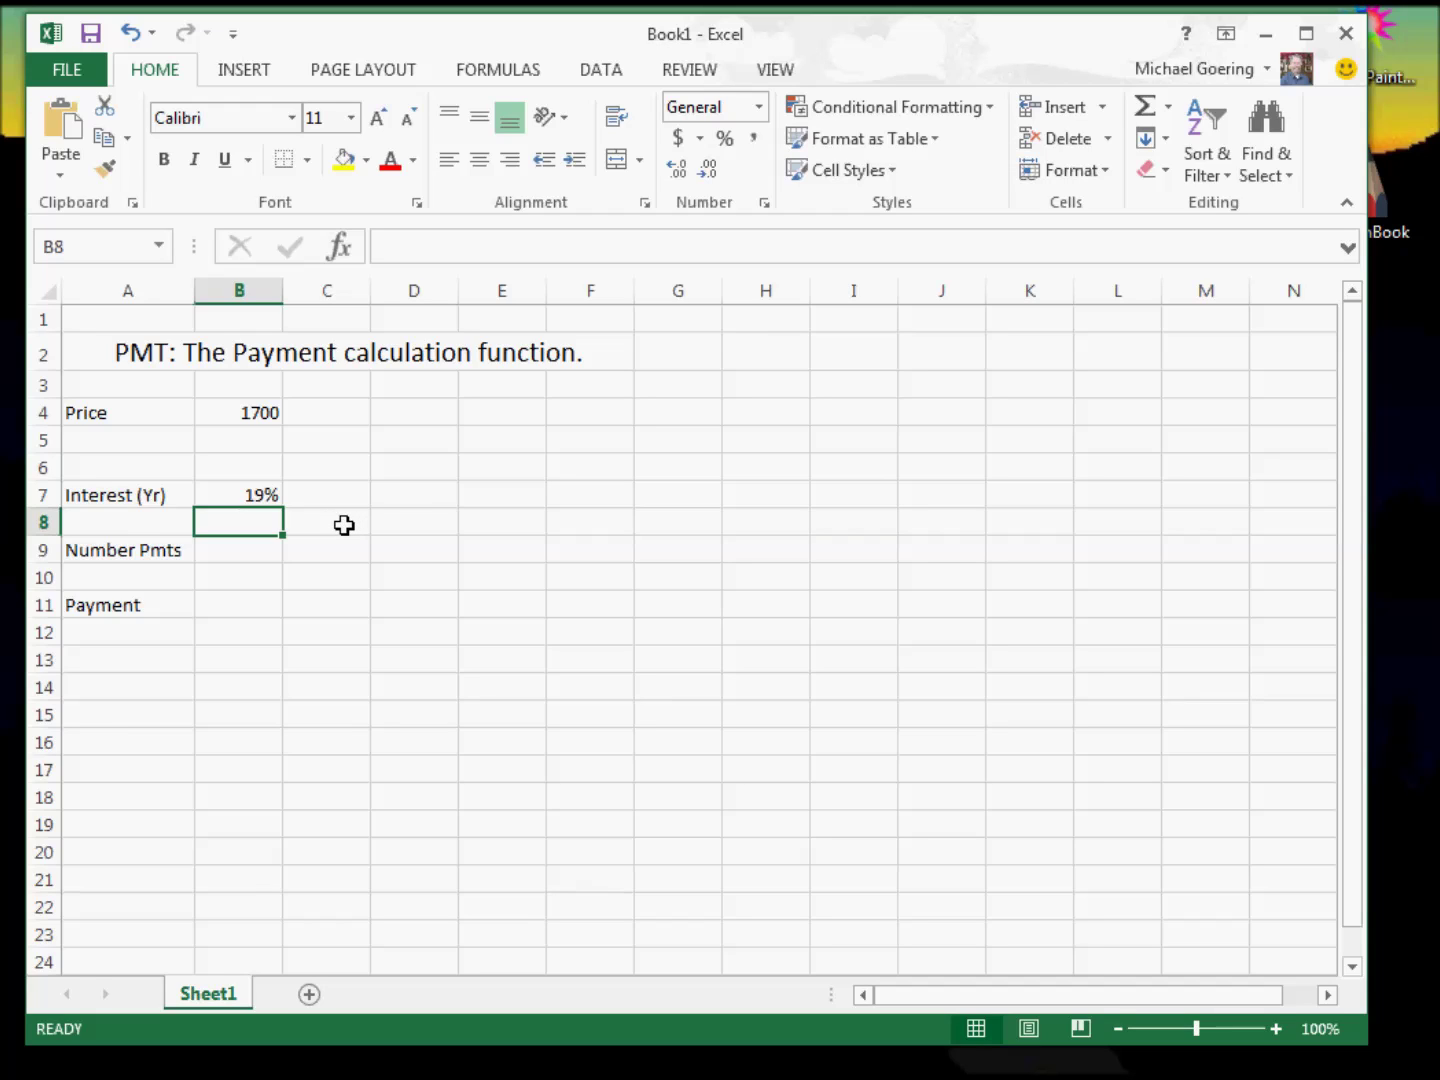
Step: Calculate the monthly interest rate in cell B8 with the formula =B7/12
type("=")
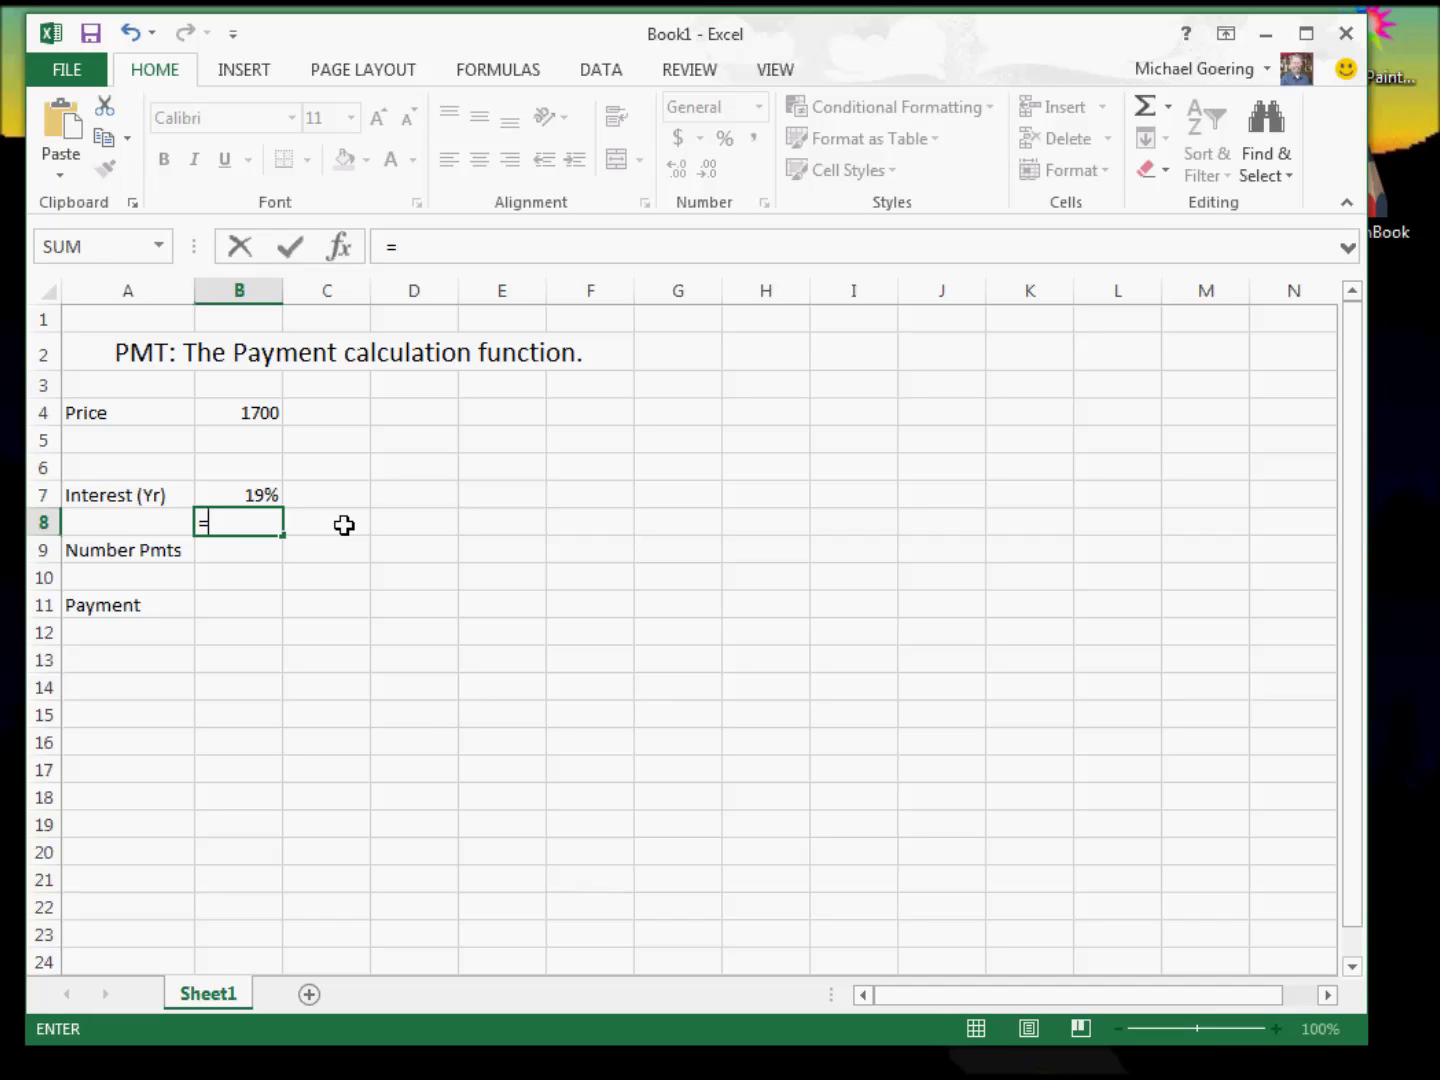
key("Up")
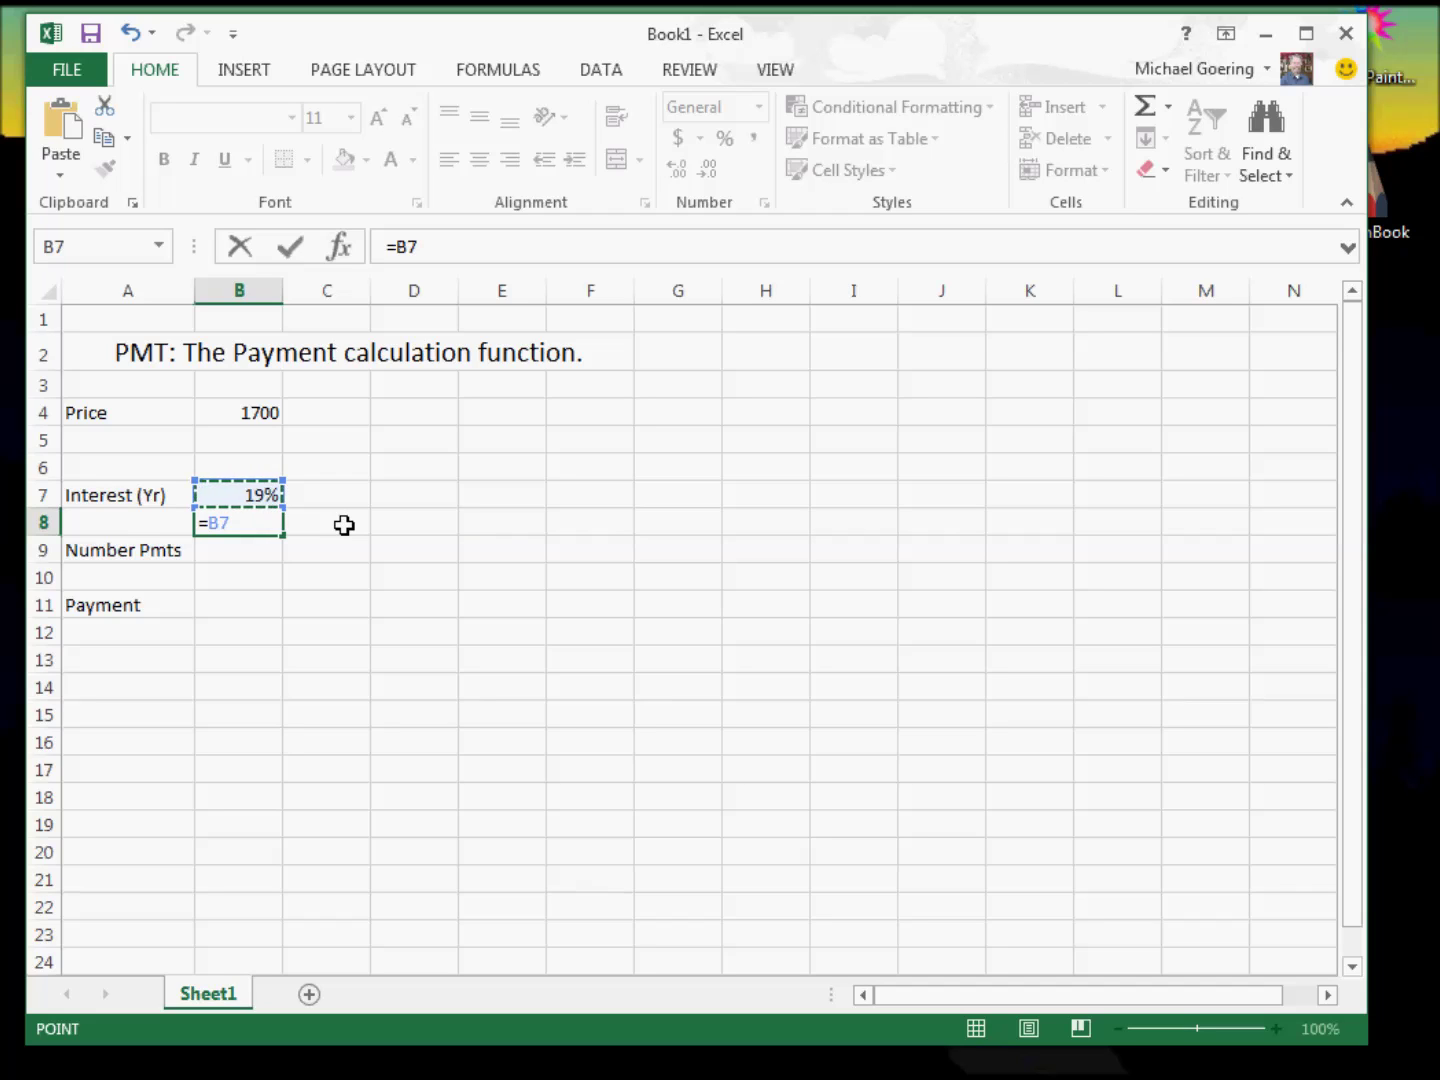
type("/12")
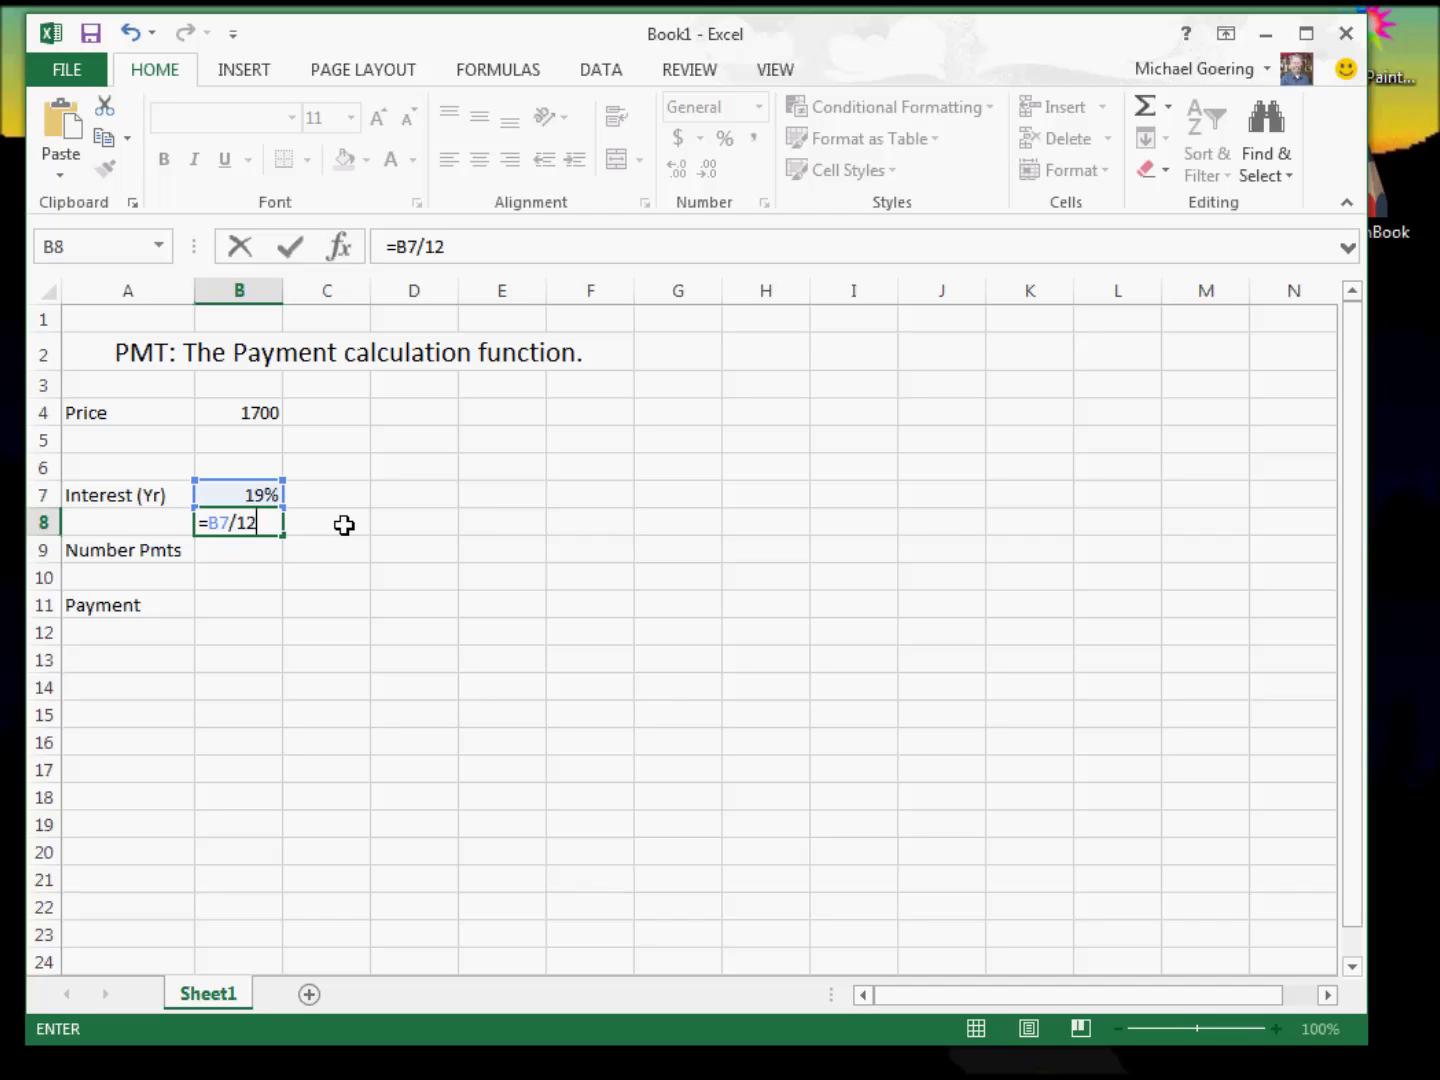
key("Return")
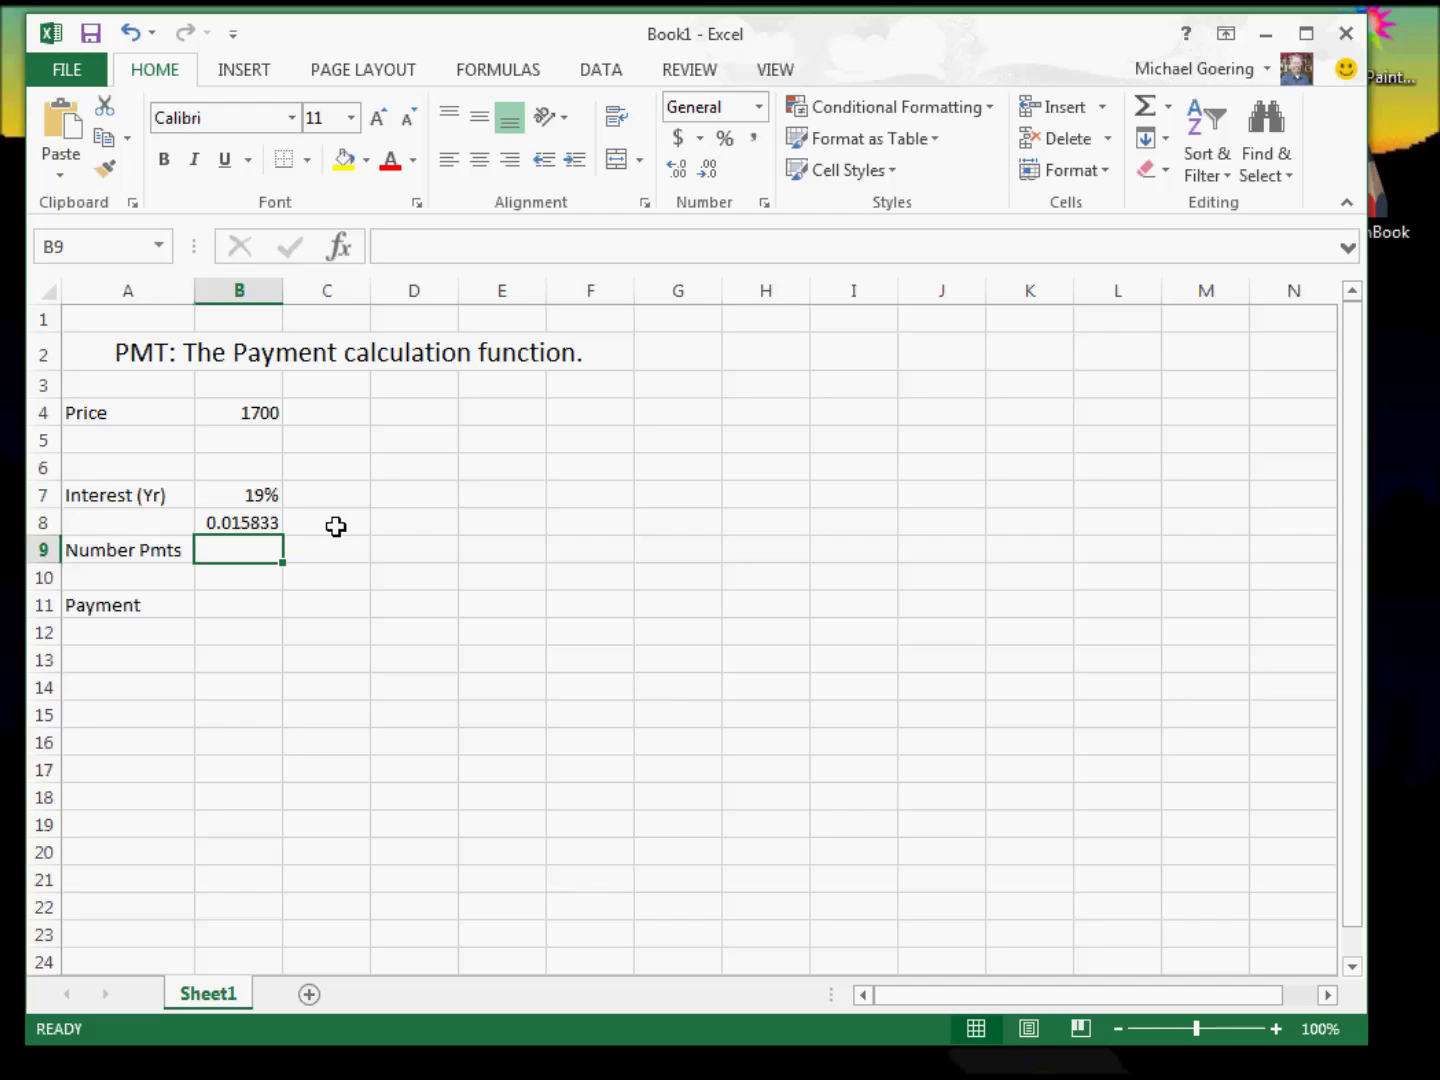
Step: Format the monthly rate in B8 as a percentage with four decimal places
left_click(270, 523)
left_click(722, 140)
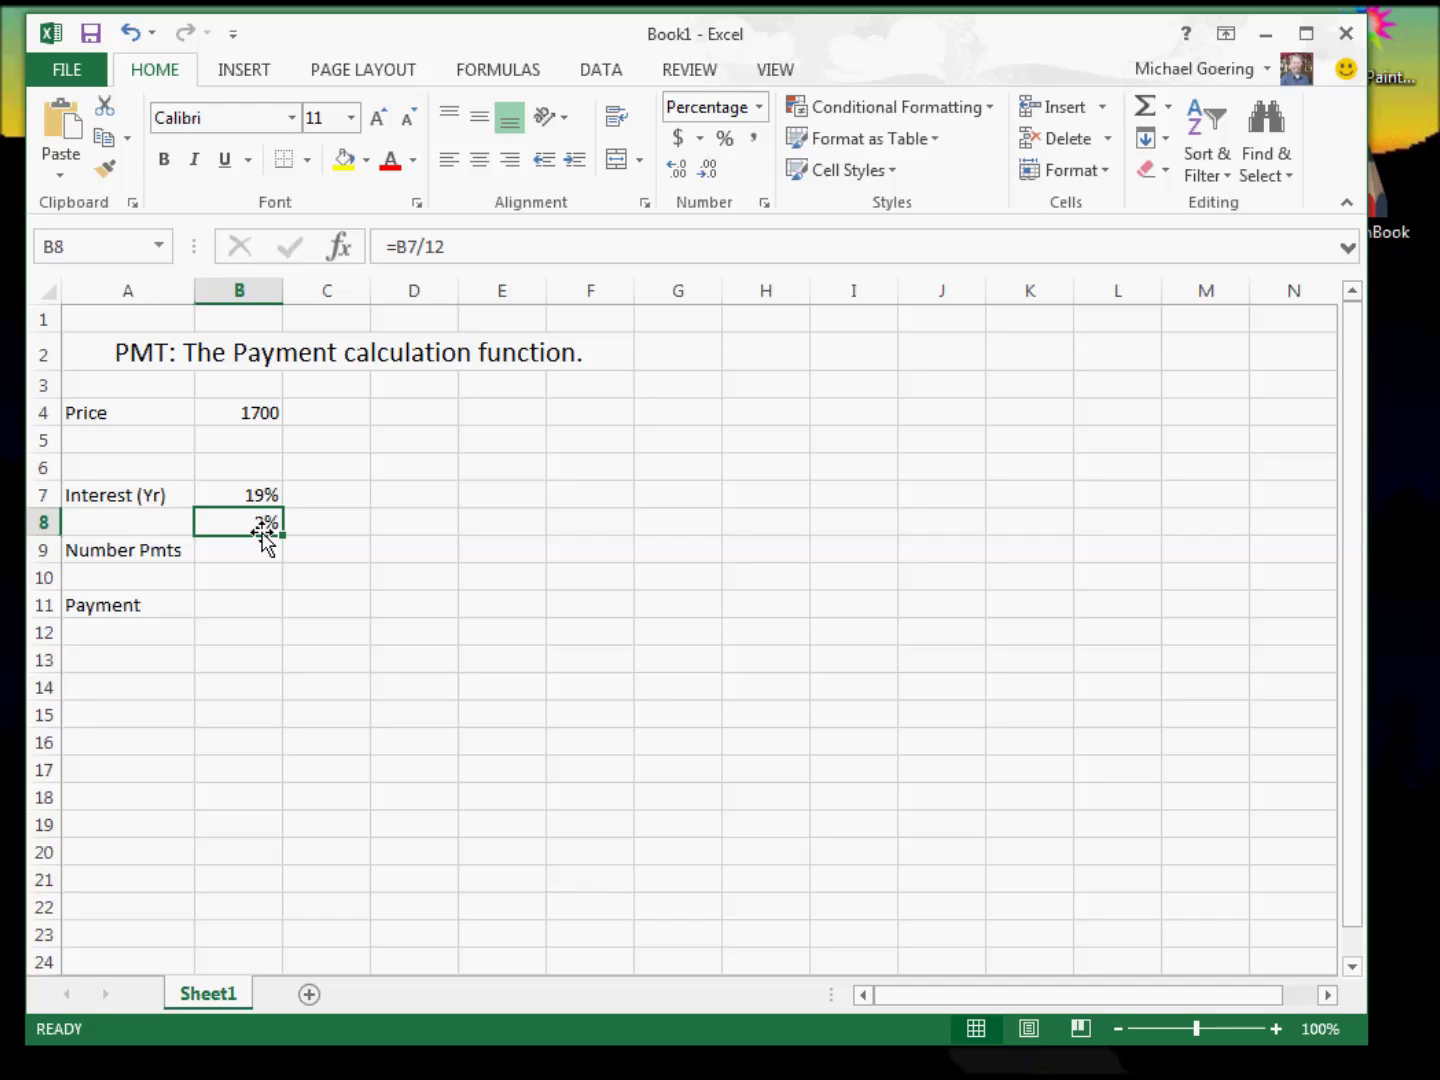
left_click(675, 170)
left_click(675, 170)
left_click(675, 170)
left_click(677, 170)
left_click(250, 550)
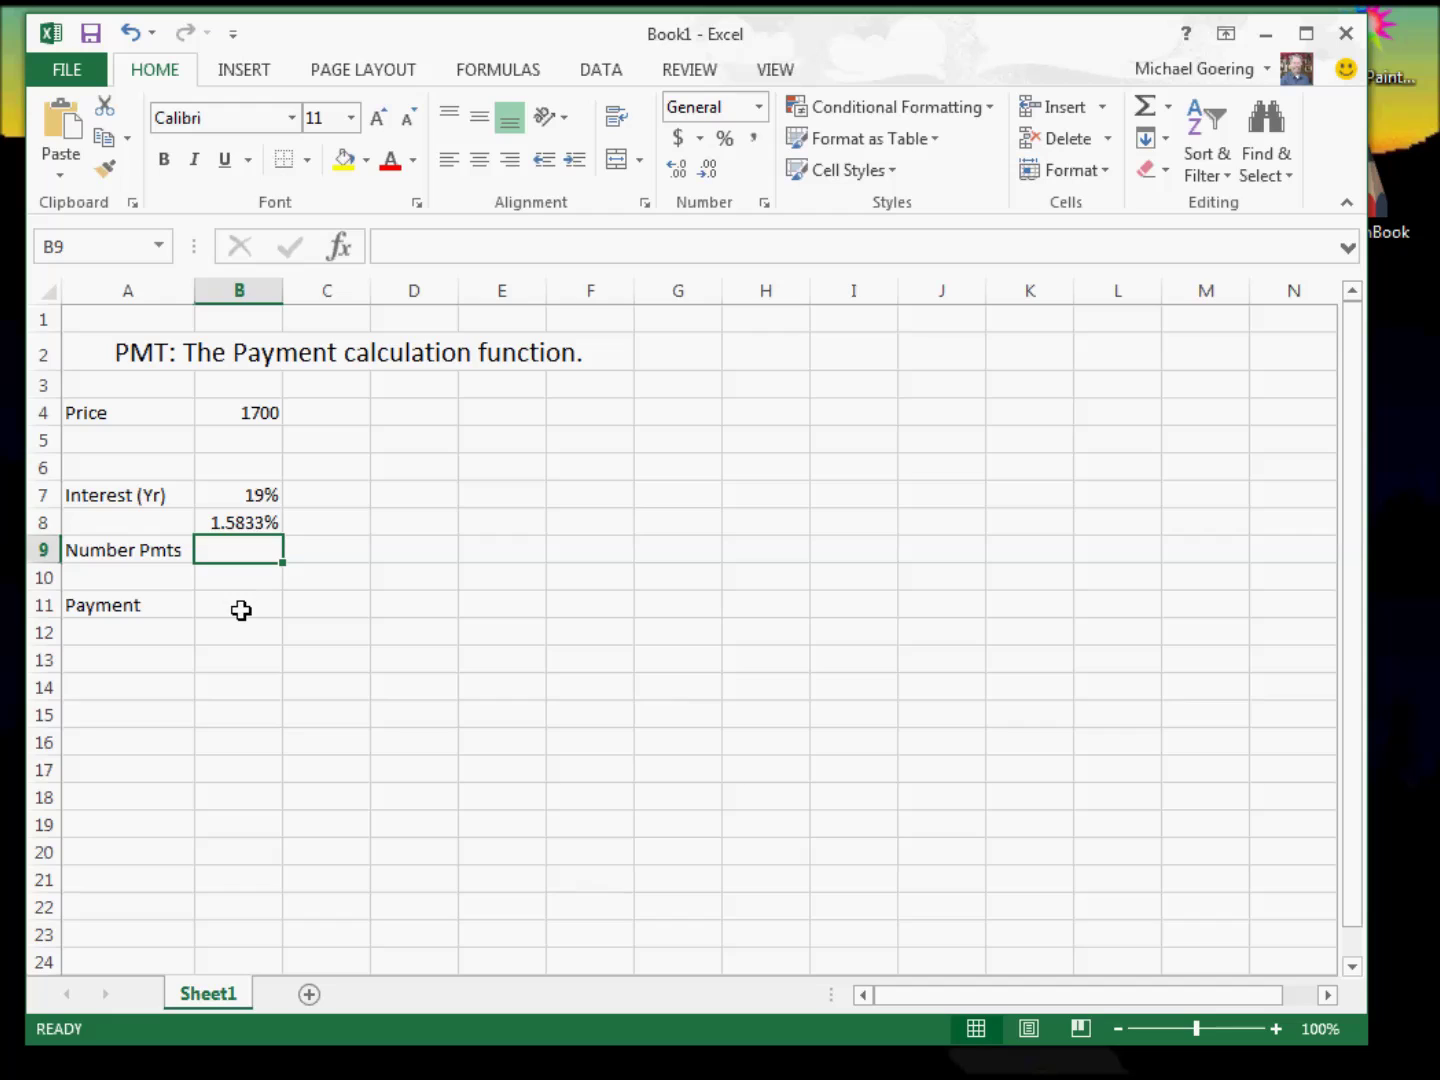
Step: Begin a formula in cell B11 with the PMT function, ready for its rate argument
left_click(270, 601)
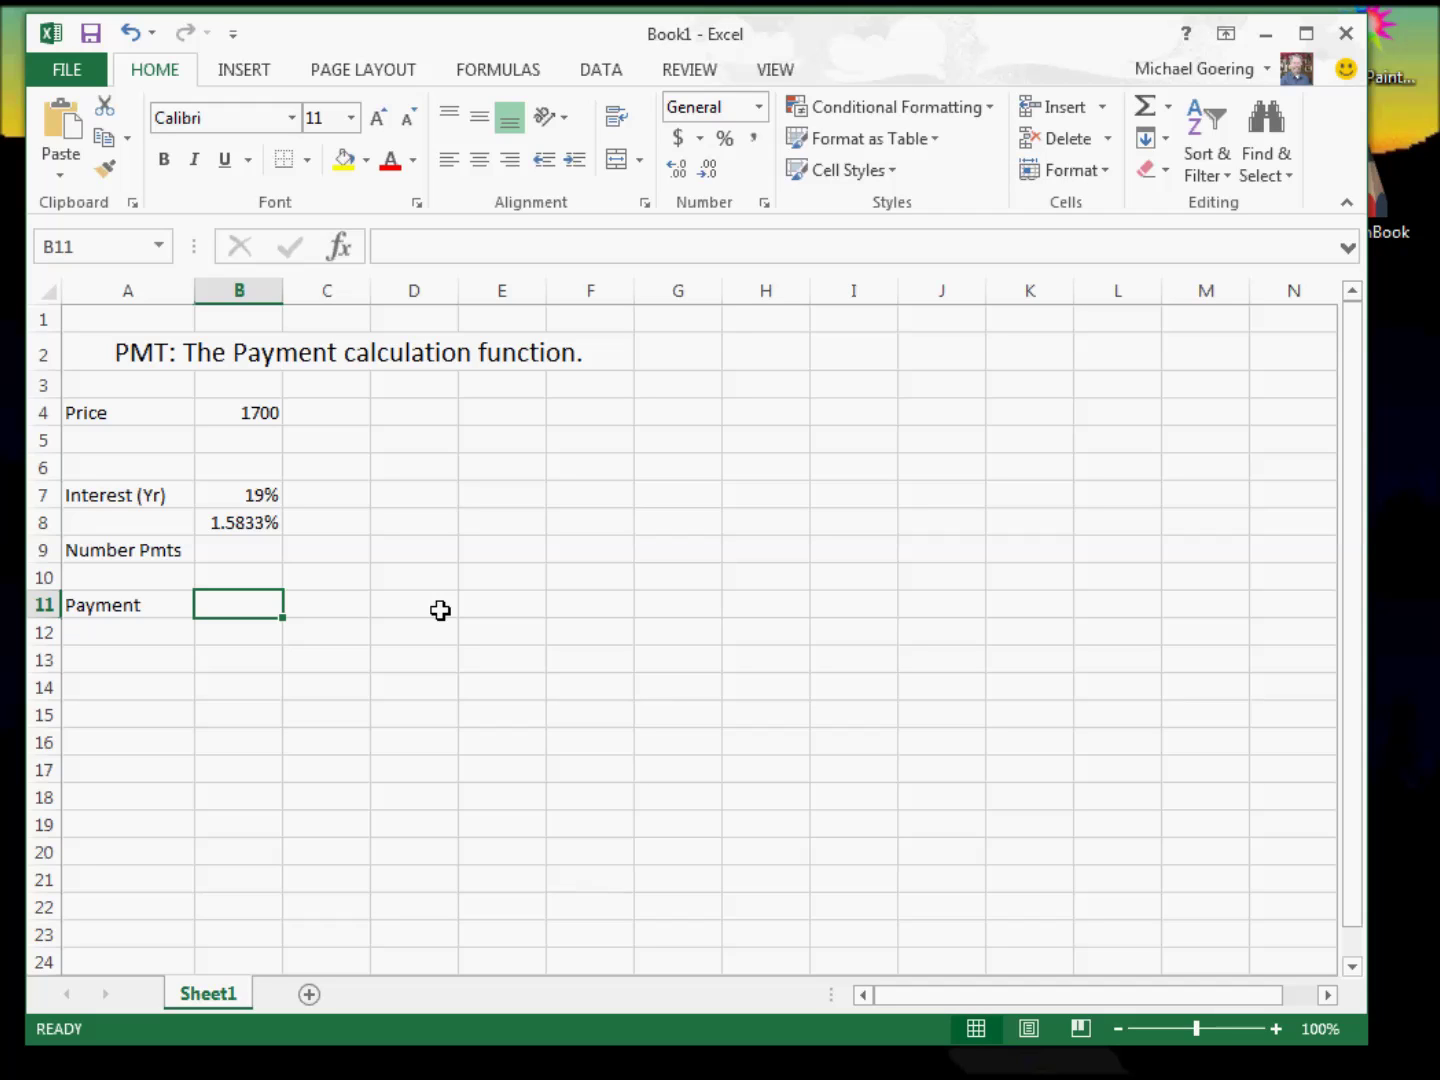
type("=p")
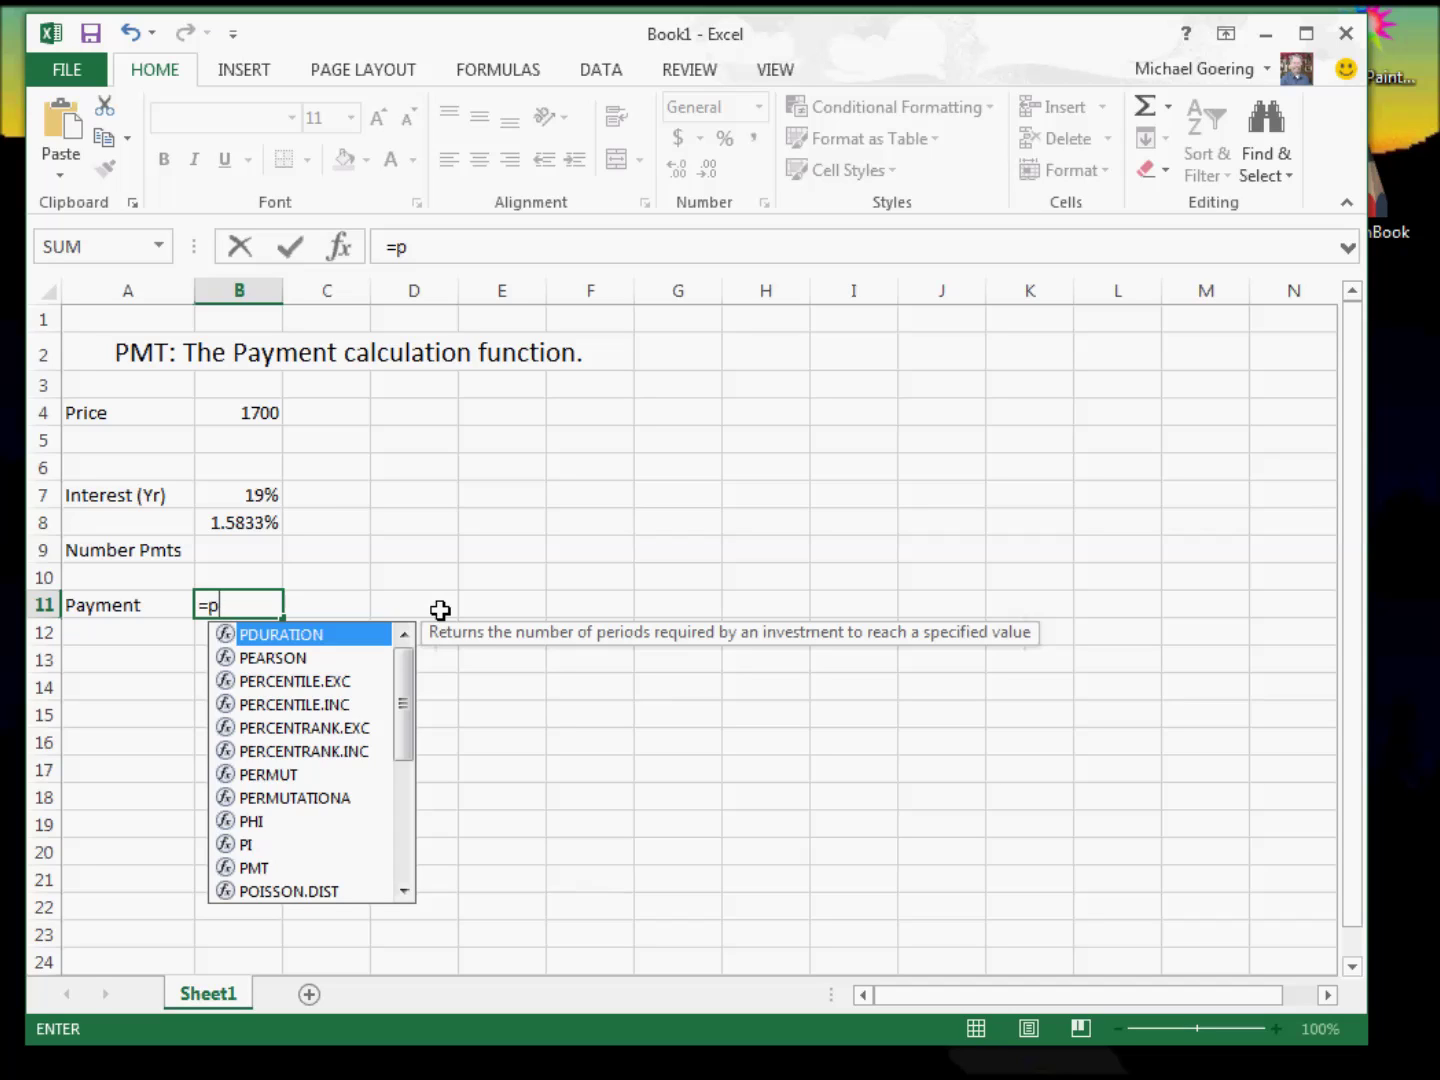
left_click(257, 872)
left_click(432, 247)
key("BackSpace")
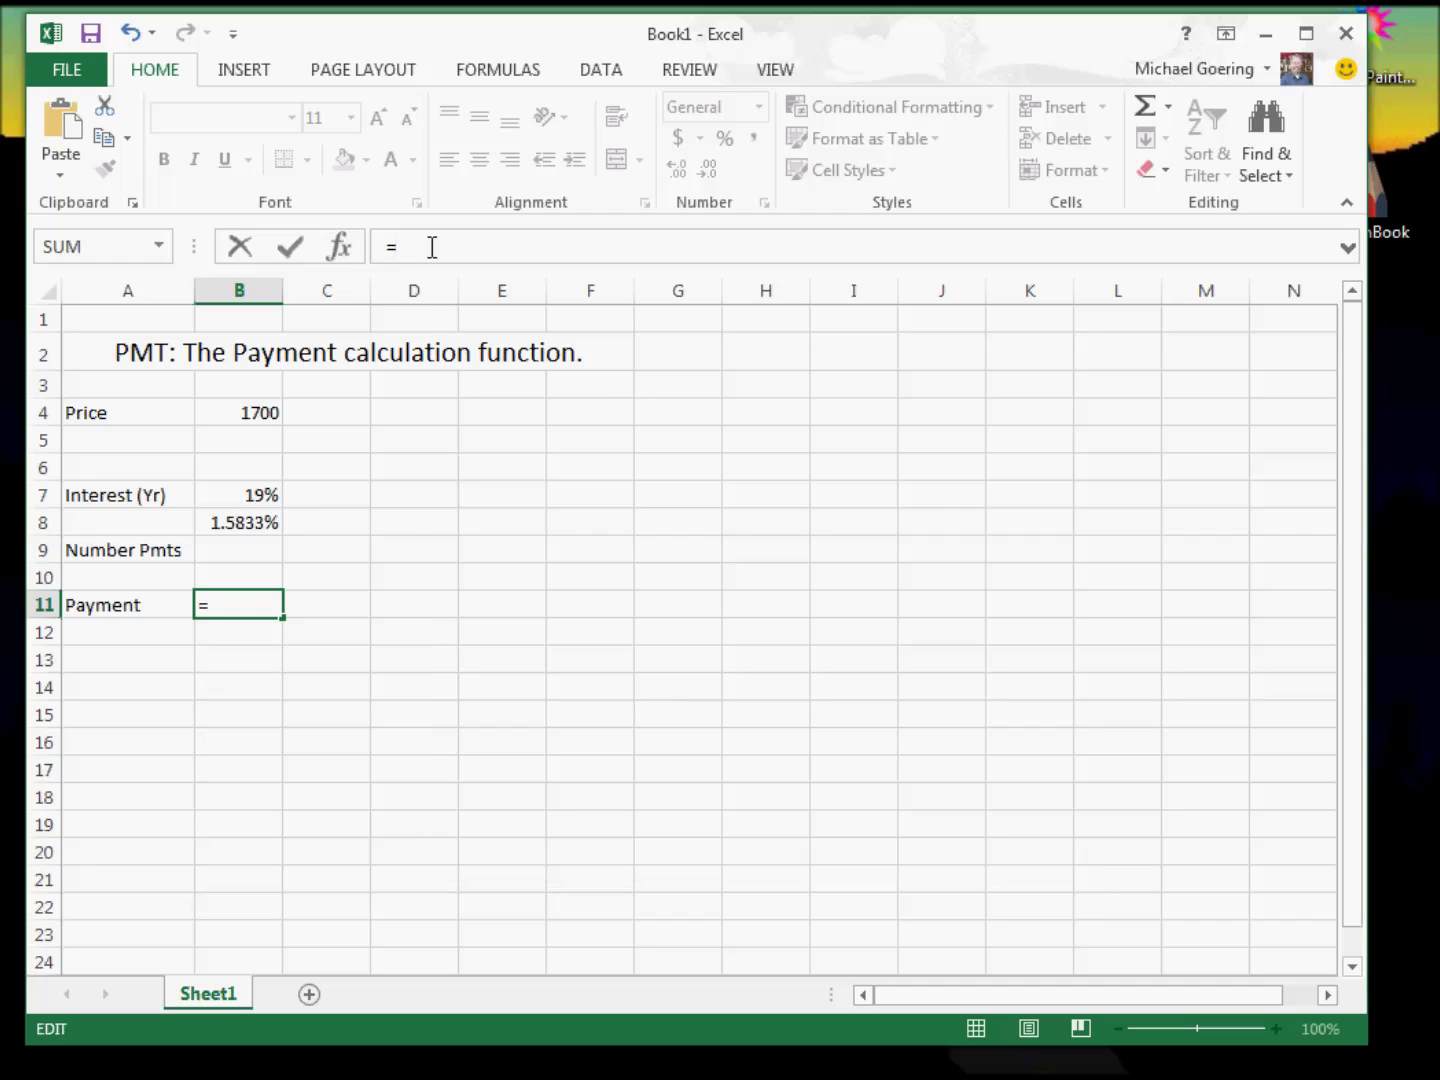
type("p")
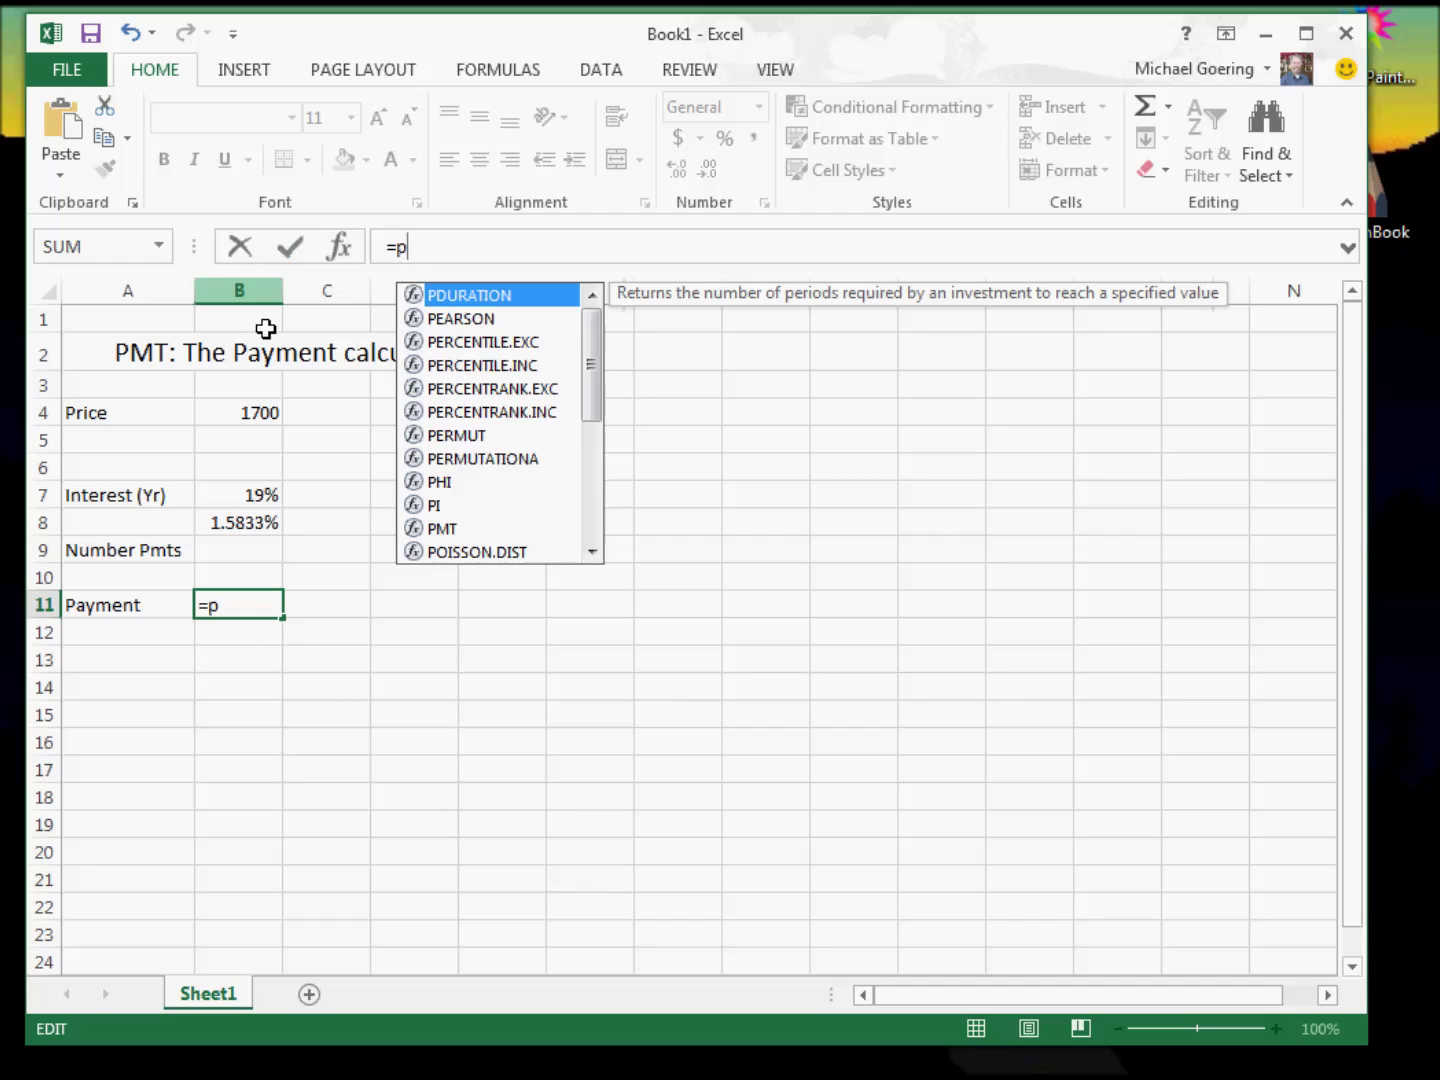
left_click(445, 530)
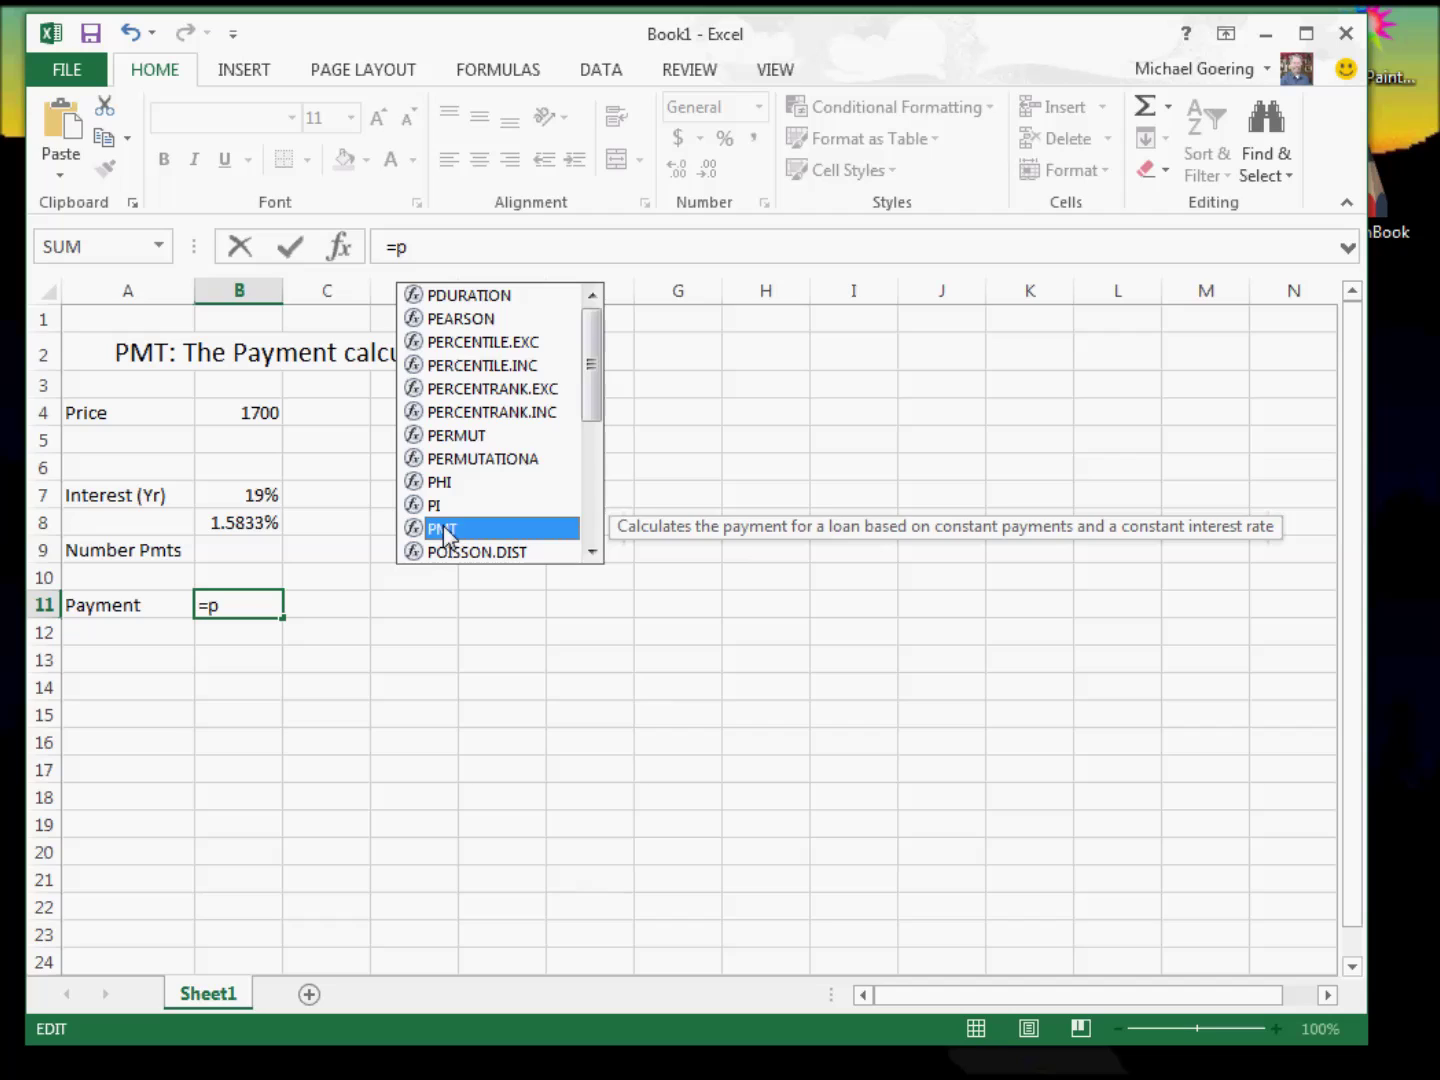
double_click(444, 529)
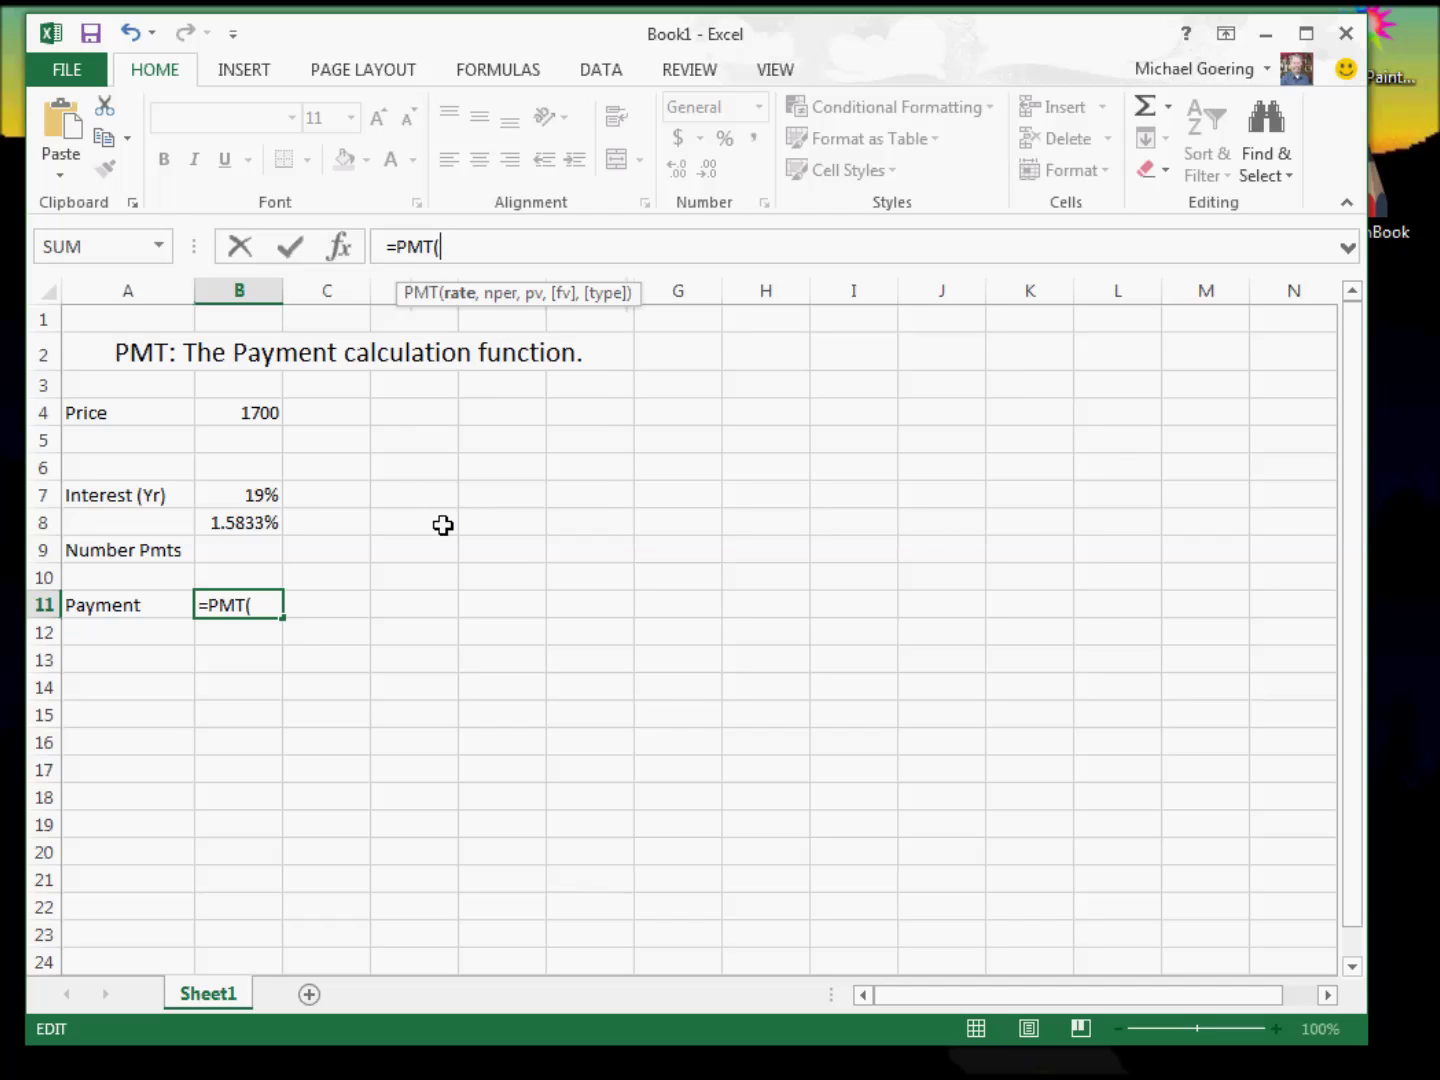
left_click(278, 607)
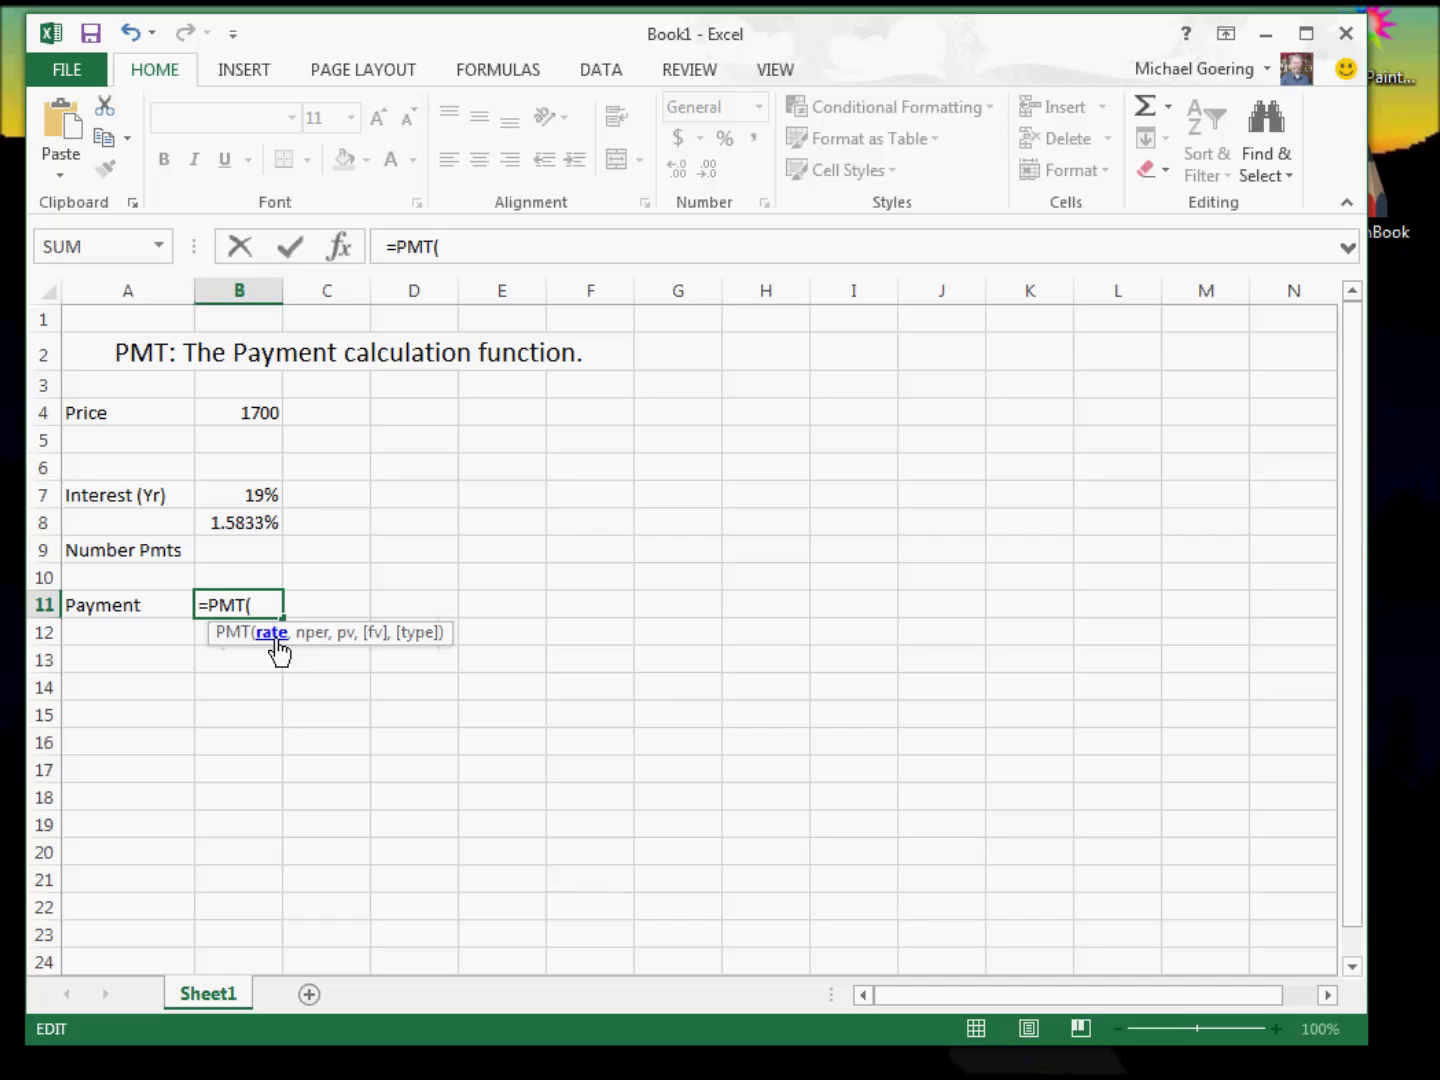
Step: Complete the payment formula in cell B11 as =PMT(B8,B9,B4), using the monthly rate, the number of payments and the price
left_click(254, 524)
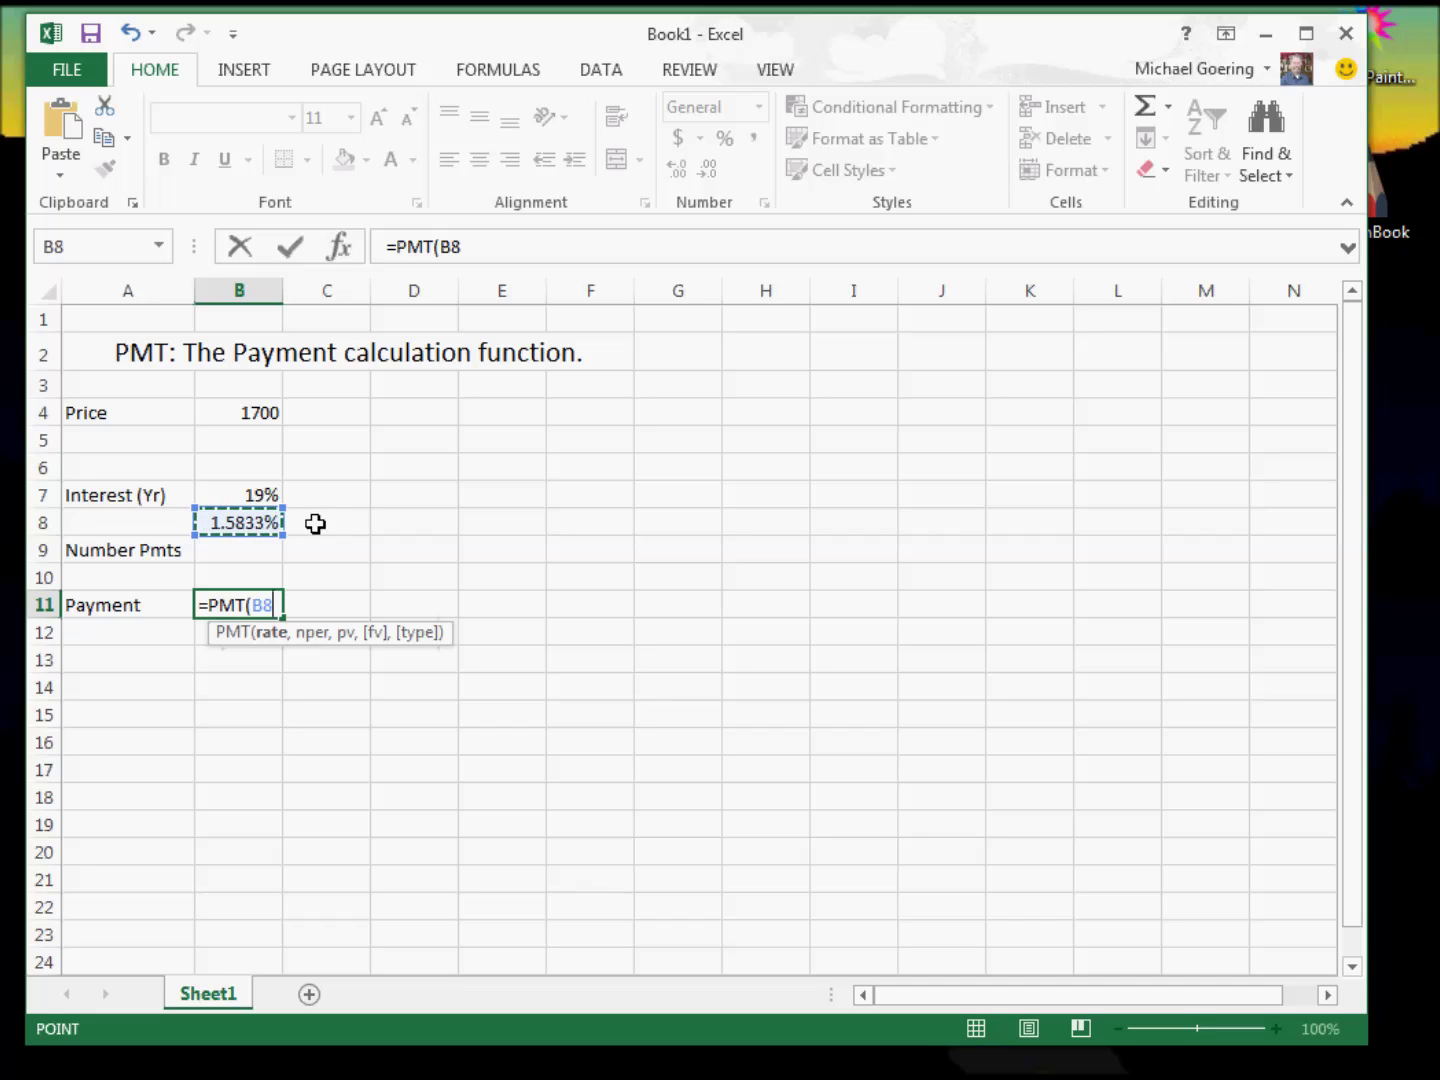
type(",")
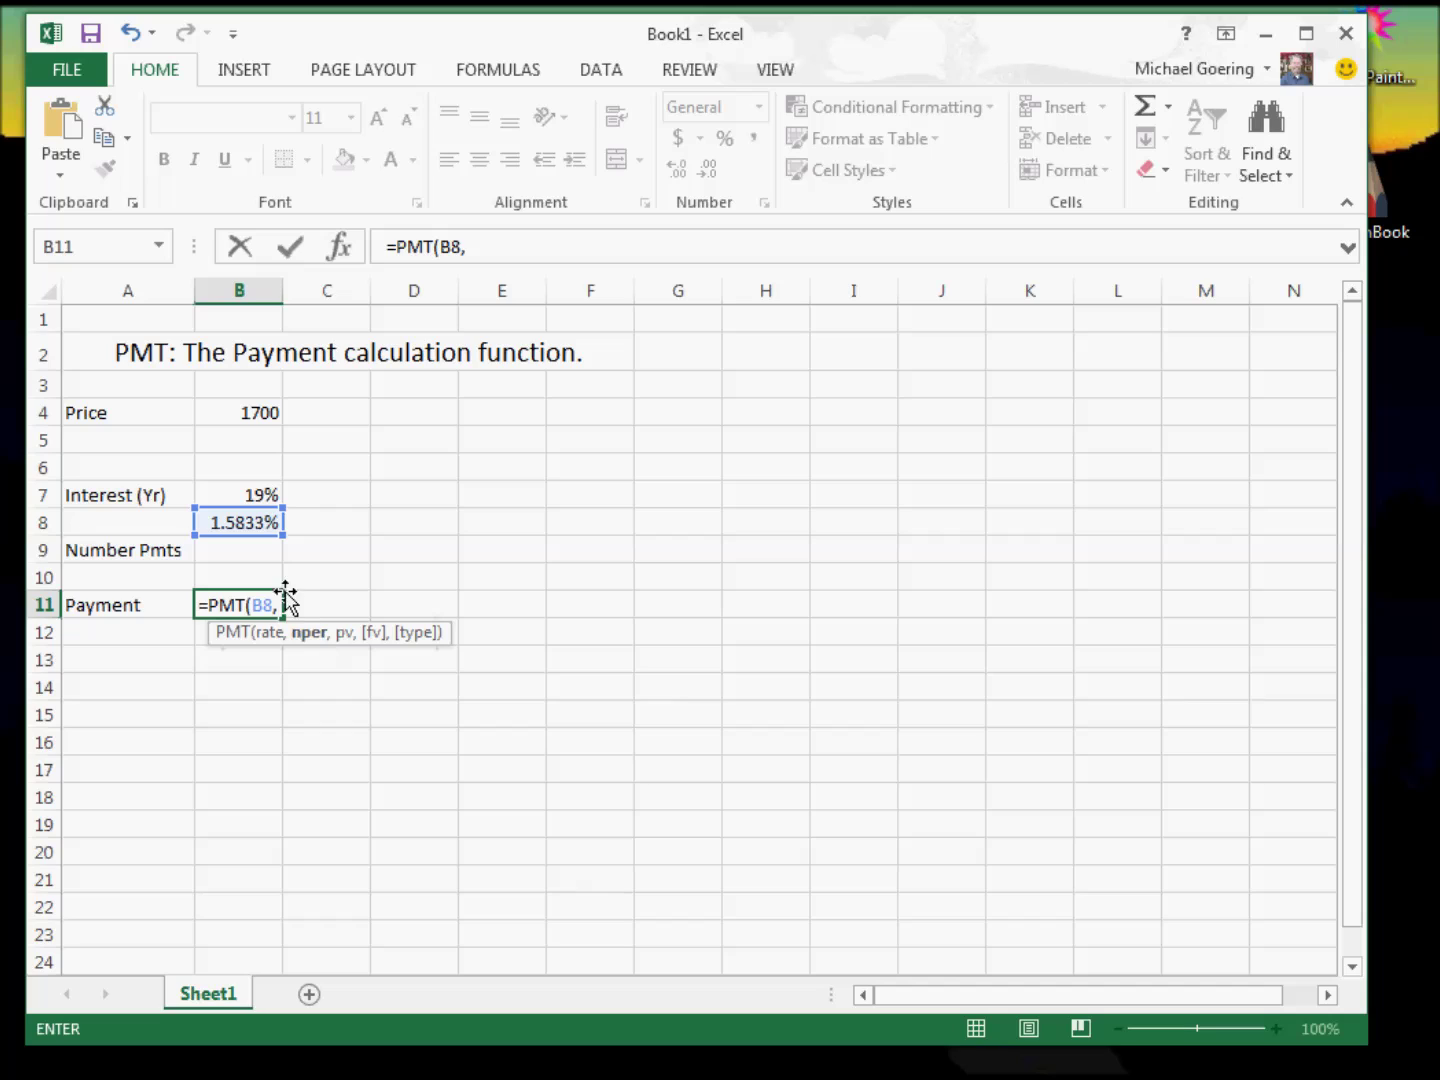
left_click(234, 551)
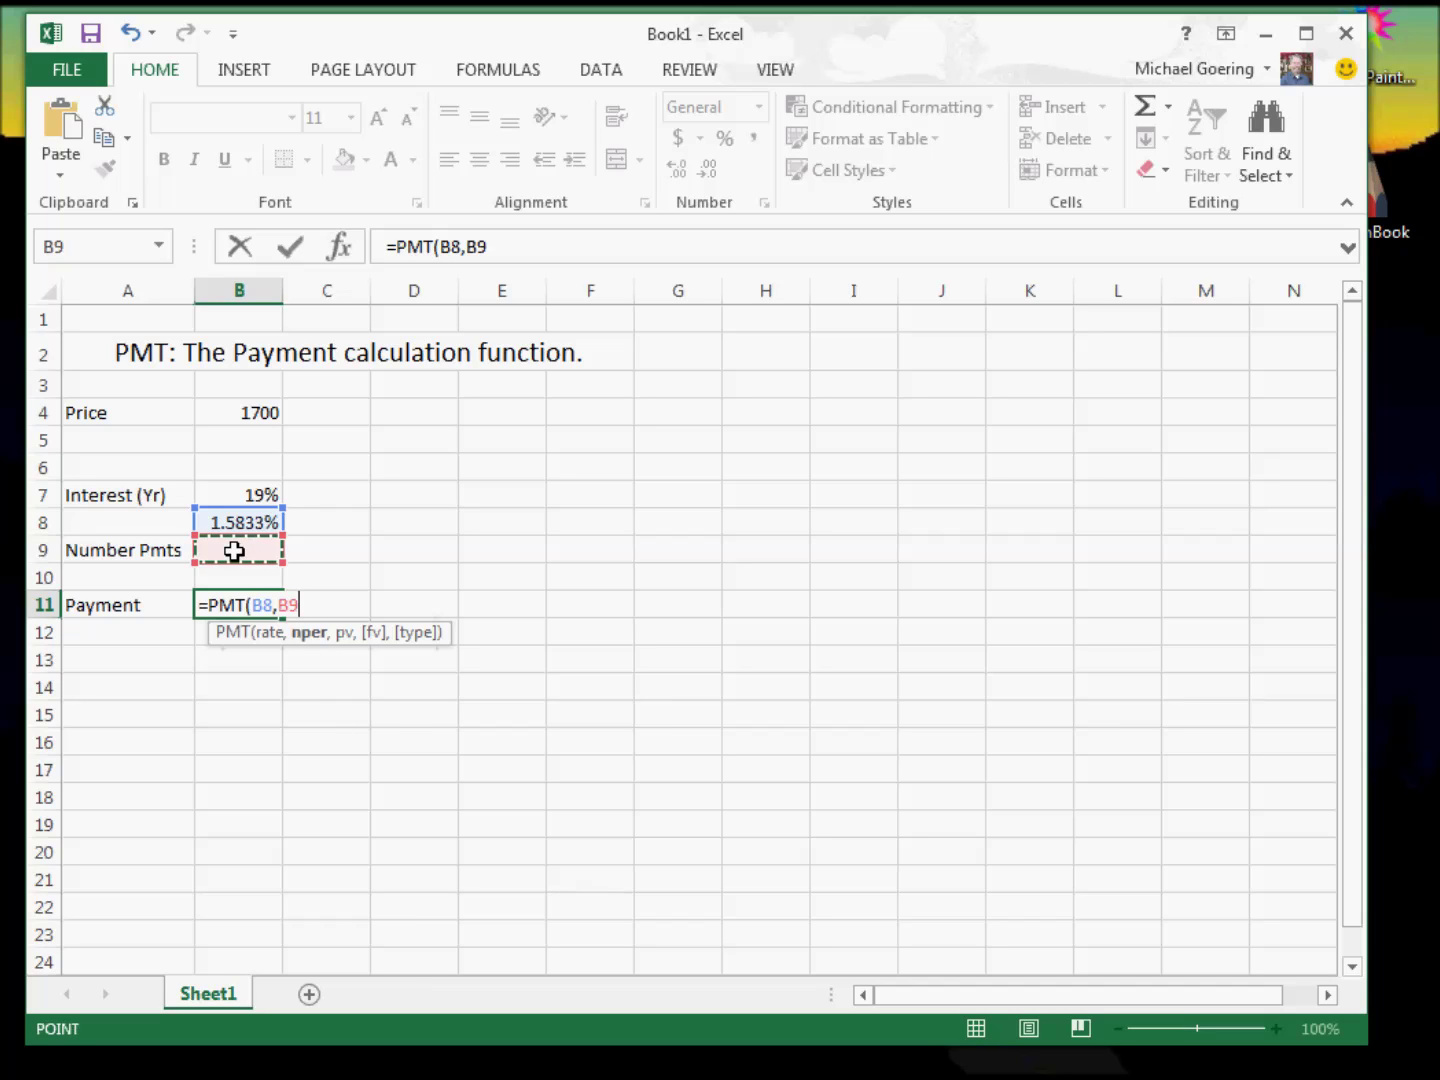
type(",")
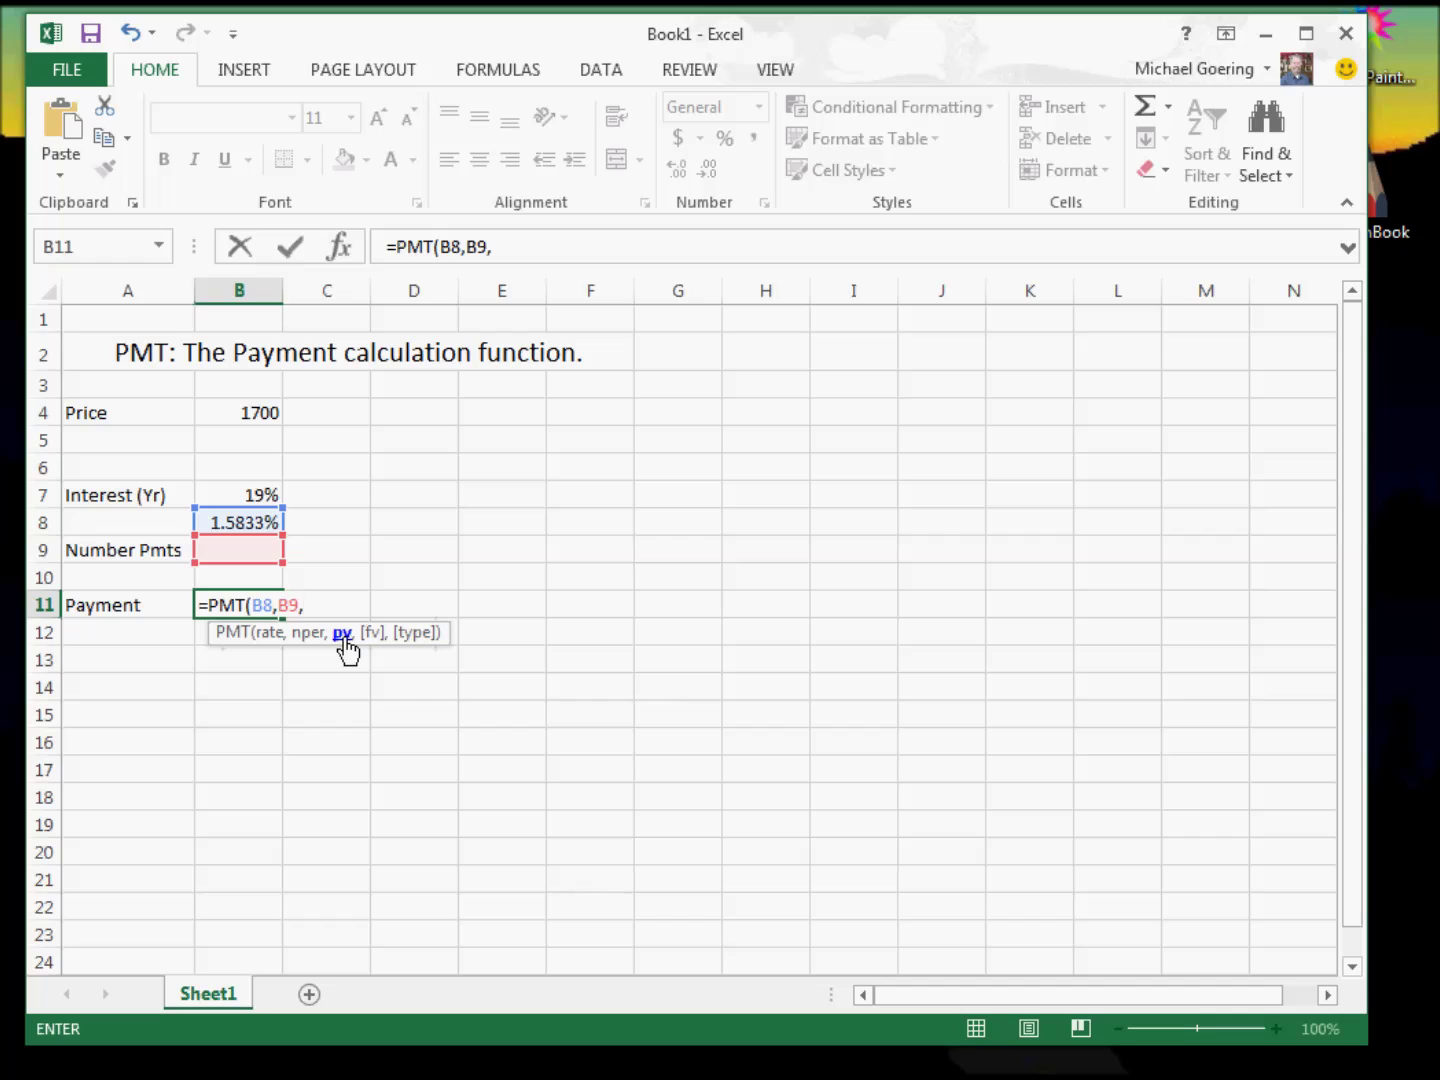
left_click(254, 408)
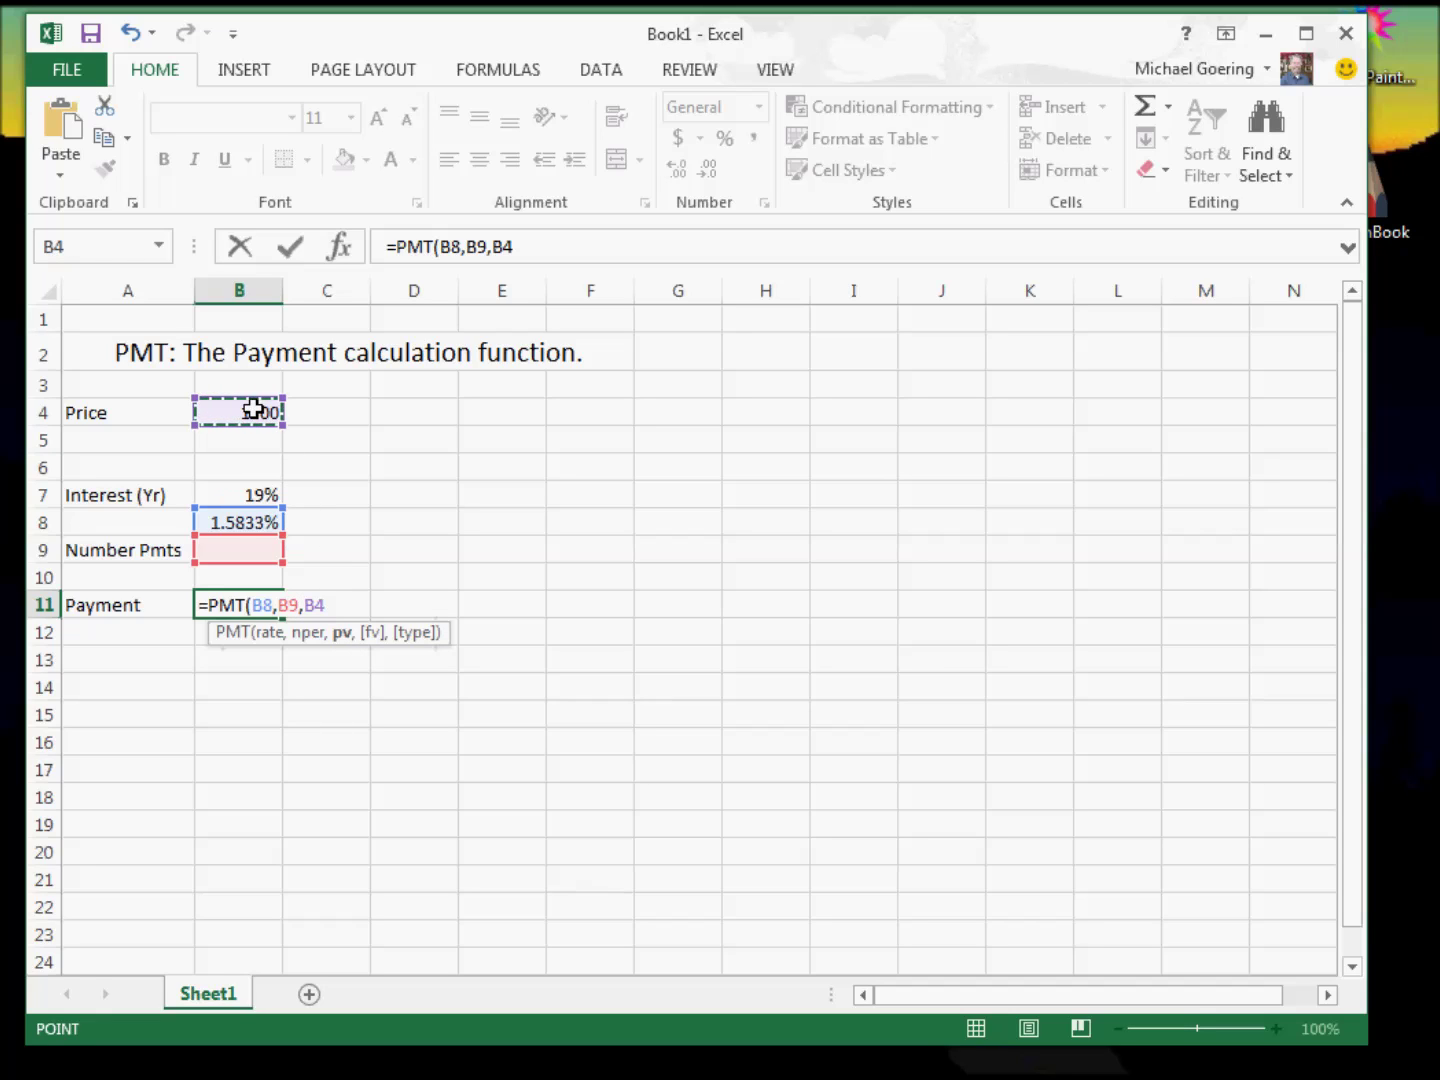
type(")")
key("Return")
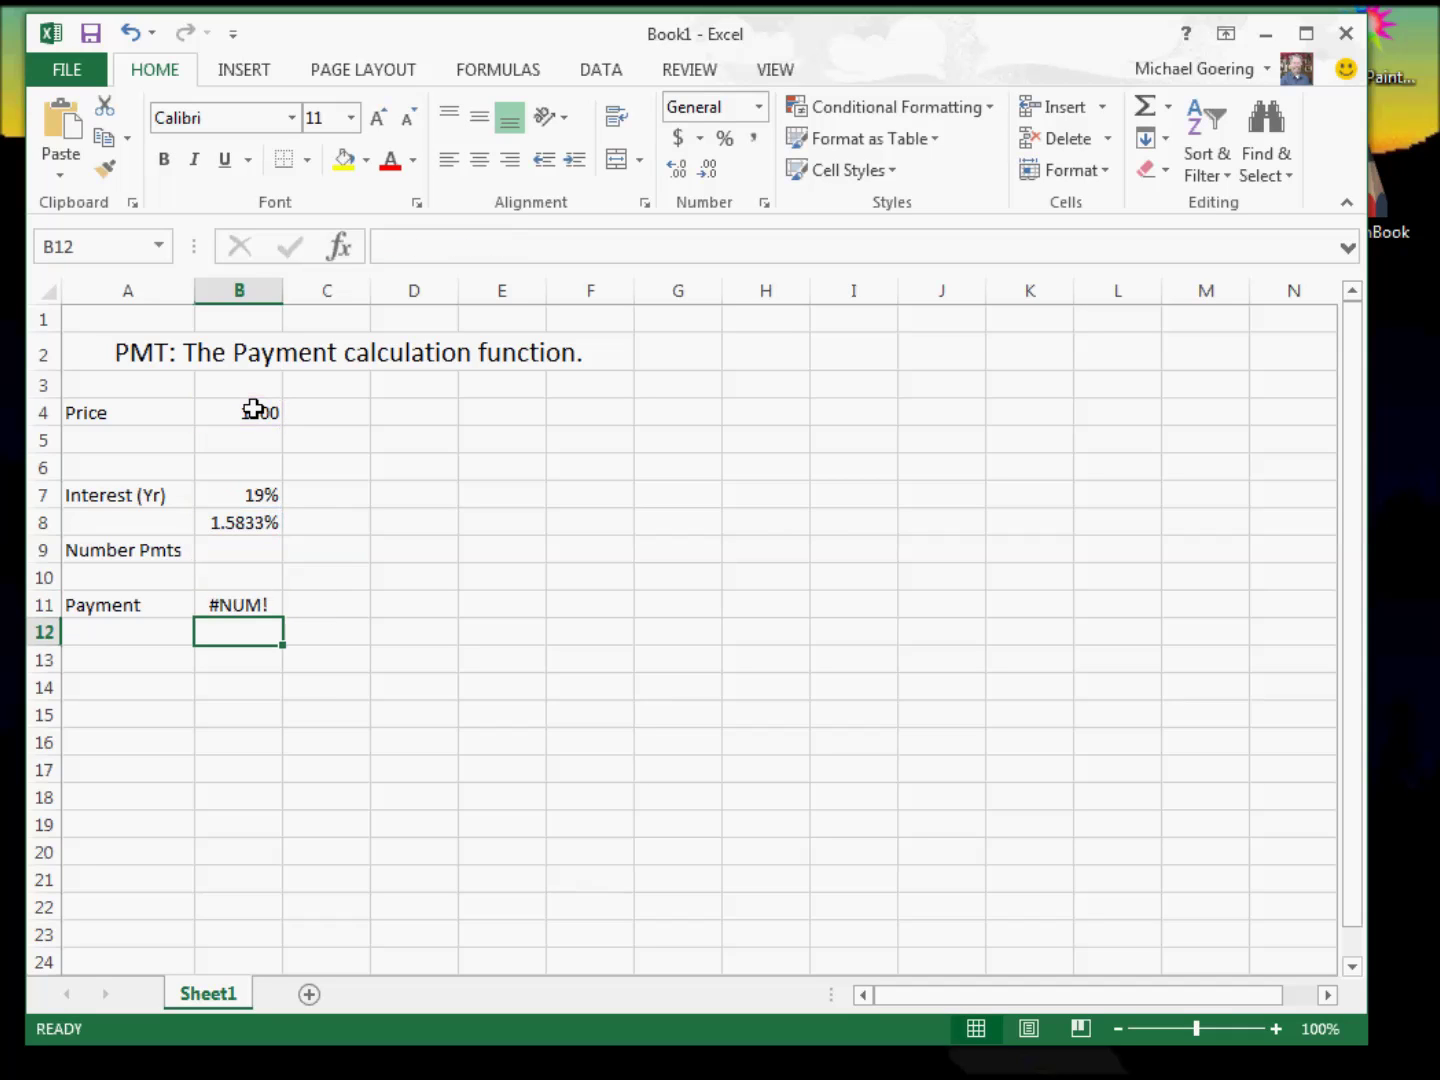
left_click(210, 607)
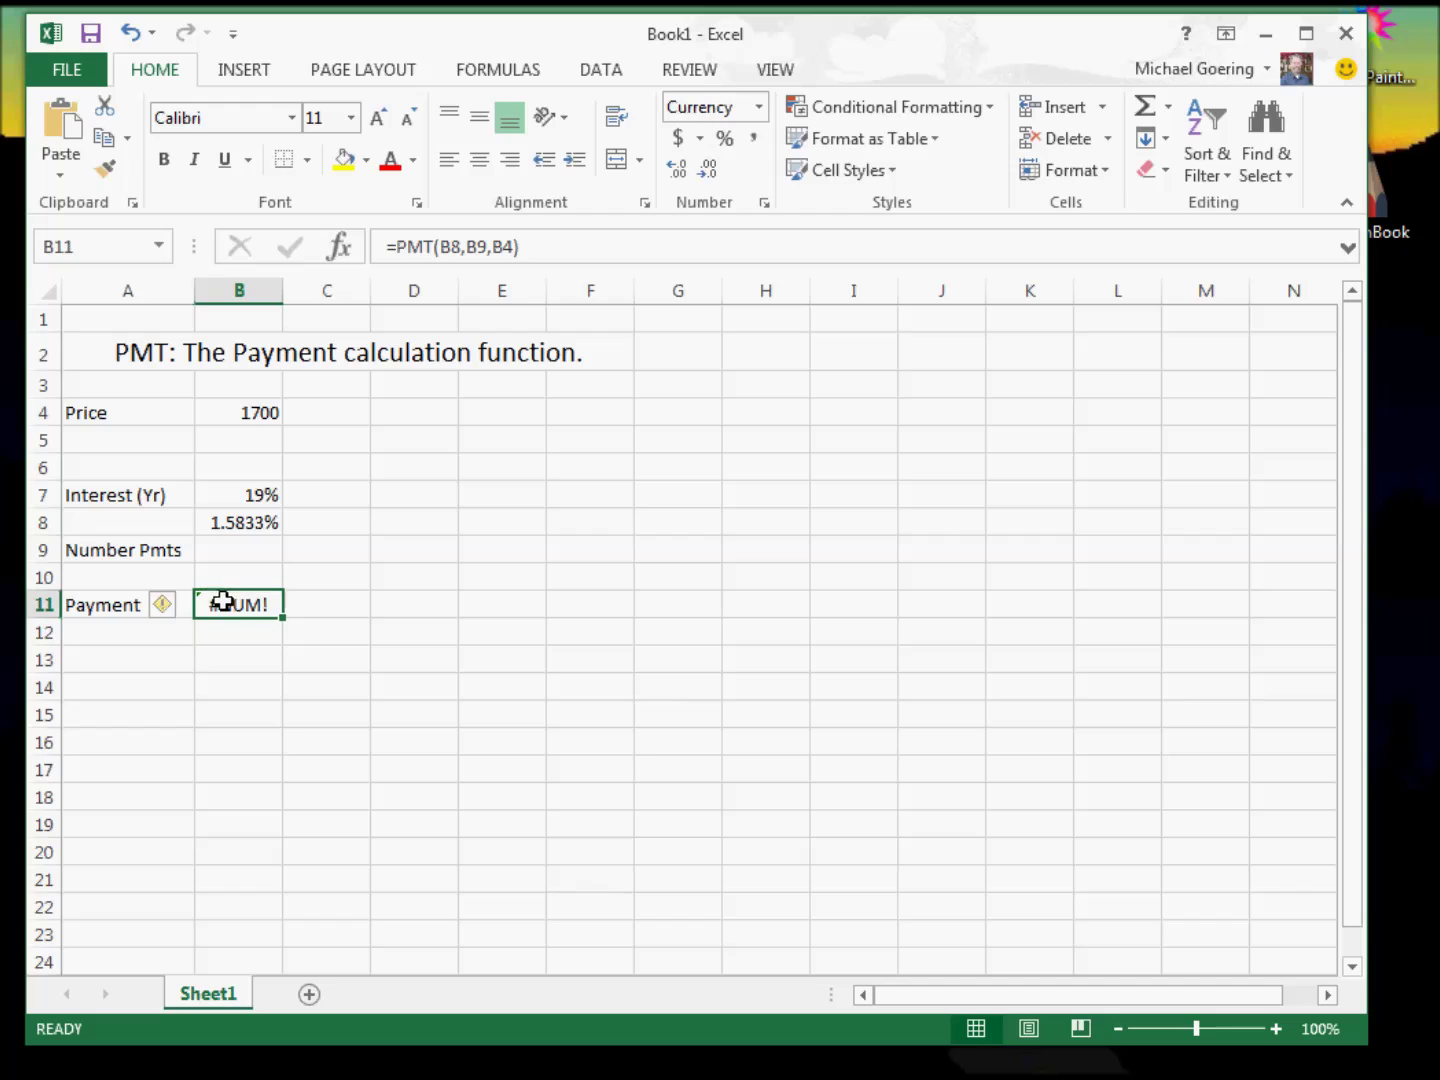
Step: Enter 300 as the number of payments in cell B9
left_click(249, 554)
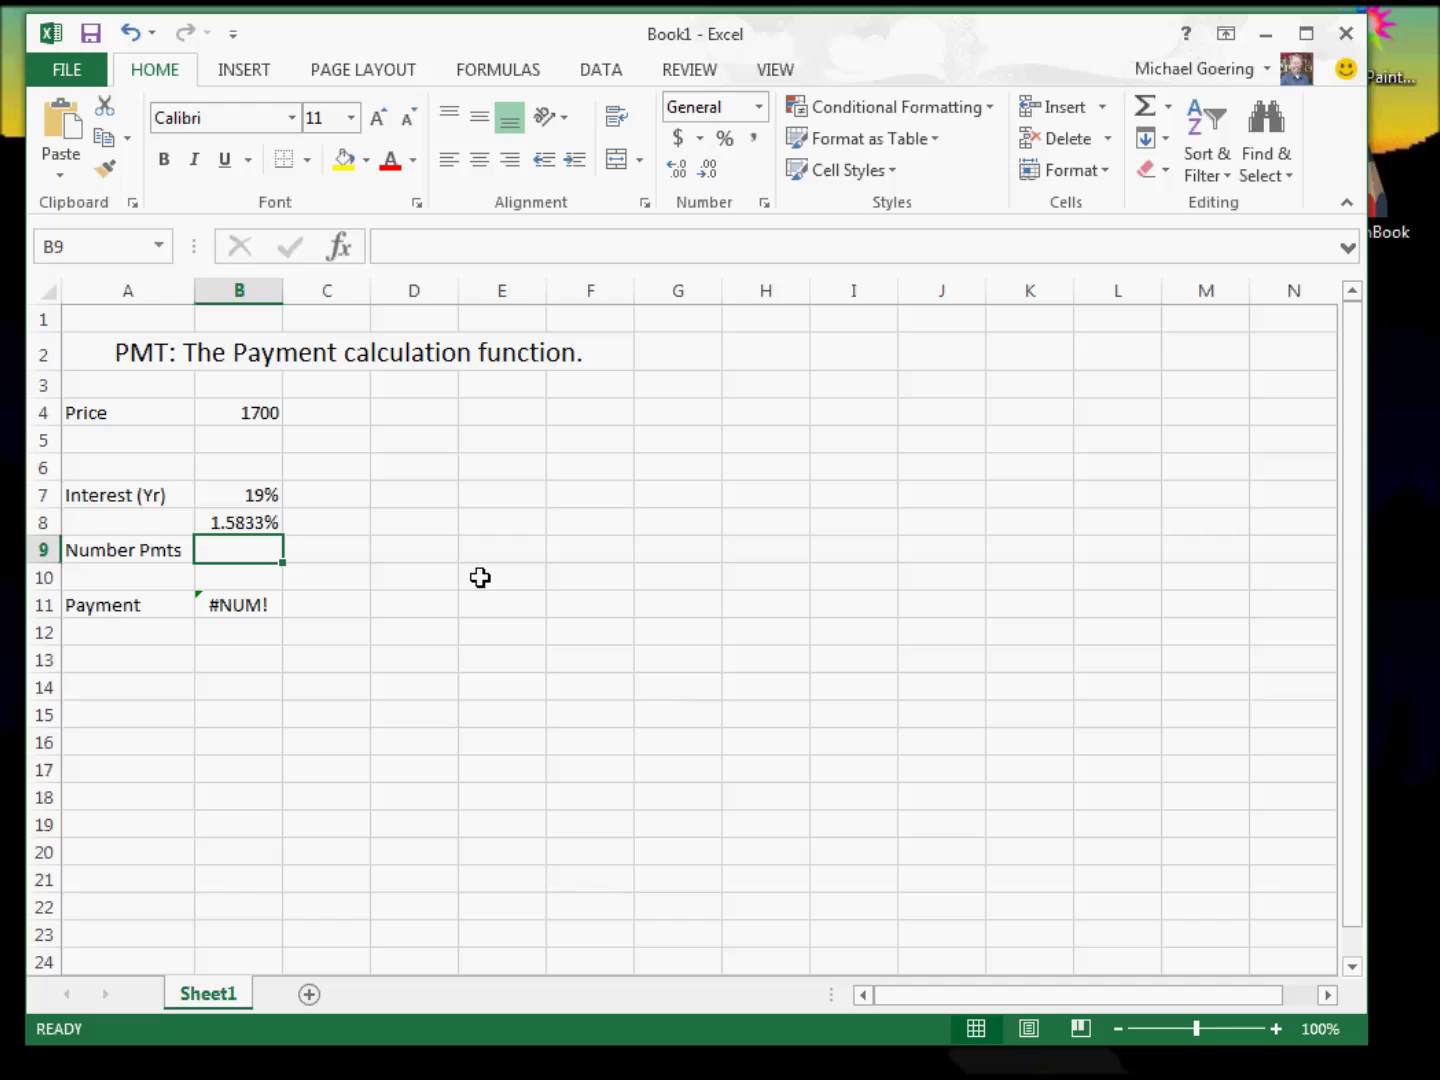
type("300")
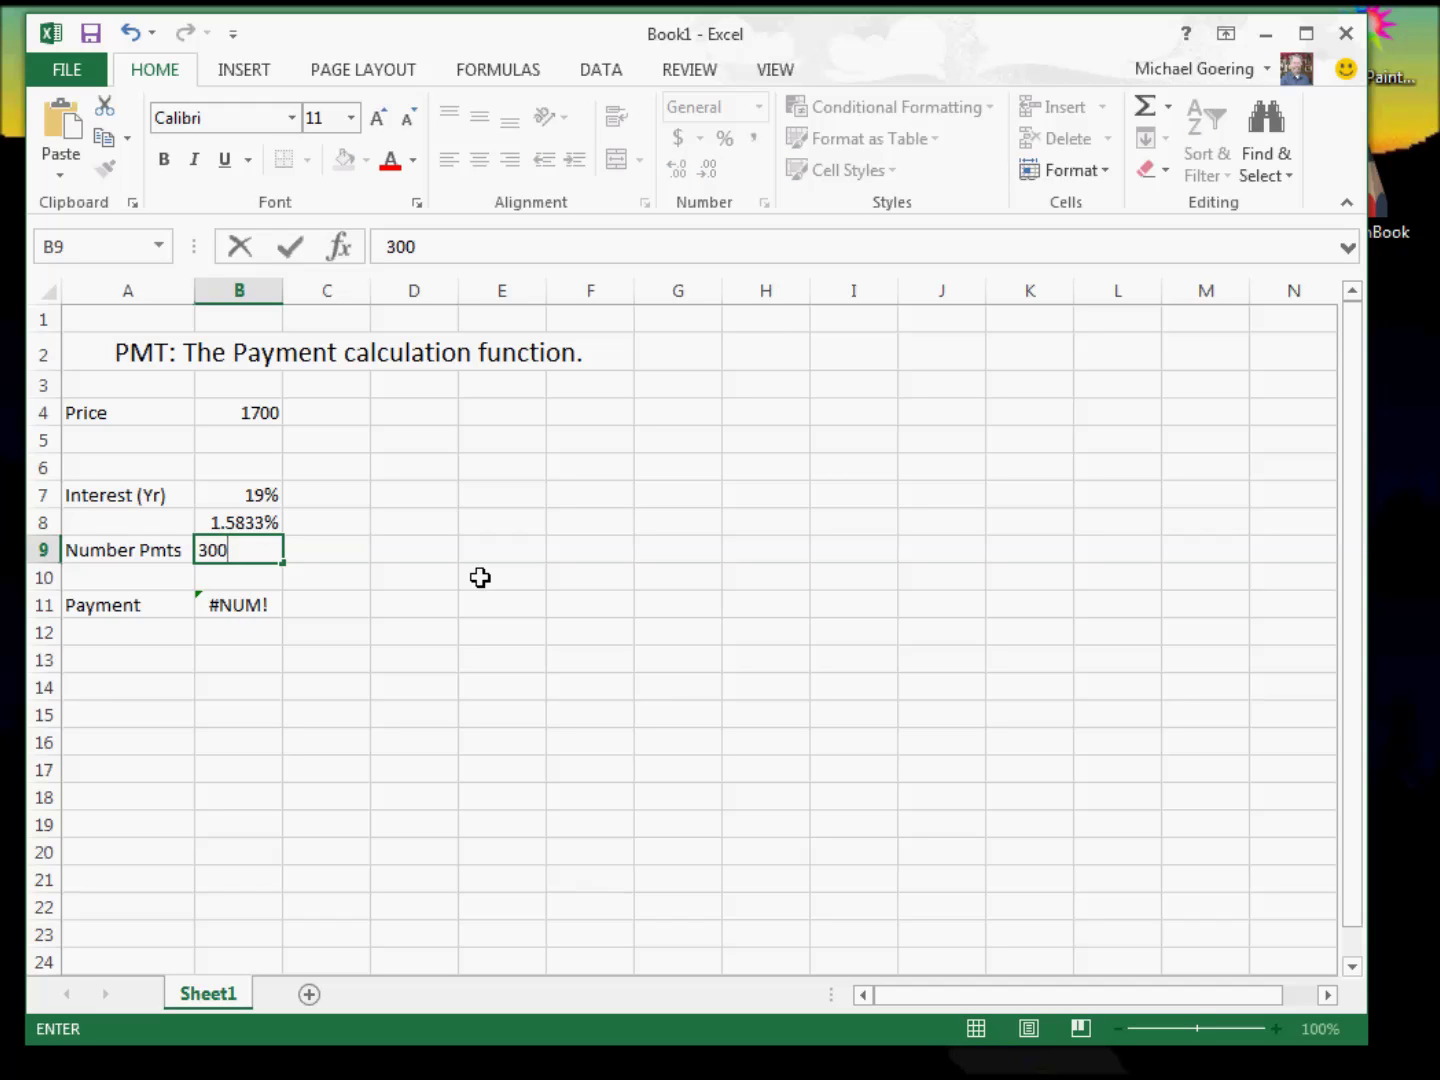
key("Return")
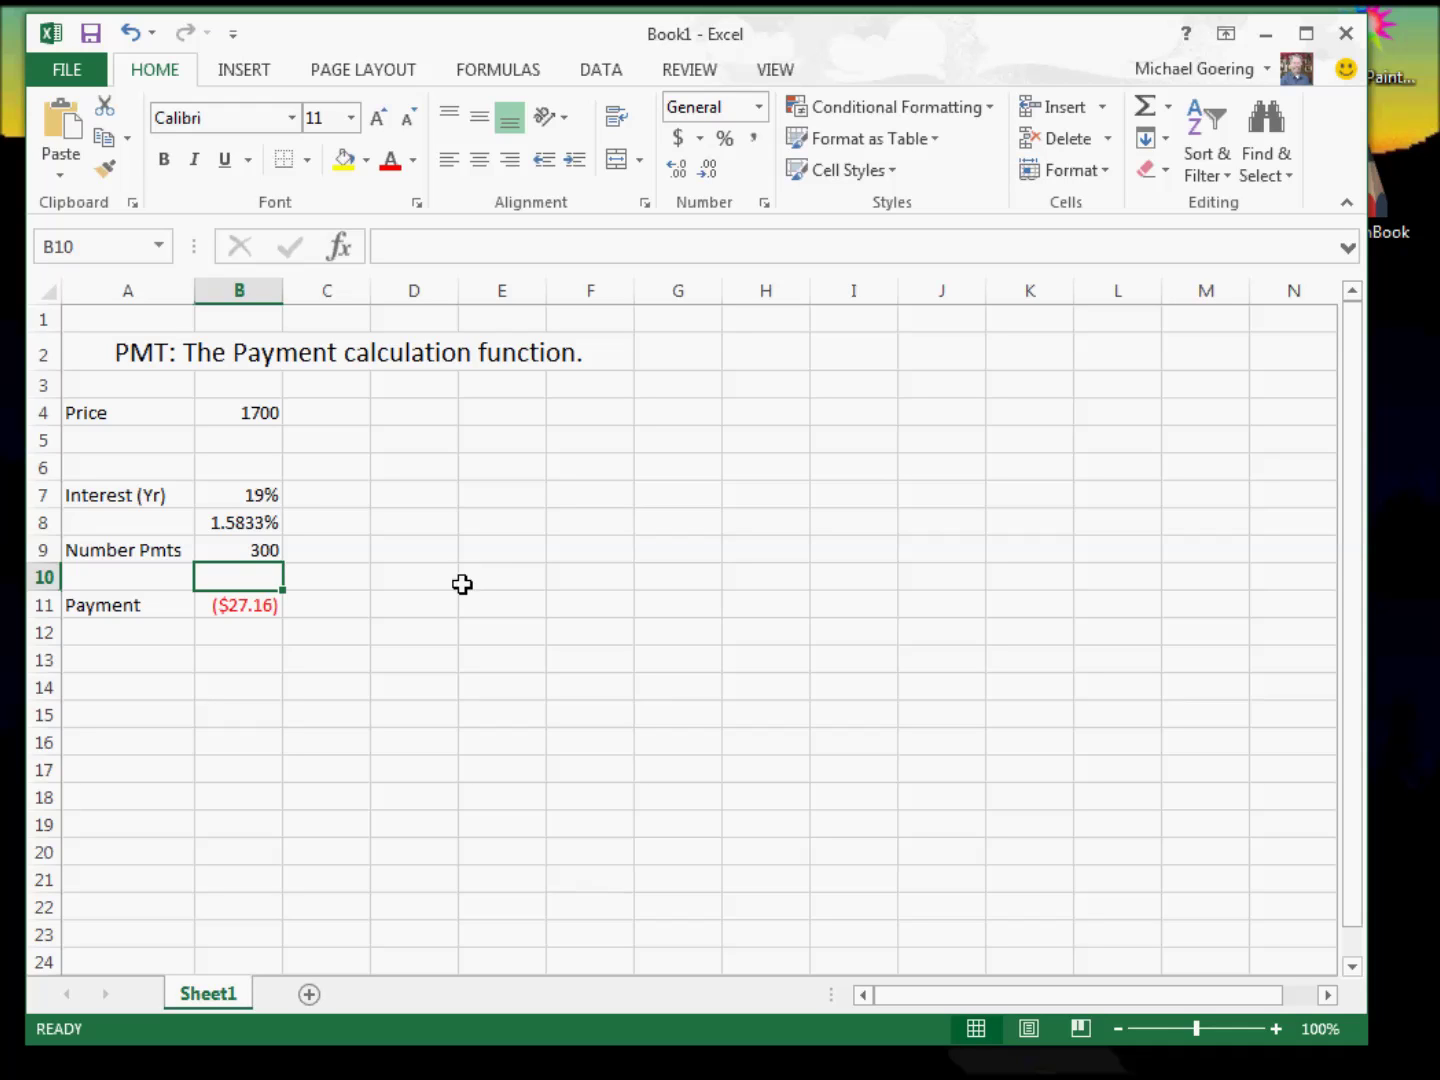
left_click(257, 551)
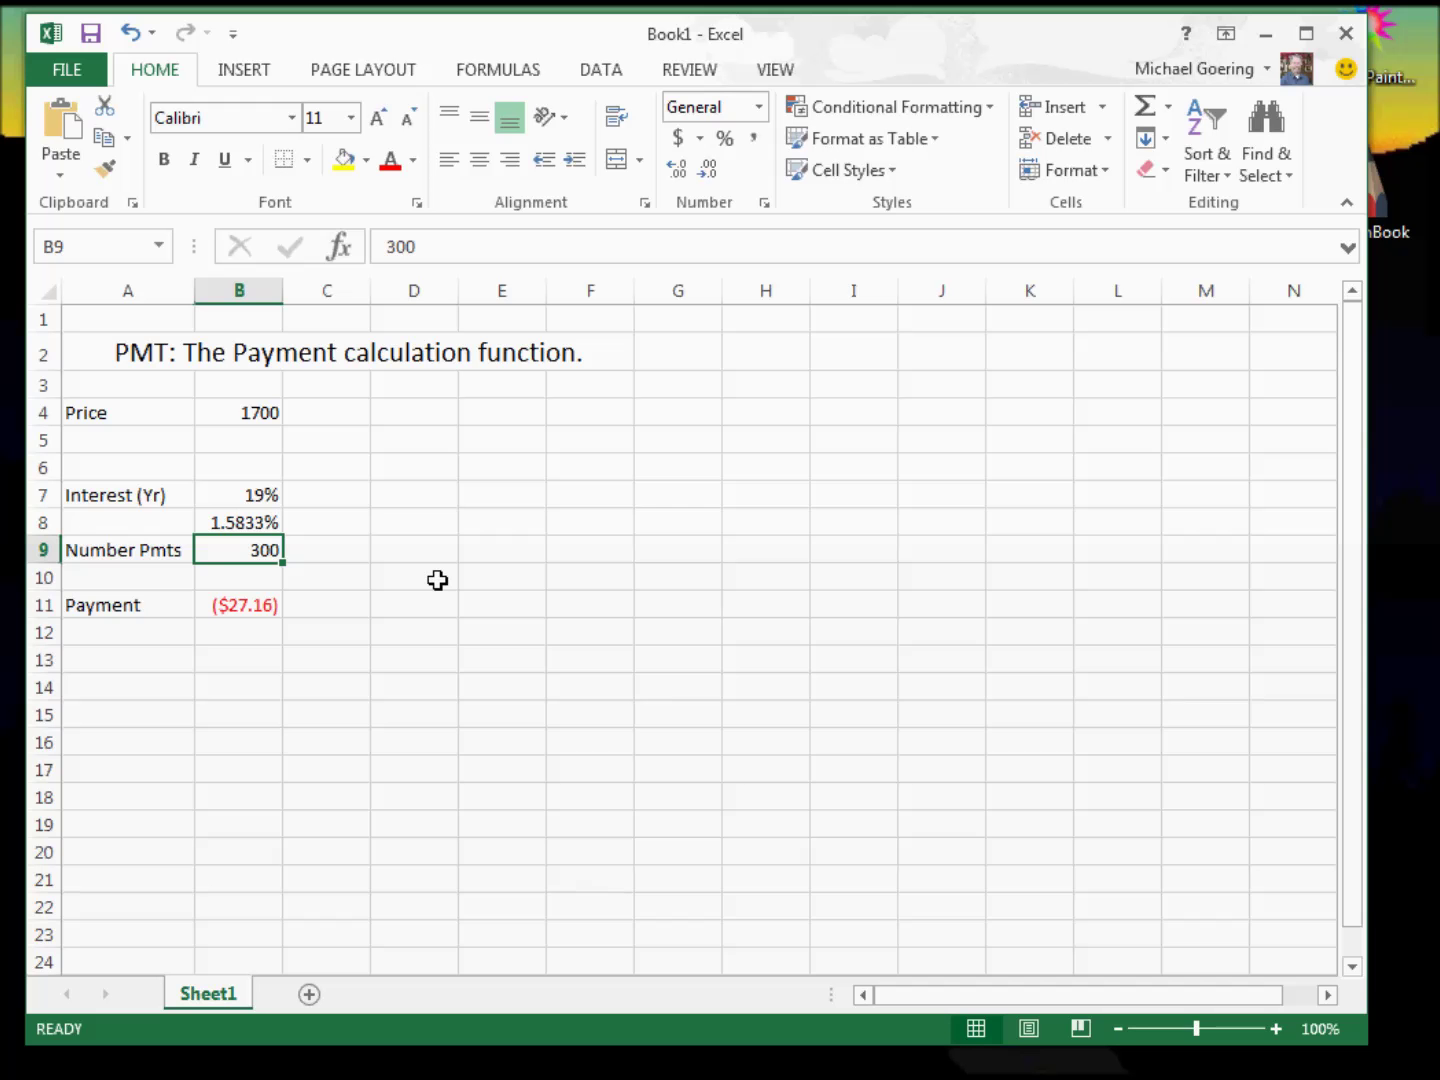
Step: Enter 25 as the loan term in cell B10 and calculate the number of payments in B9 with the formula =B10*12
left_click(257, 577)
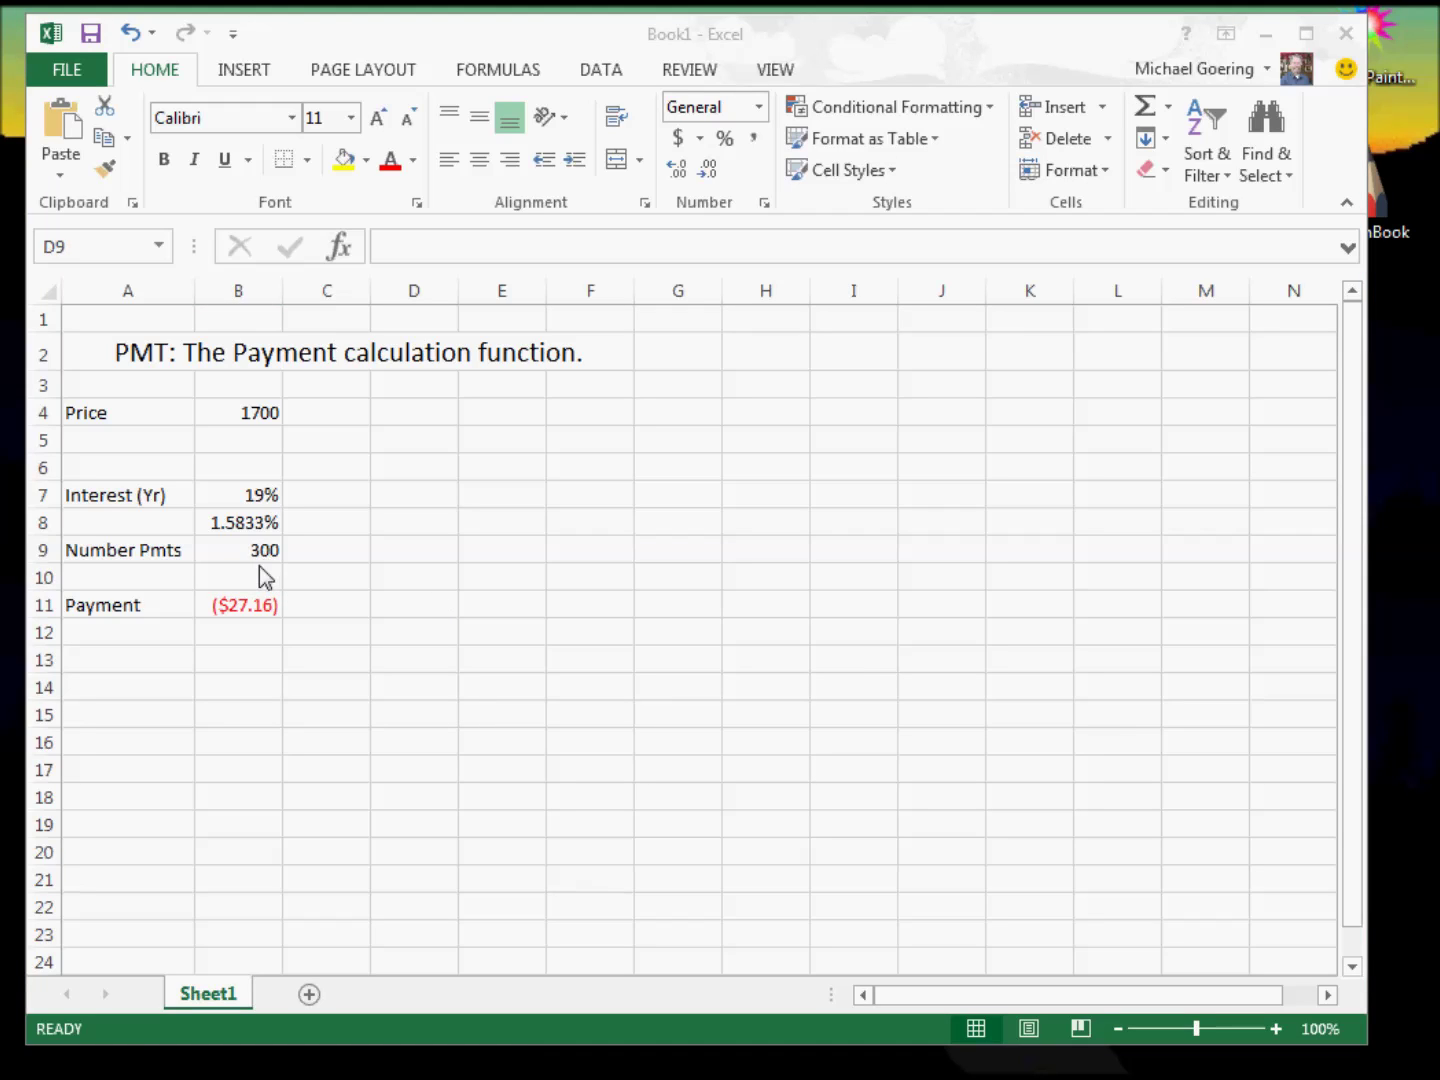
left_click(256, 572)
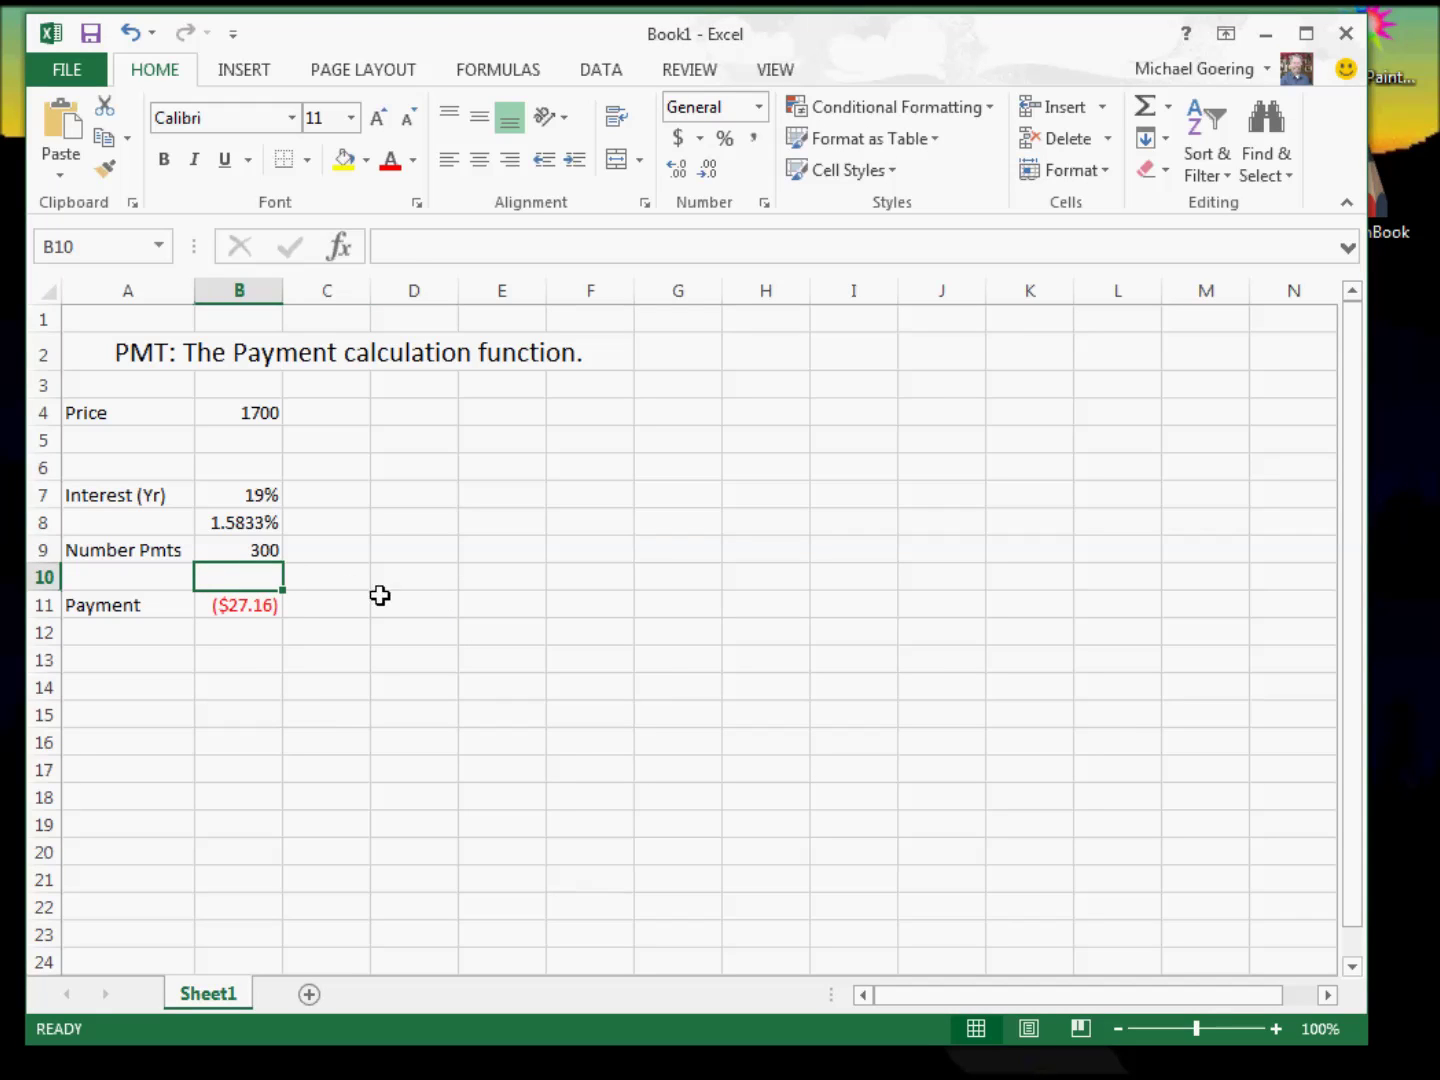
type("25")
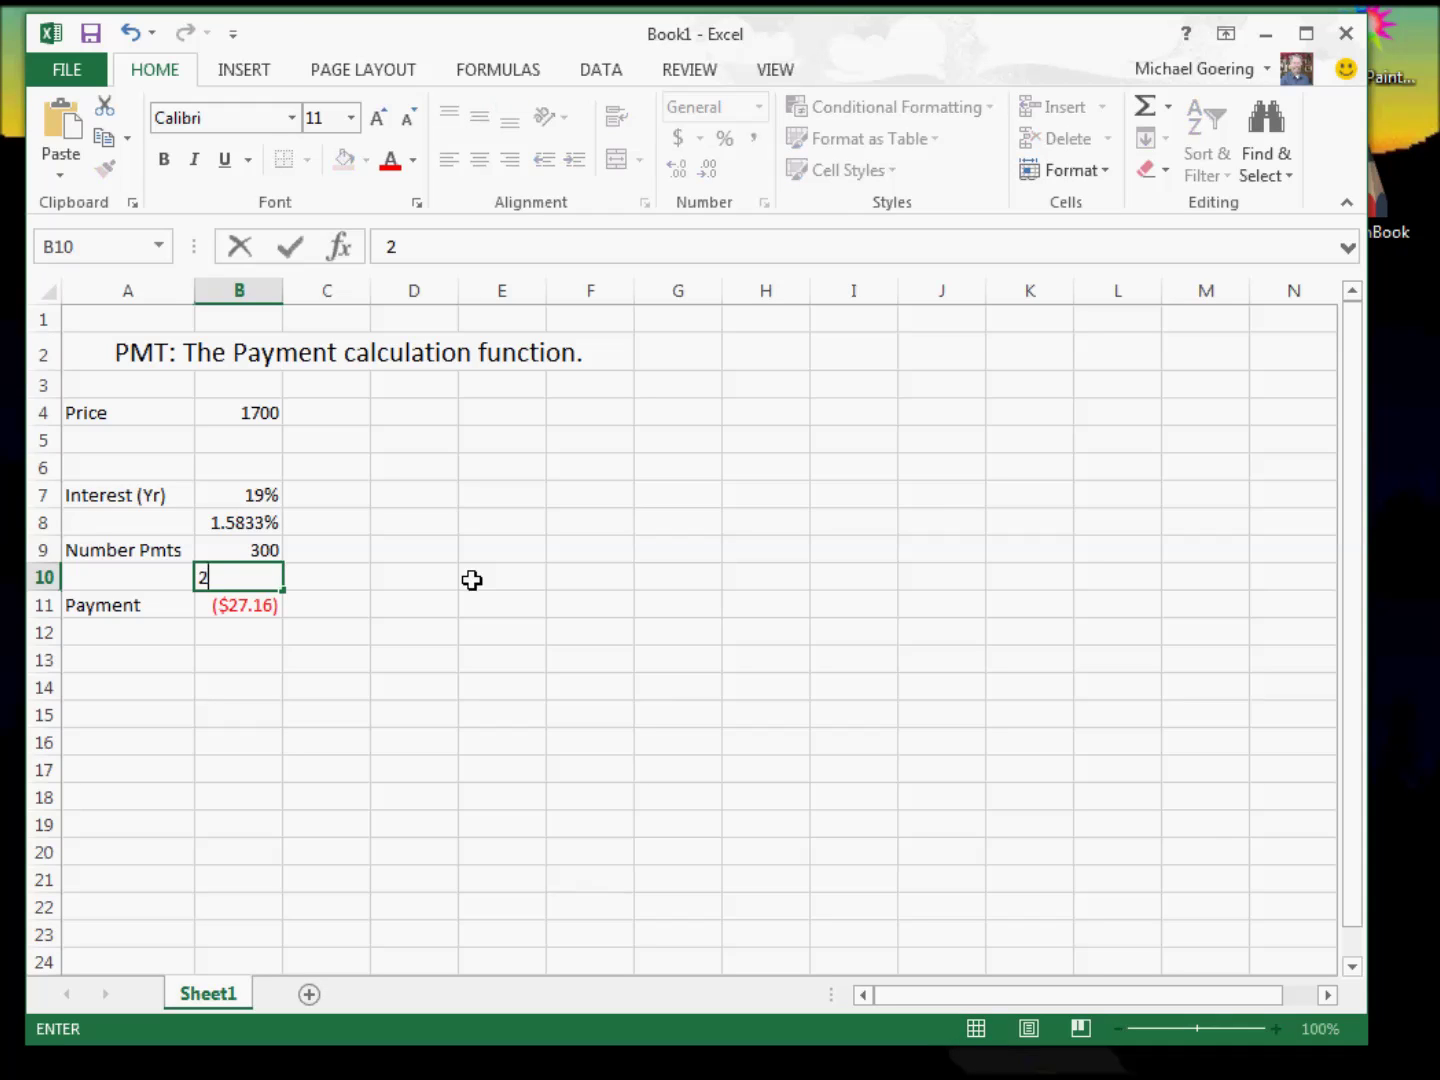
left_click(268, 549)
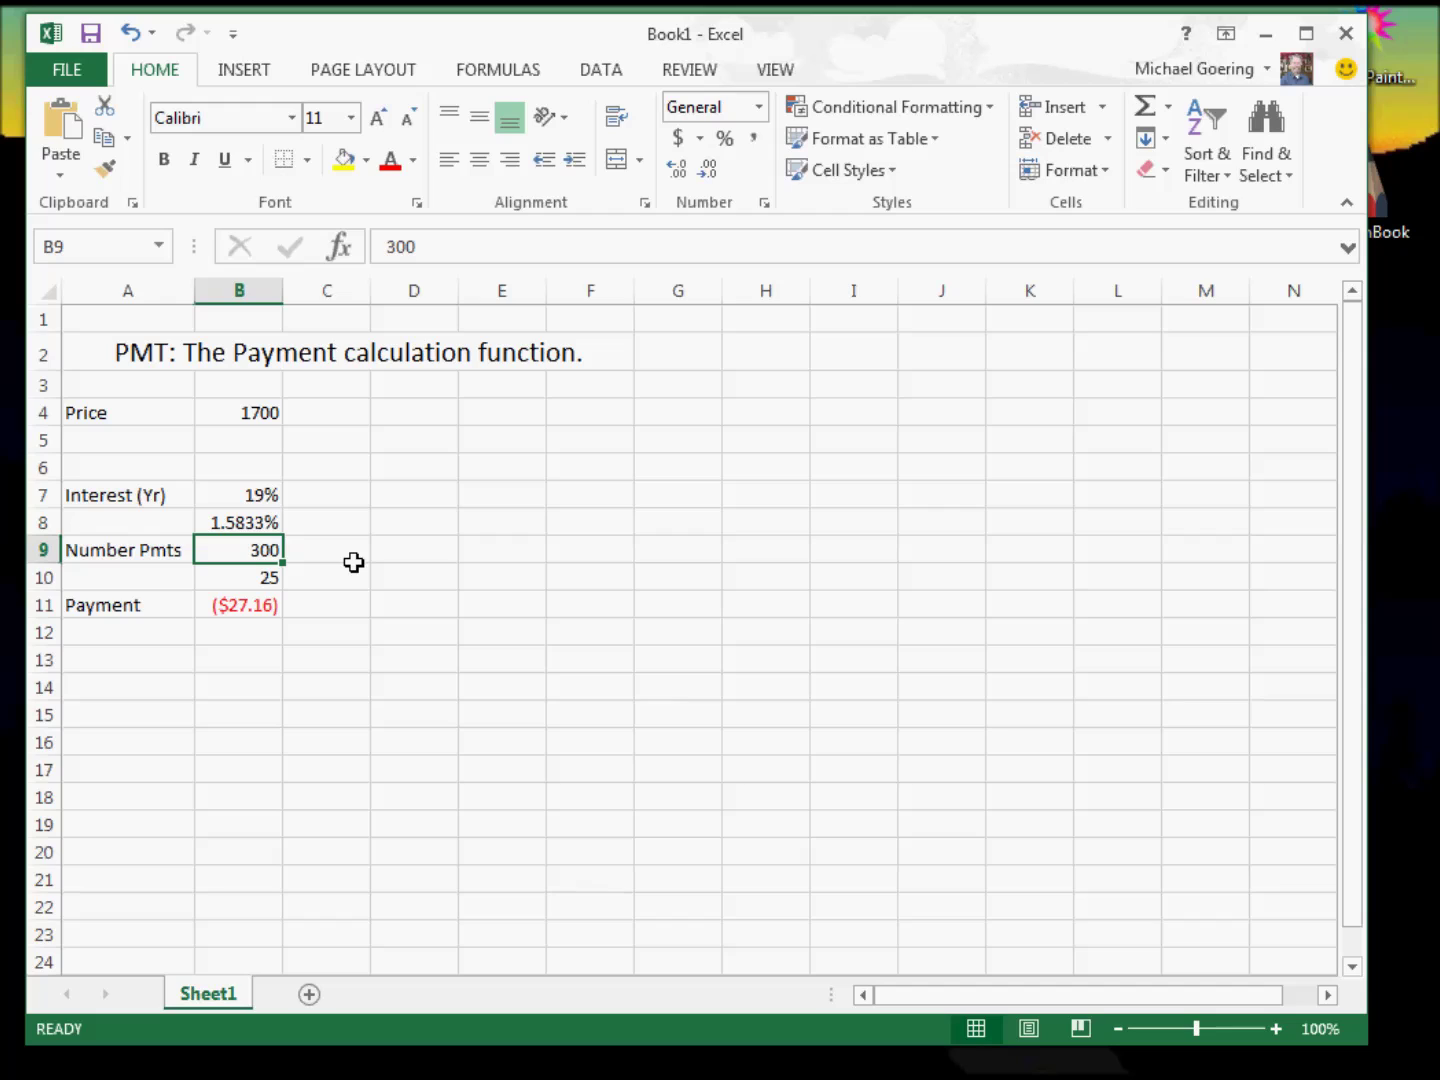
type("=")
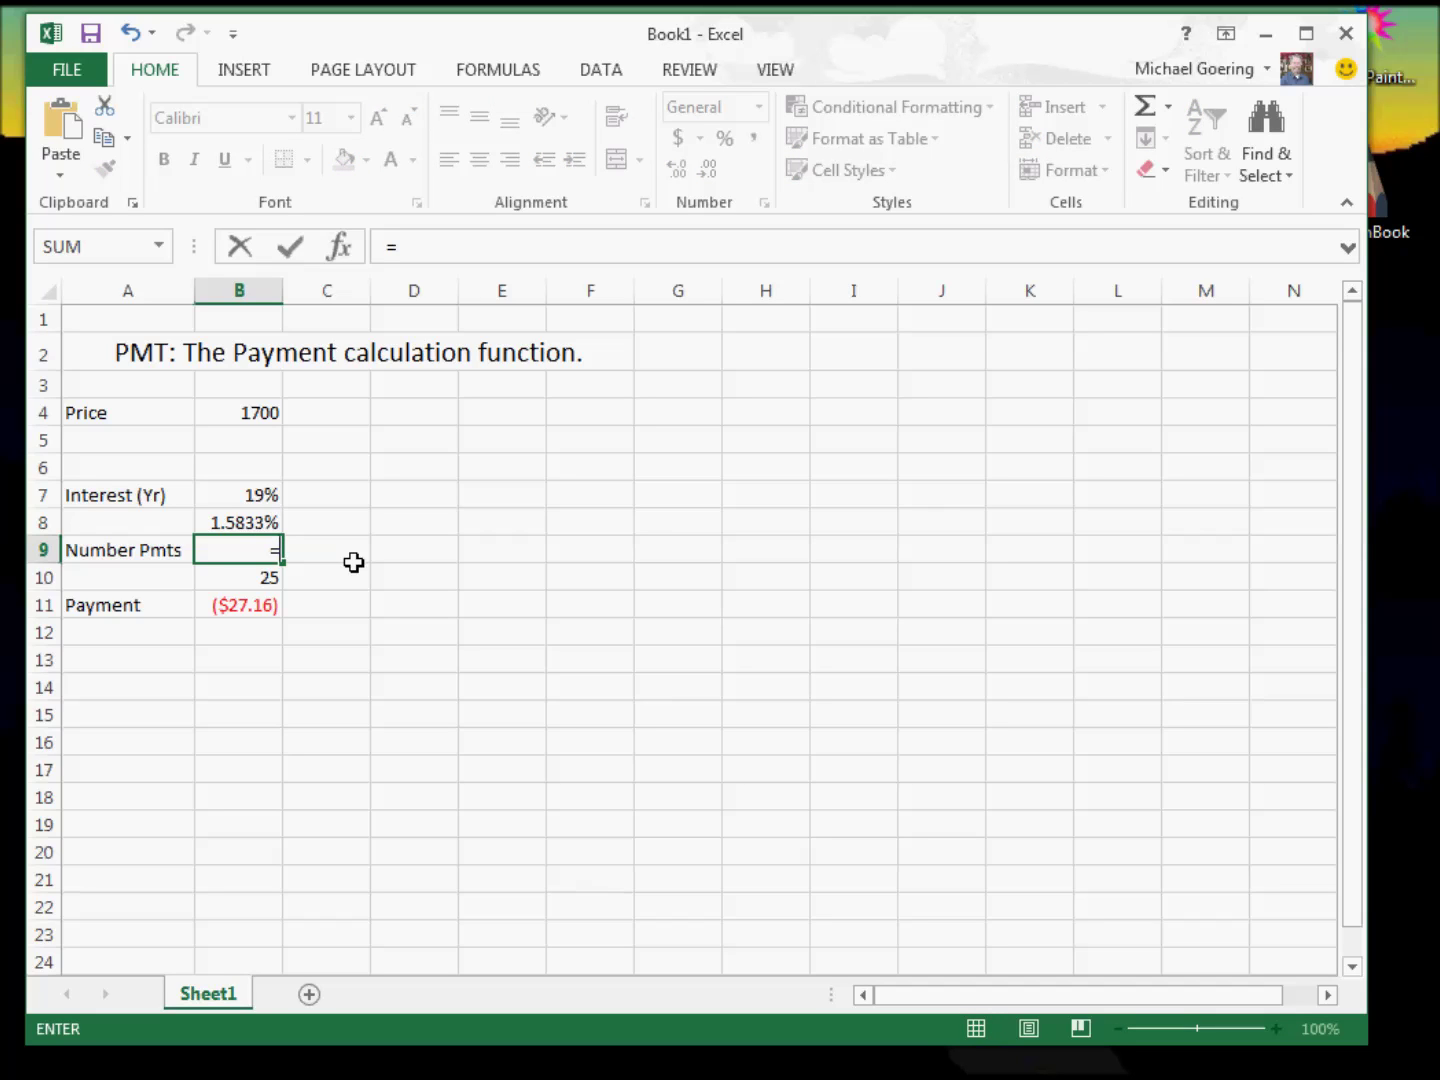
left_click(277, 578)
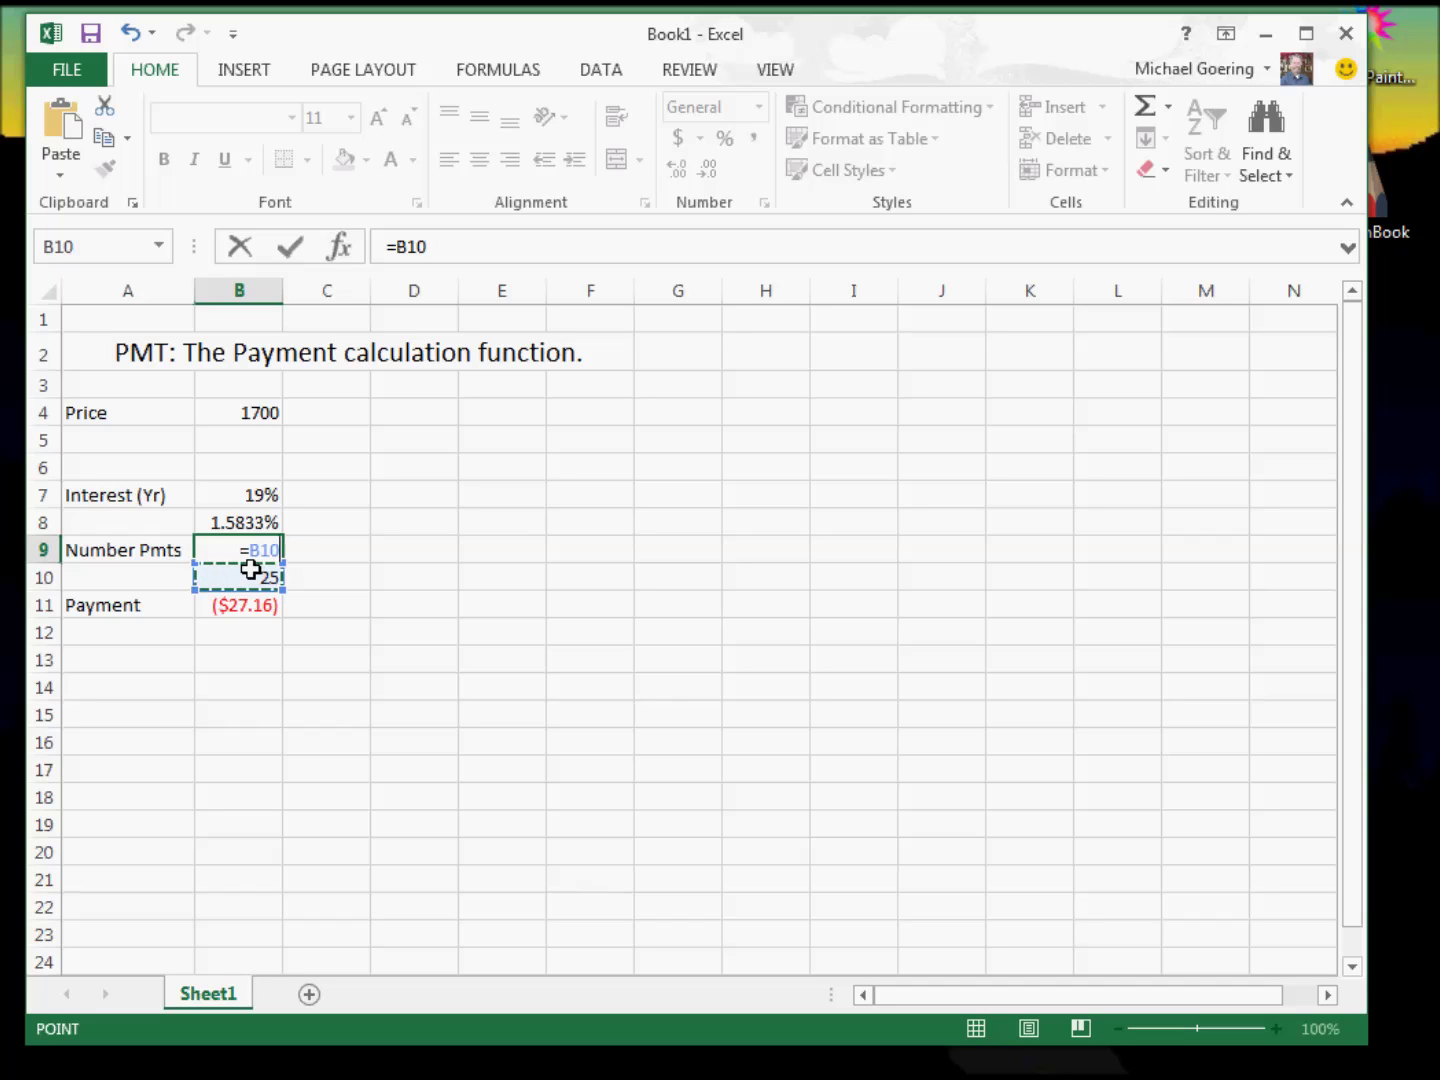
type("*12")
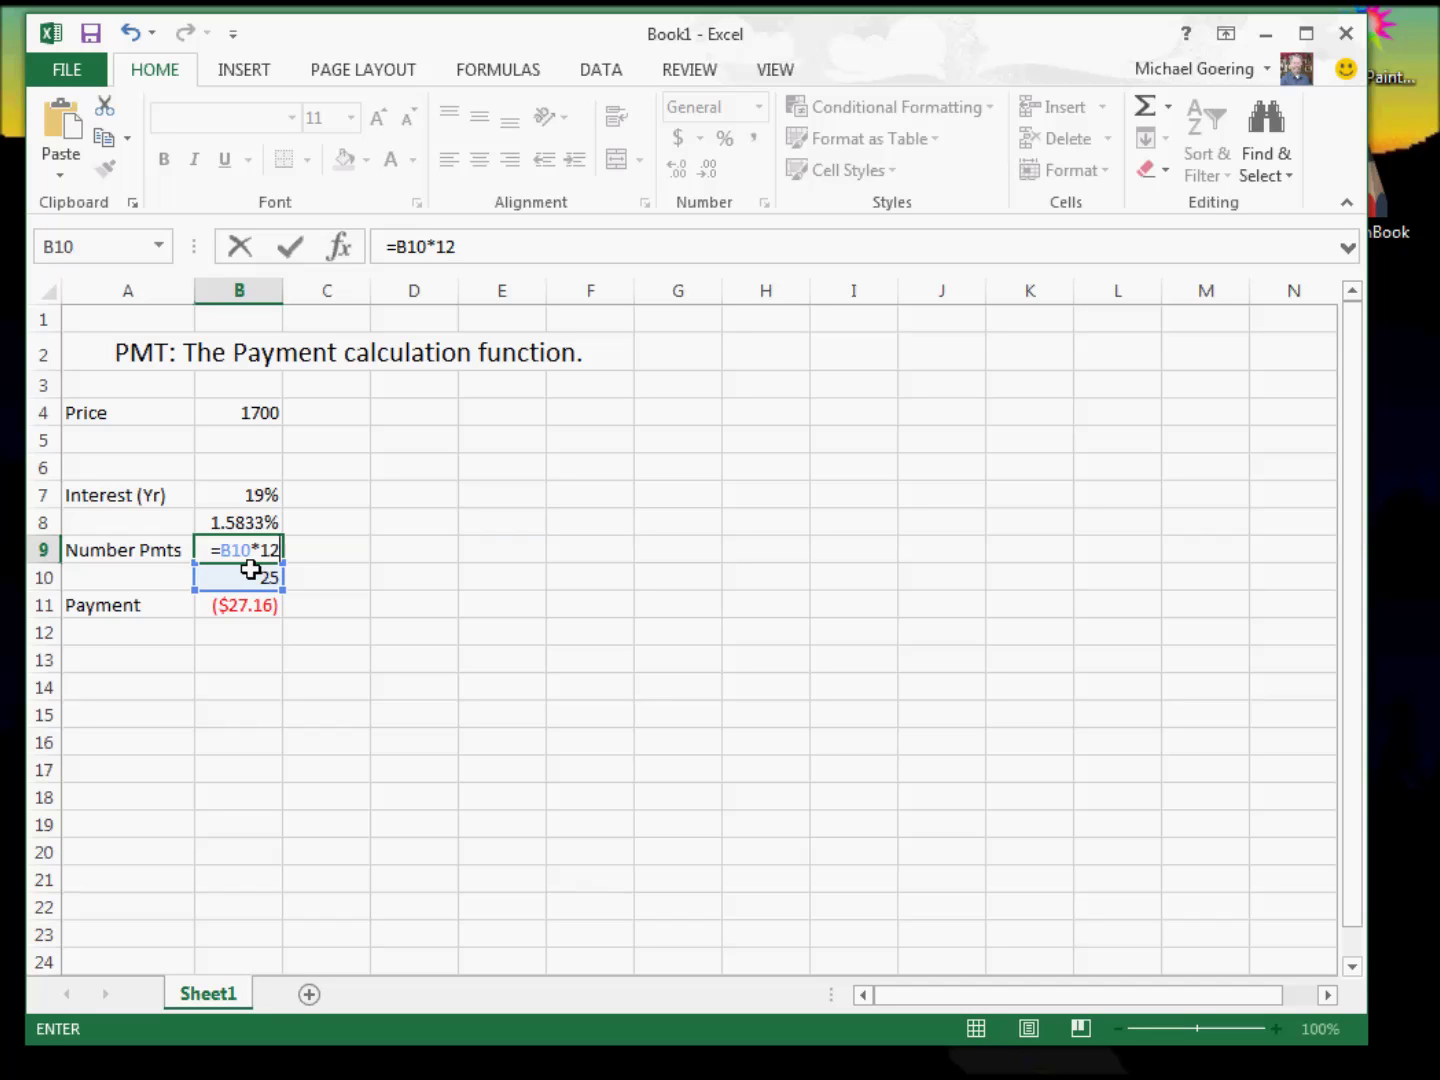
key("Return")
Step: Label cell A10 as "Years" beside the loan term
left_click(125, 581)
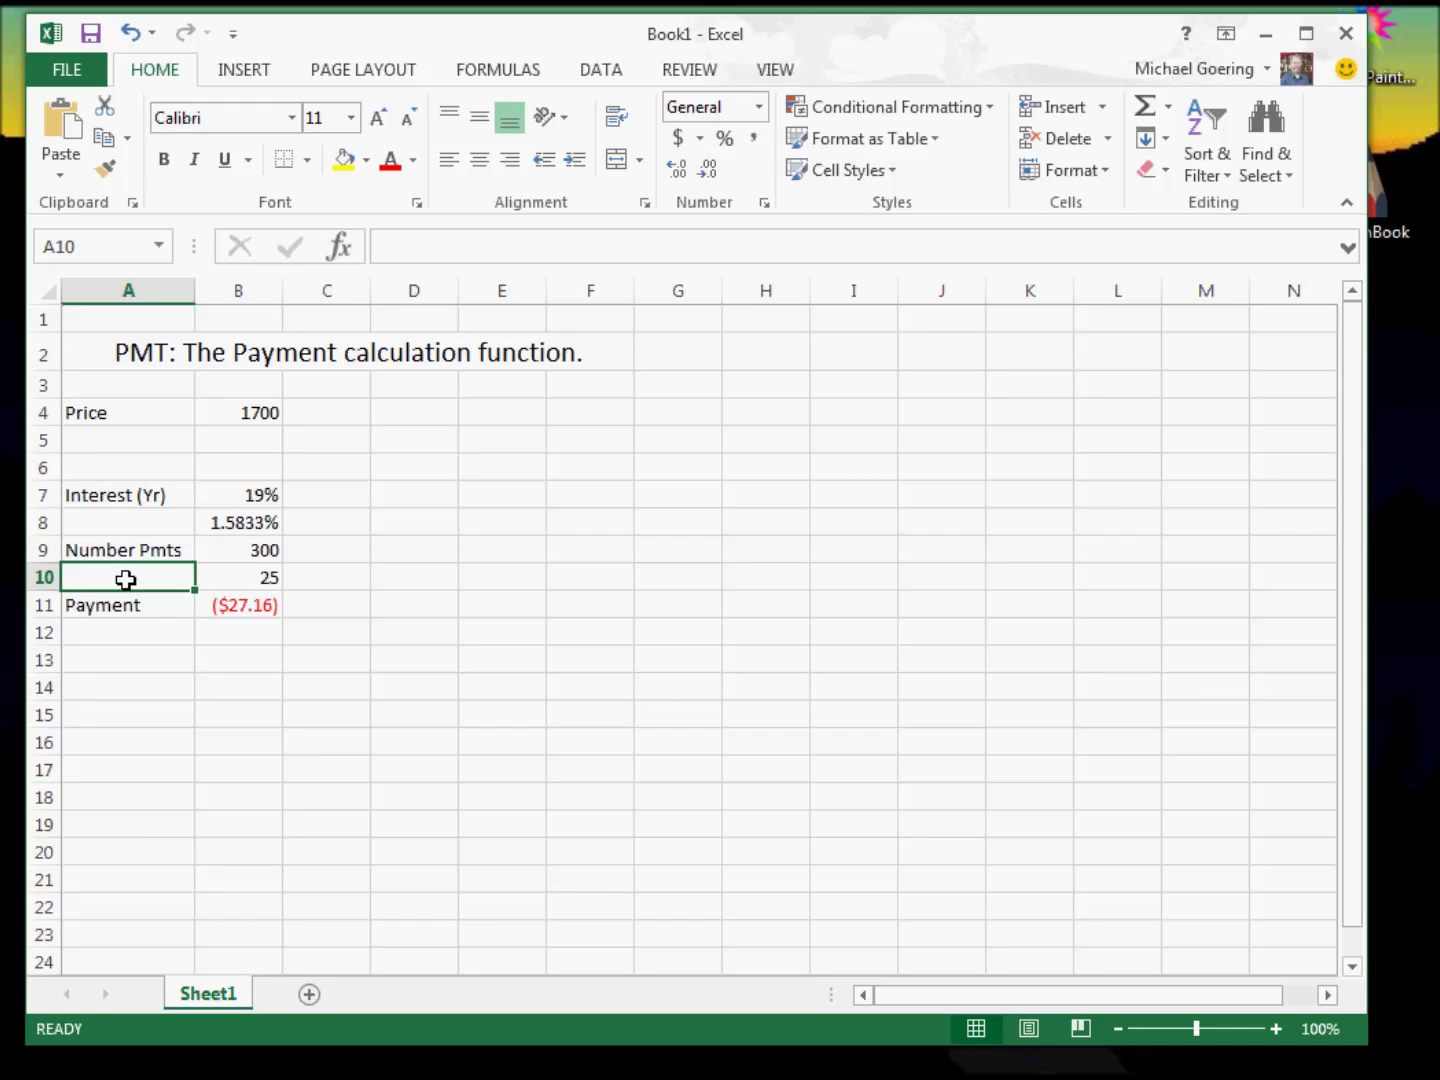
type("Years")
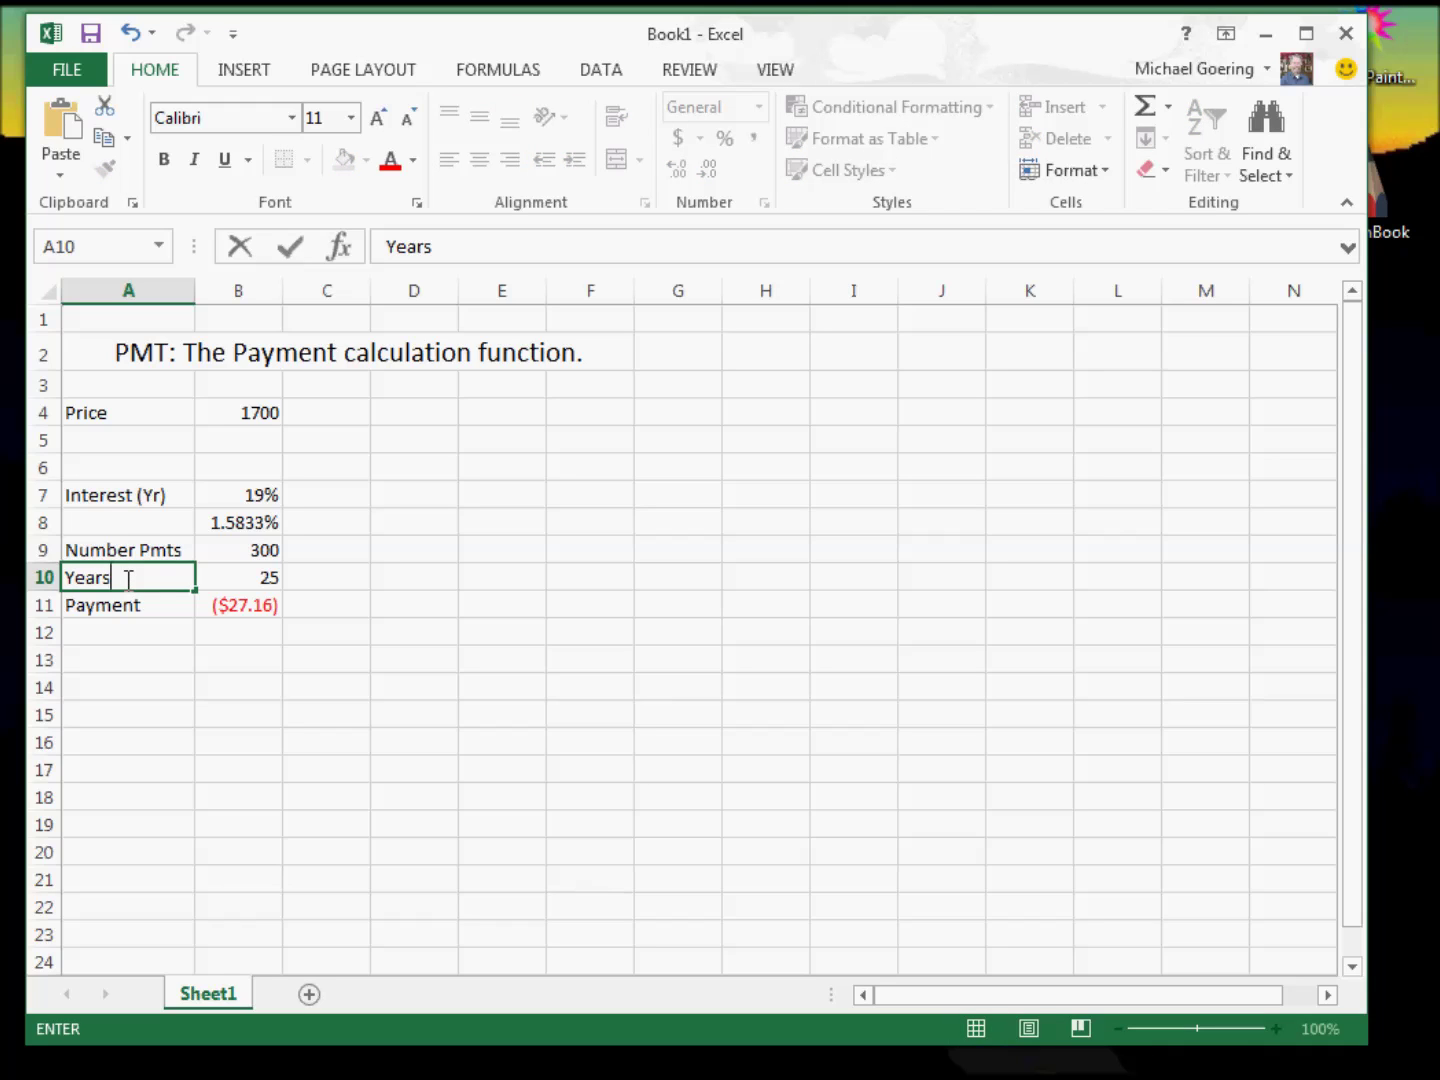
left_click(231, 551)
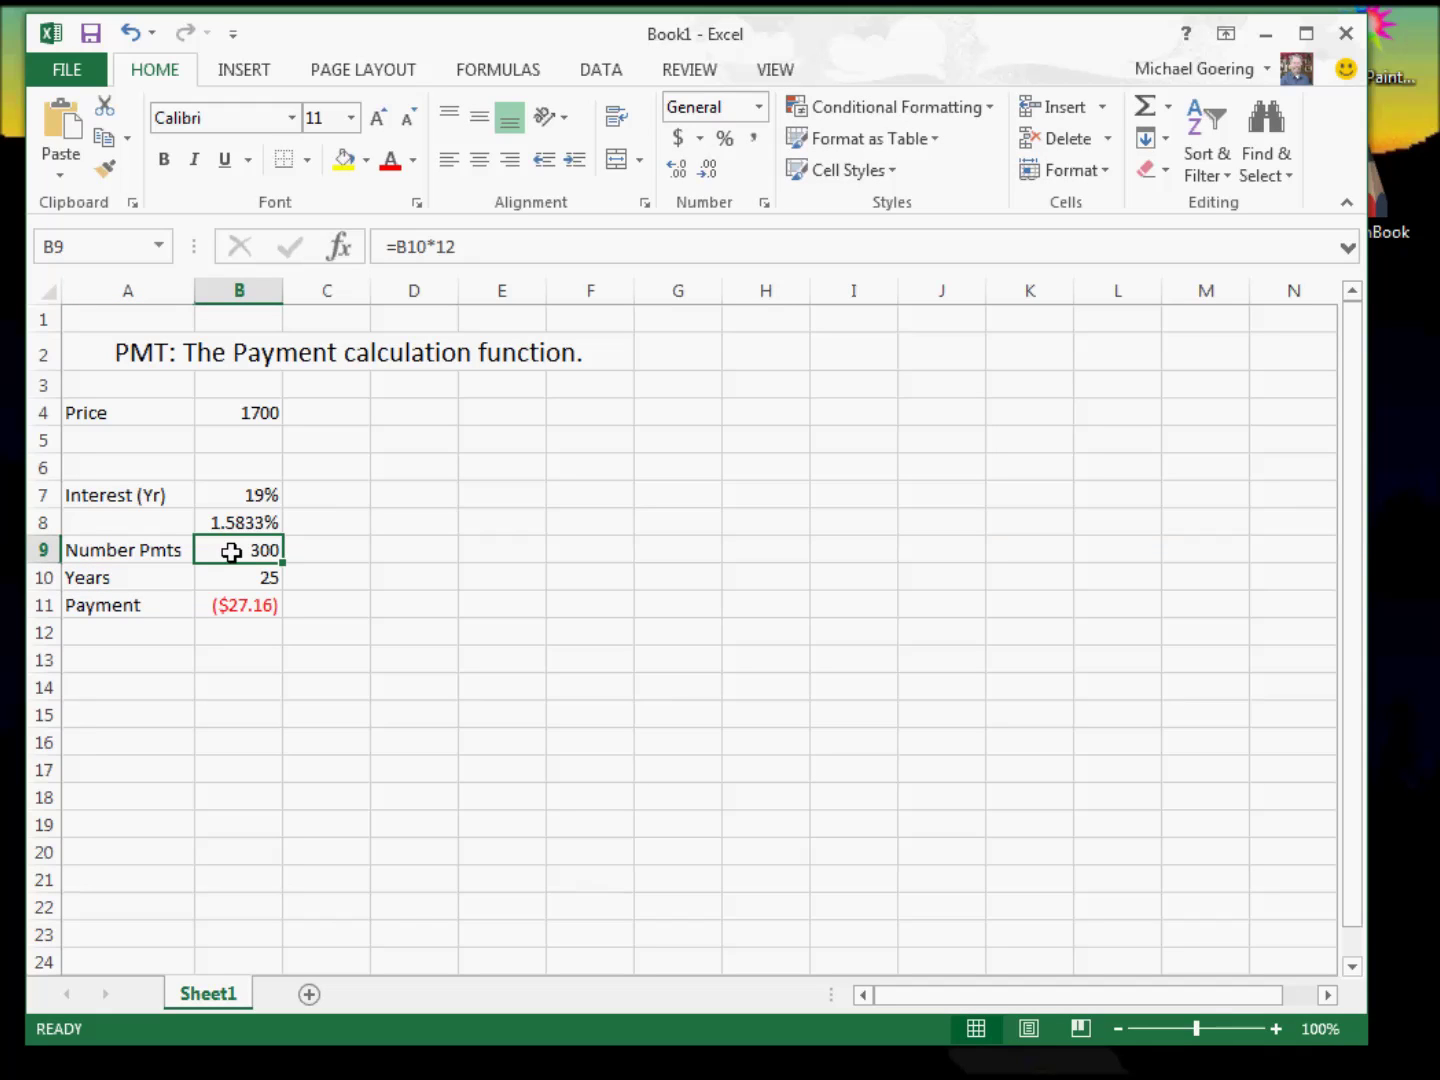
Step: Try loan terms of 10 and 15 years in cell B10 to compare the payments
left_click(242, 574)
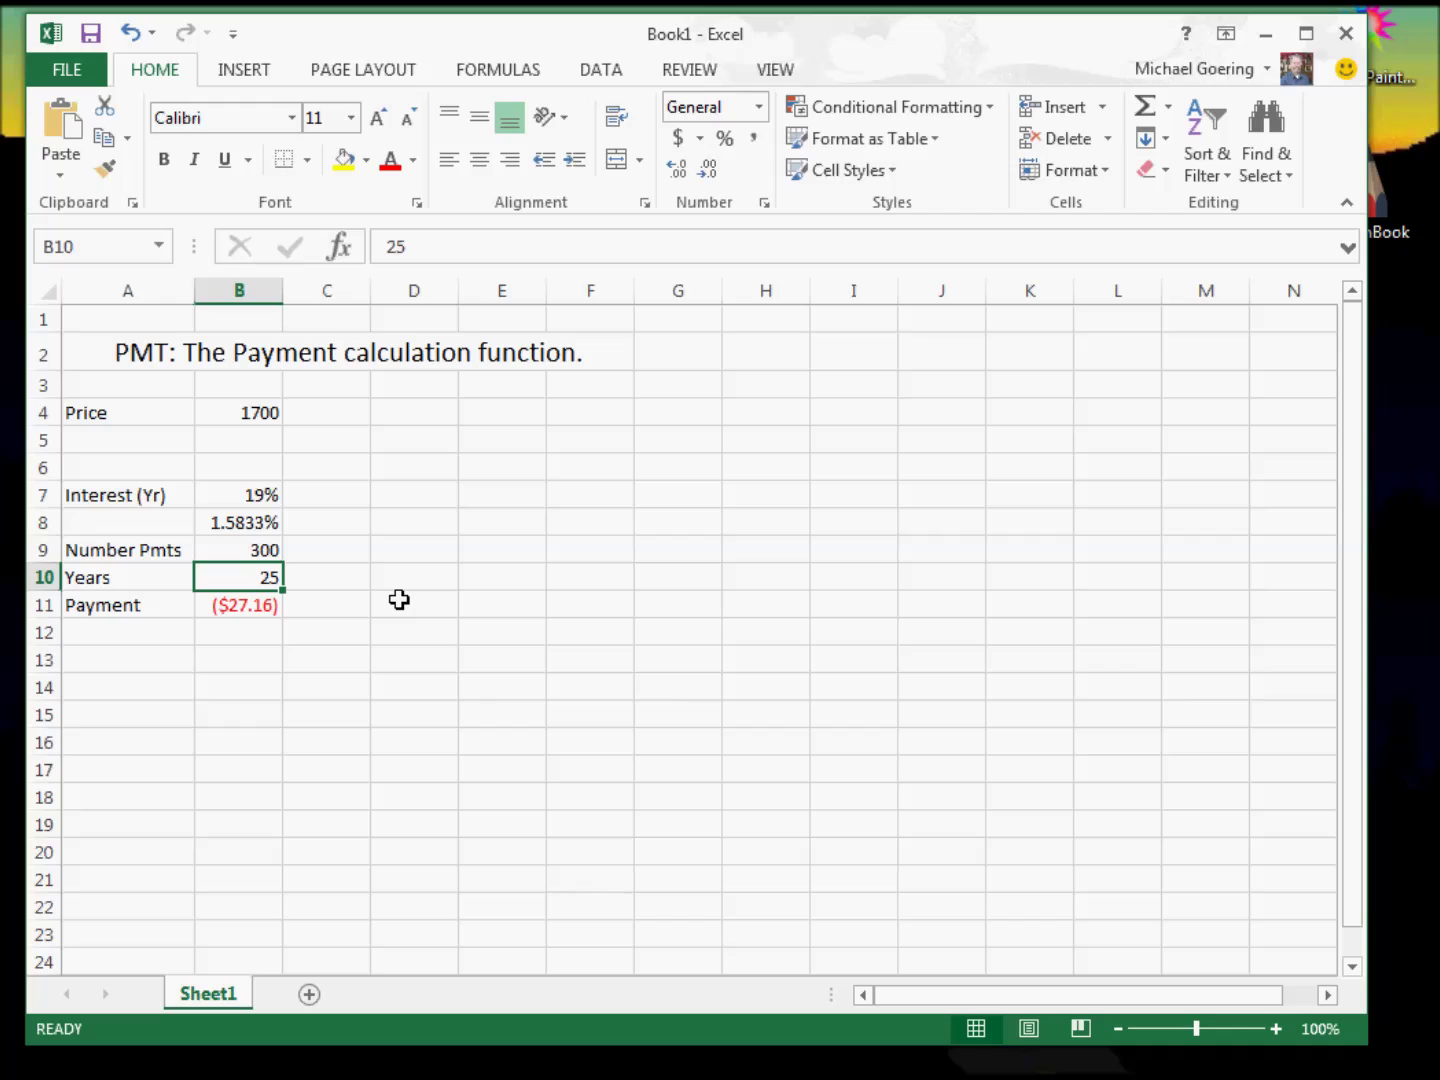
type("10")
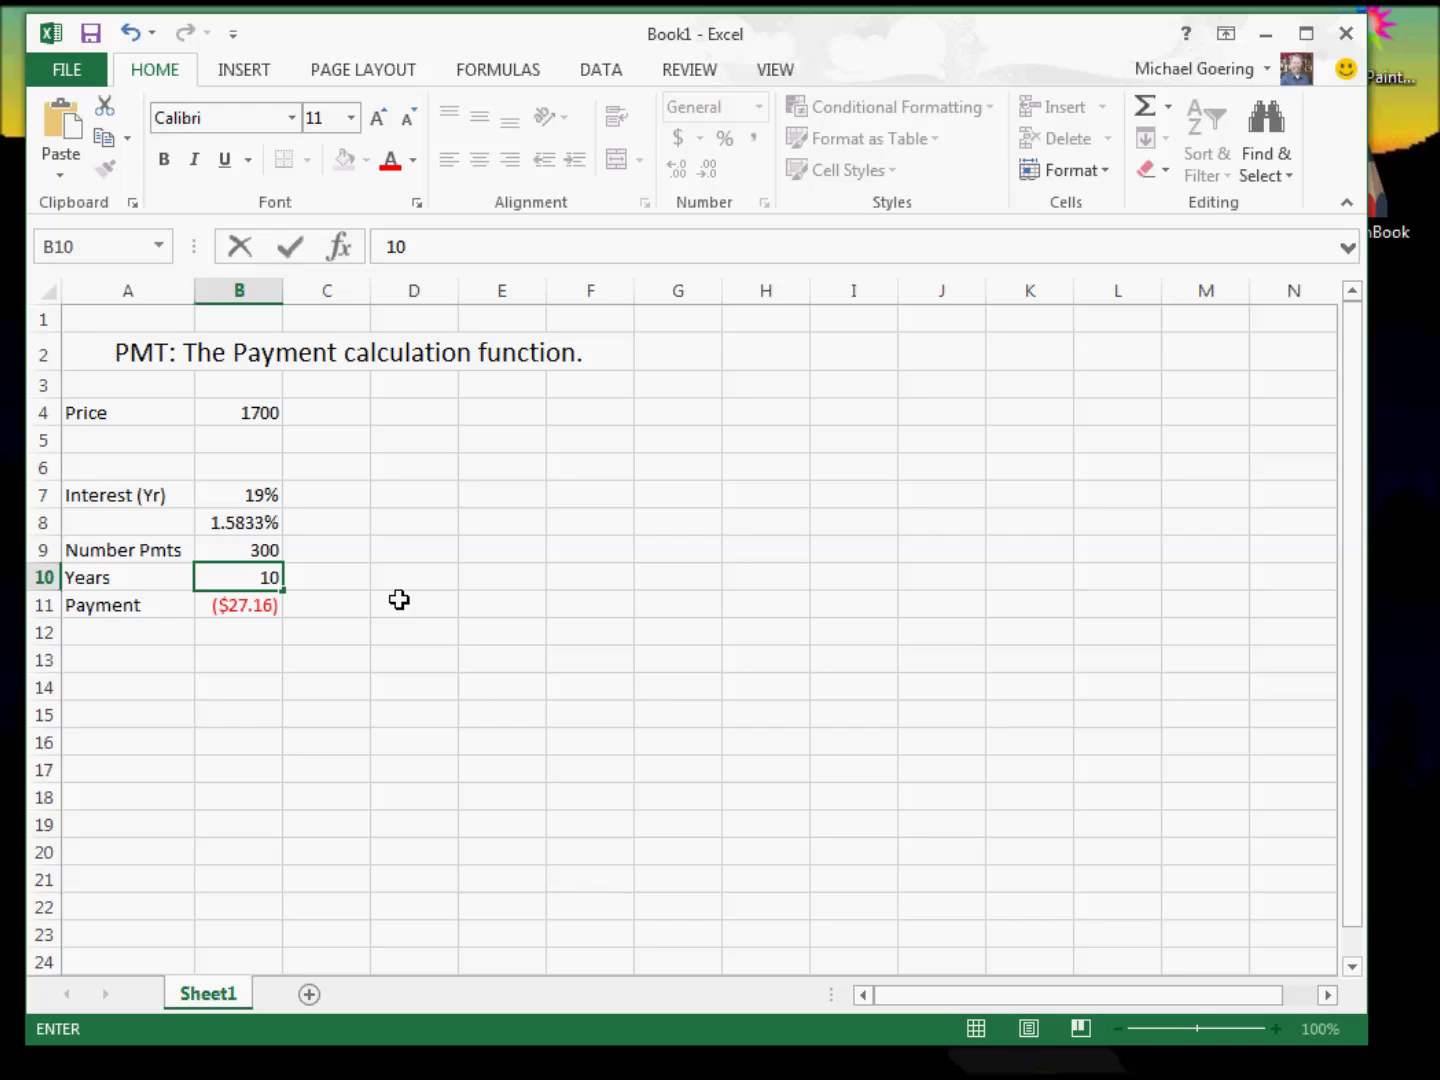
key("Return")
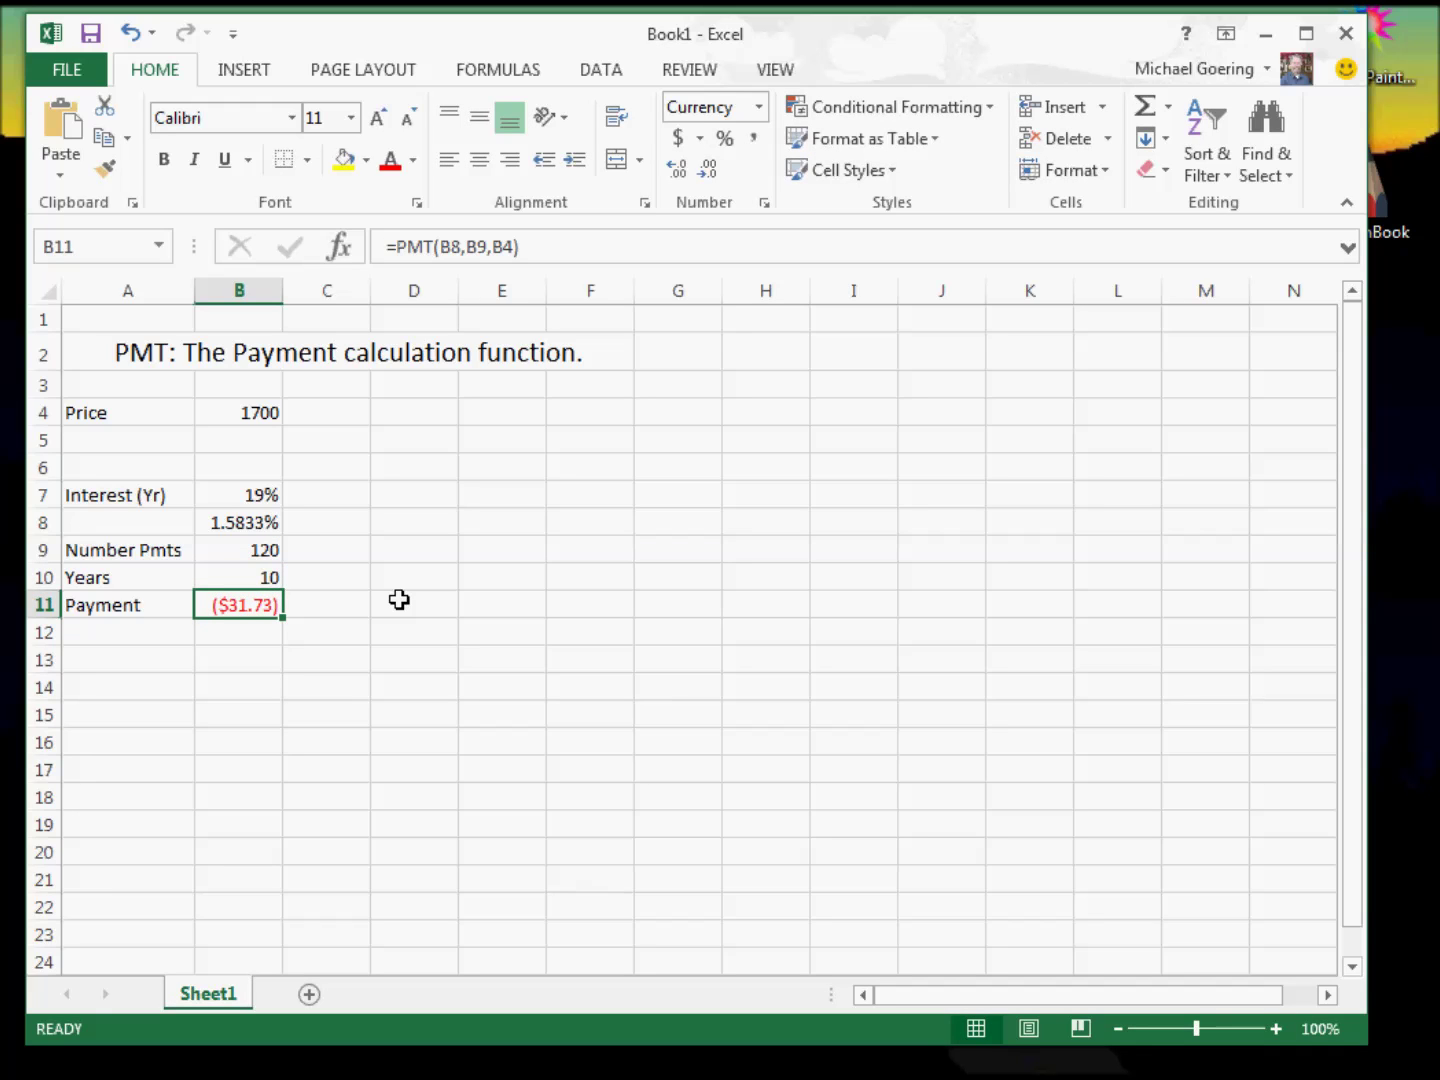
left_click(276, 579)
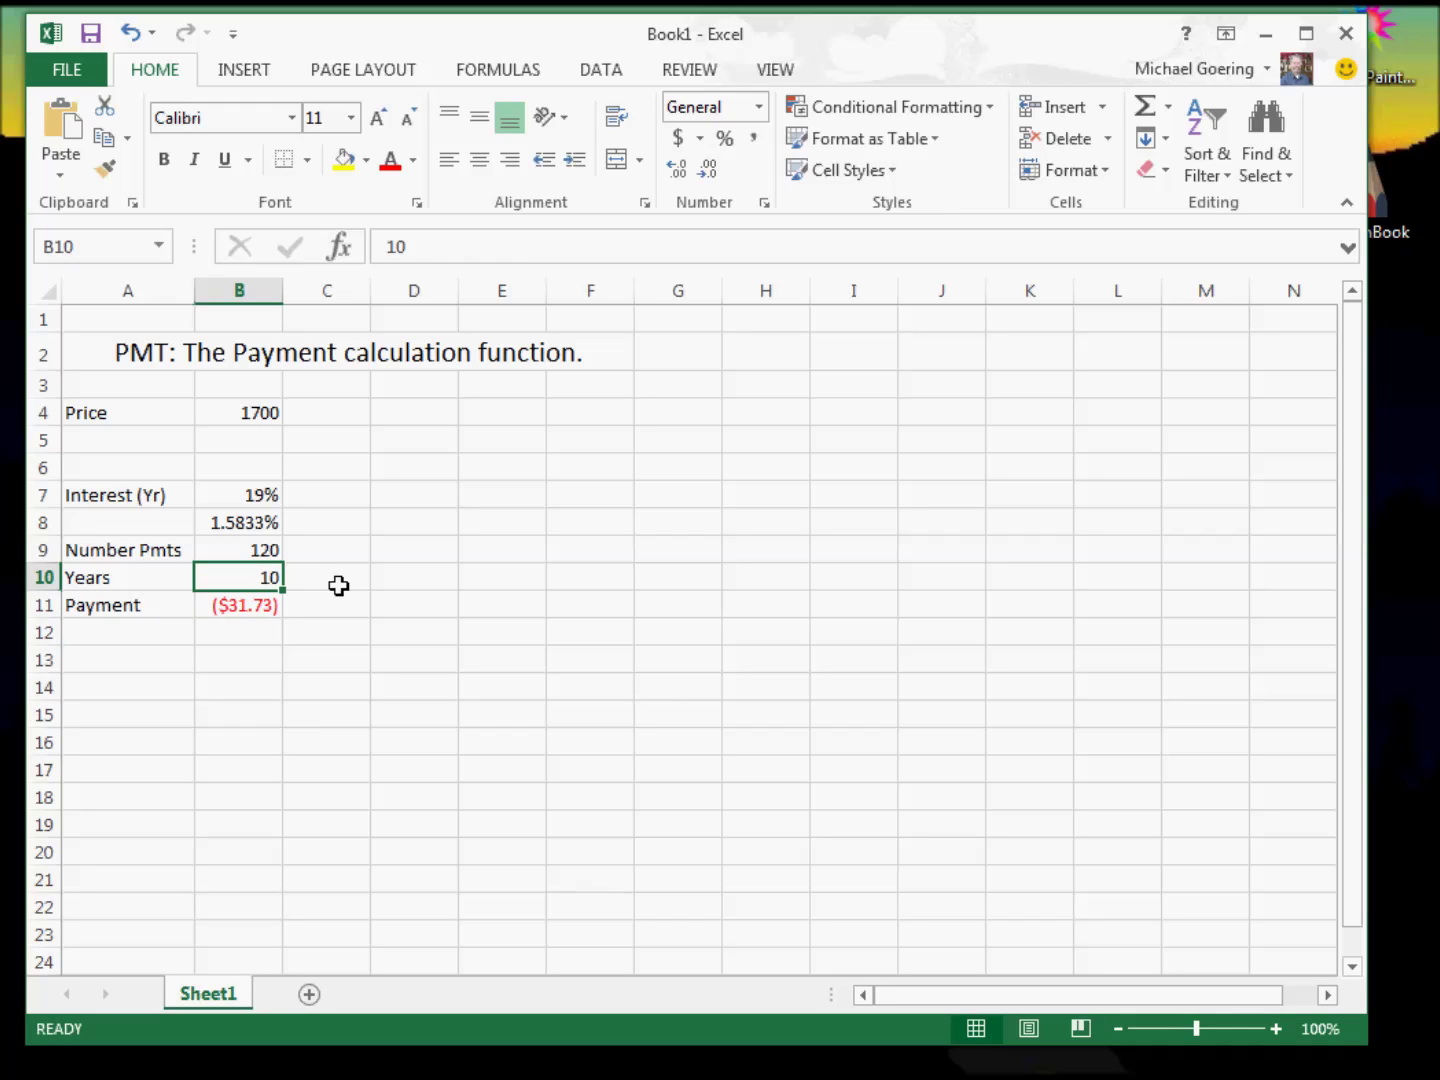
type("15")
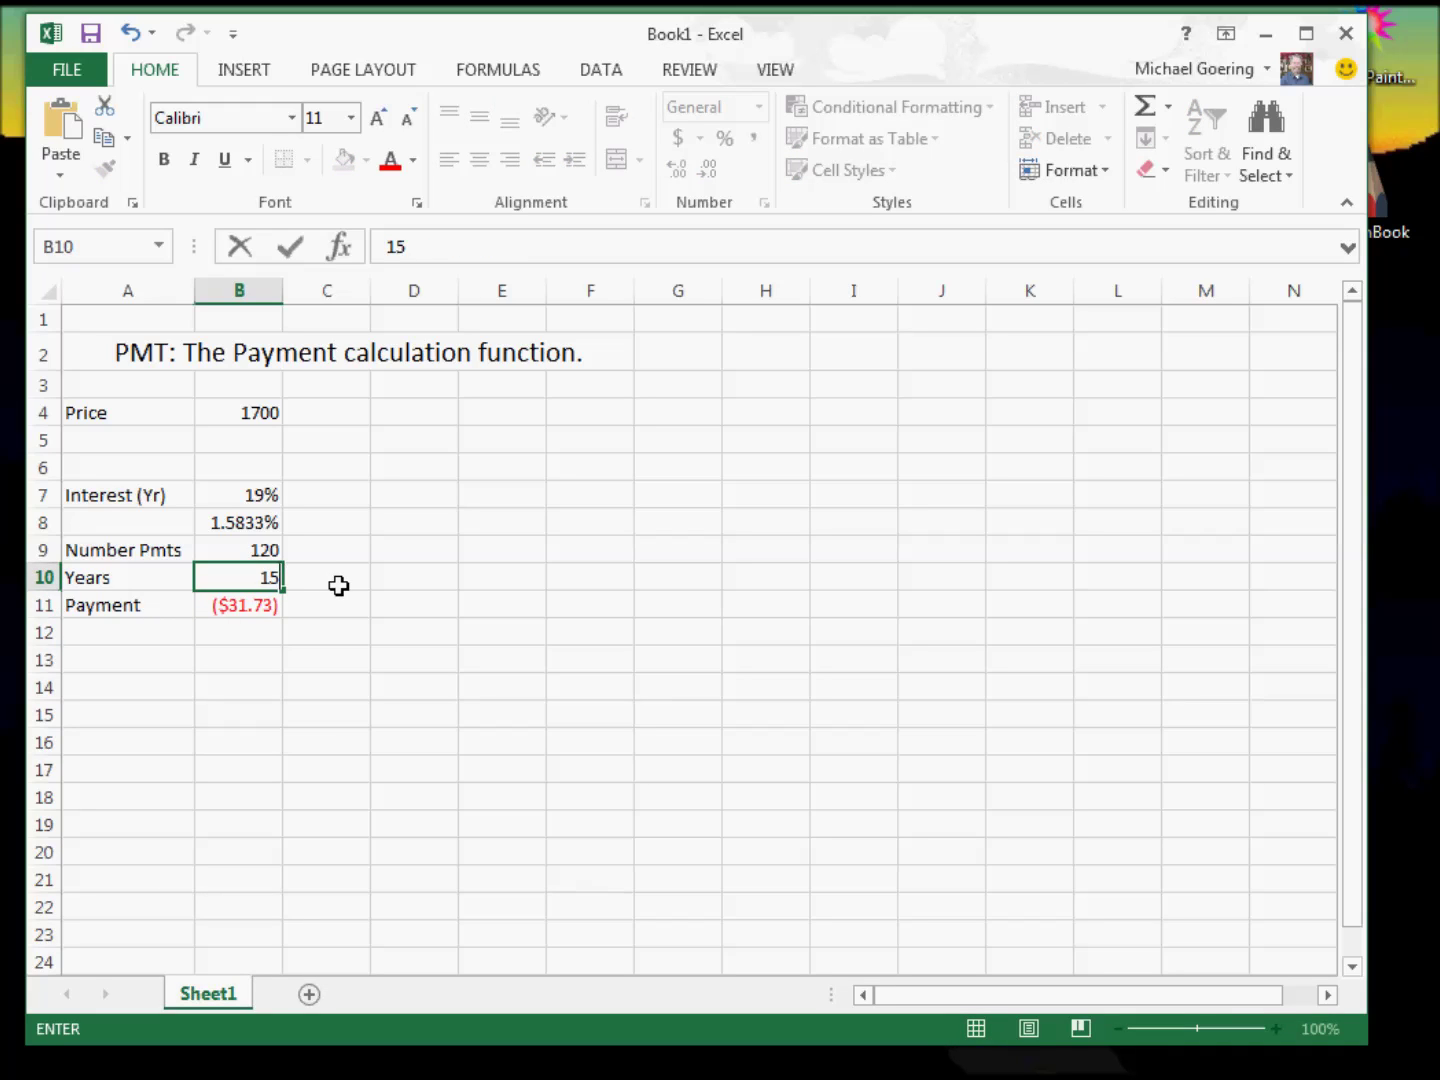
key("Return")
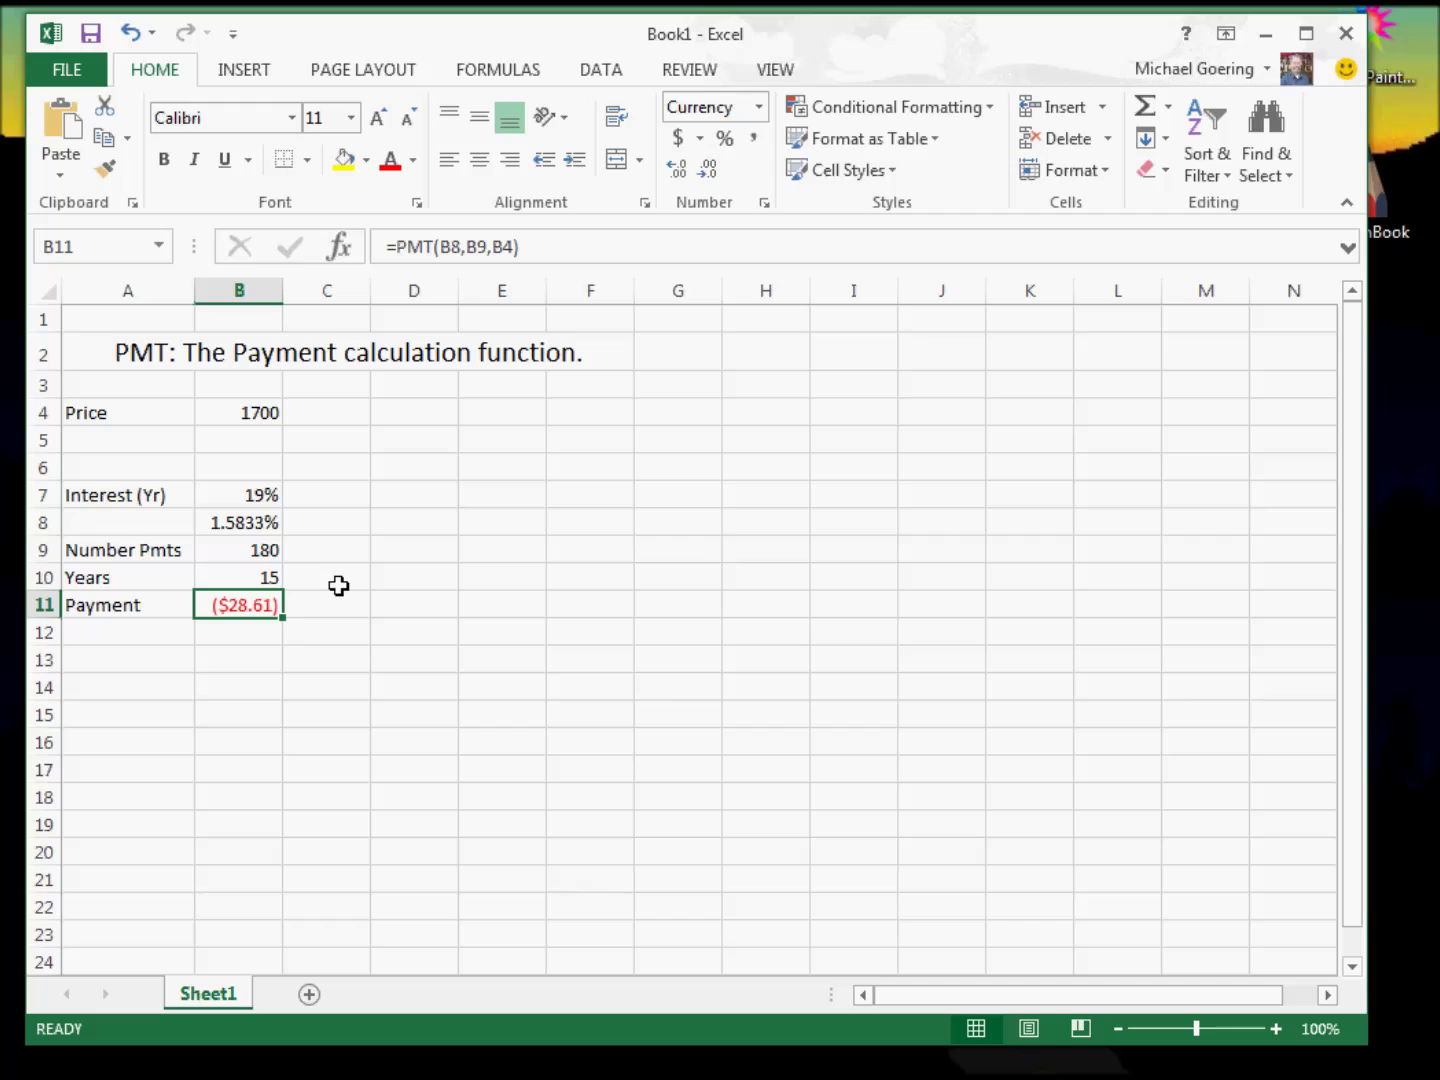
Step: Set the loan term in cell B10 to 12 years
left_click(254, 575)
double_click(259, 577)
type("12")
key("Return")
left_click(232, 633)
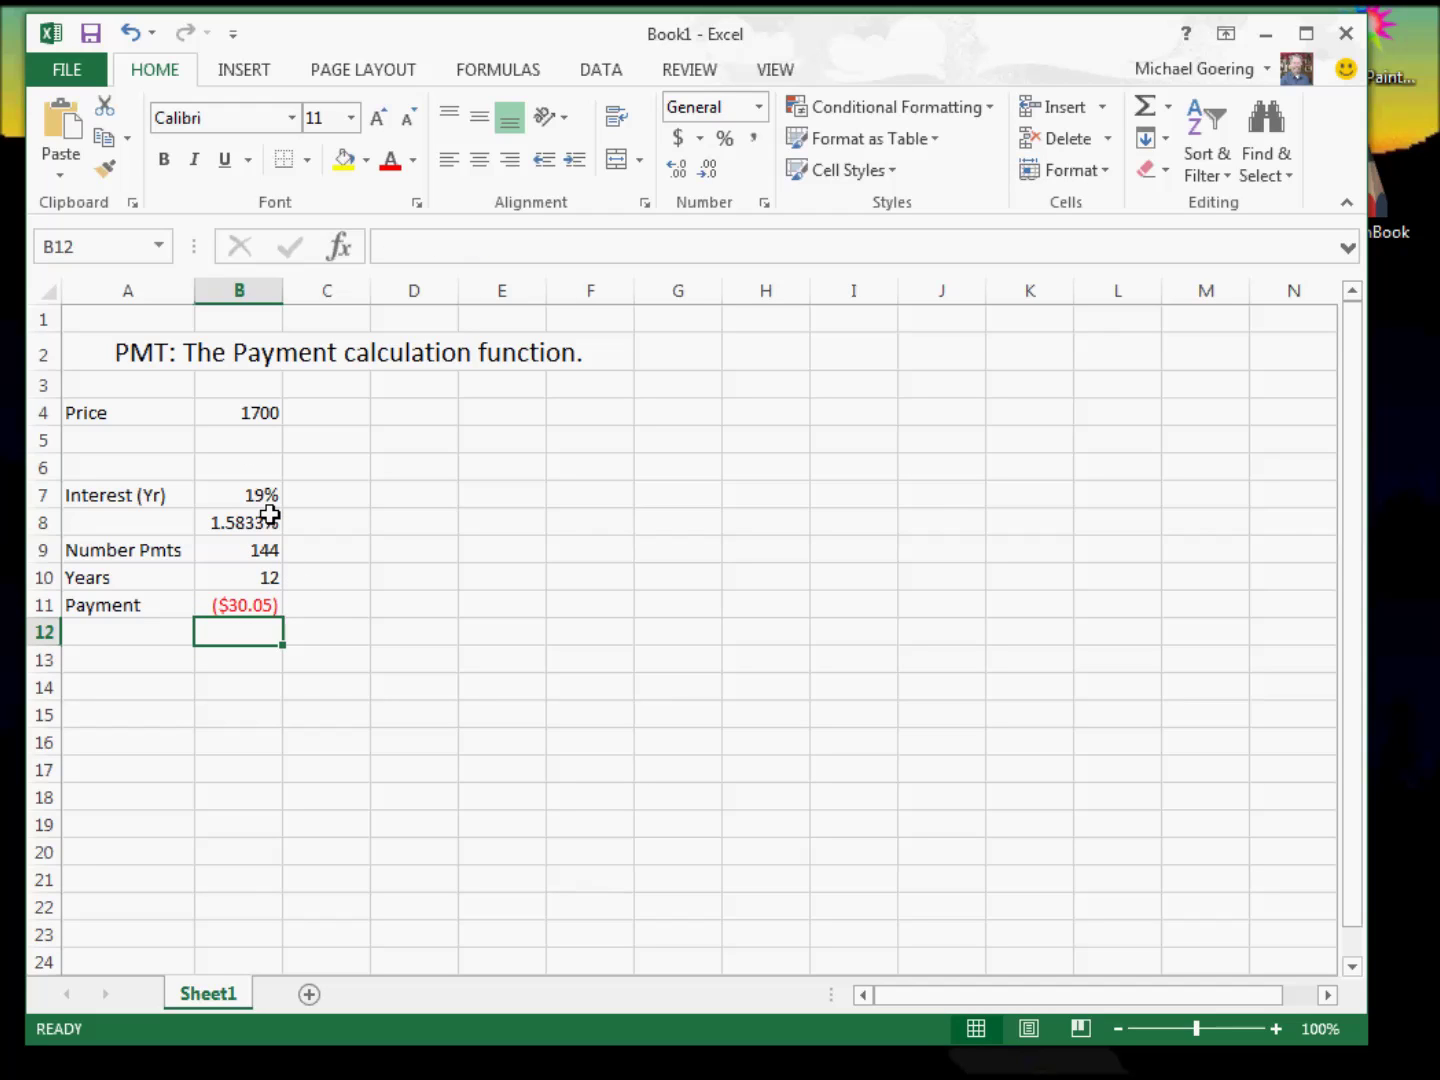
Step: Label cell A12 as "Ttl Payback" and calculate the total repaid in B12 with the formula =B11*B9
double_click(167, 636)
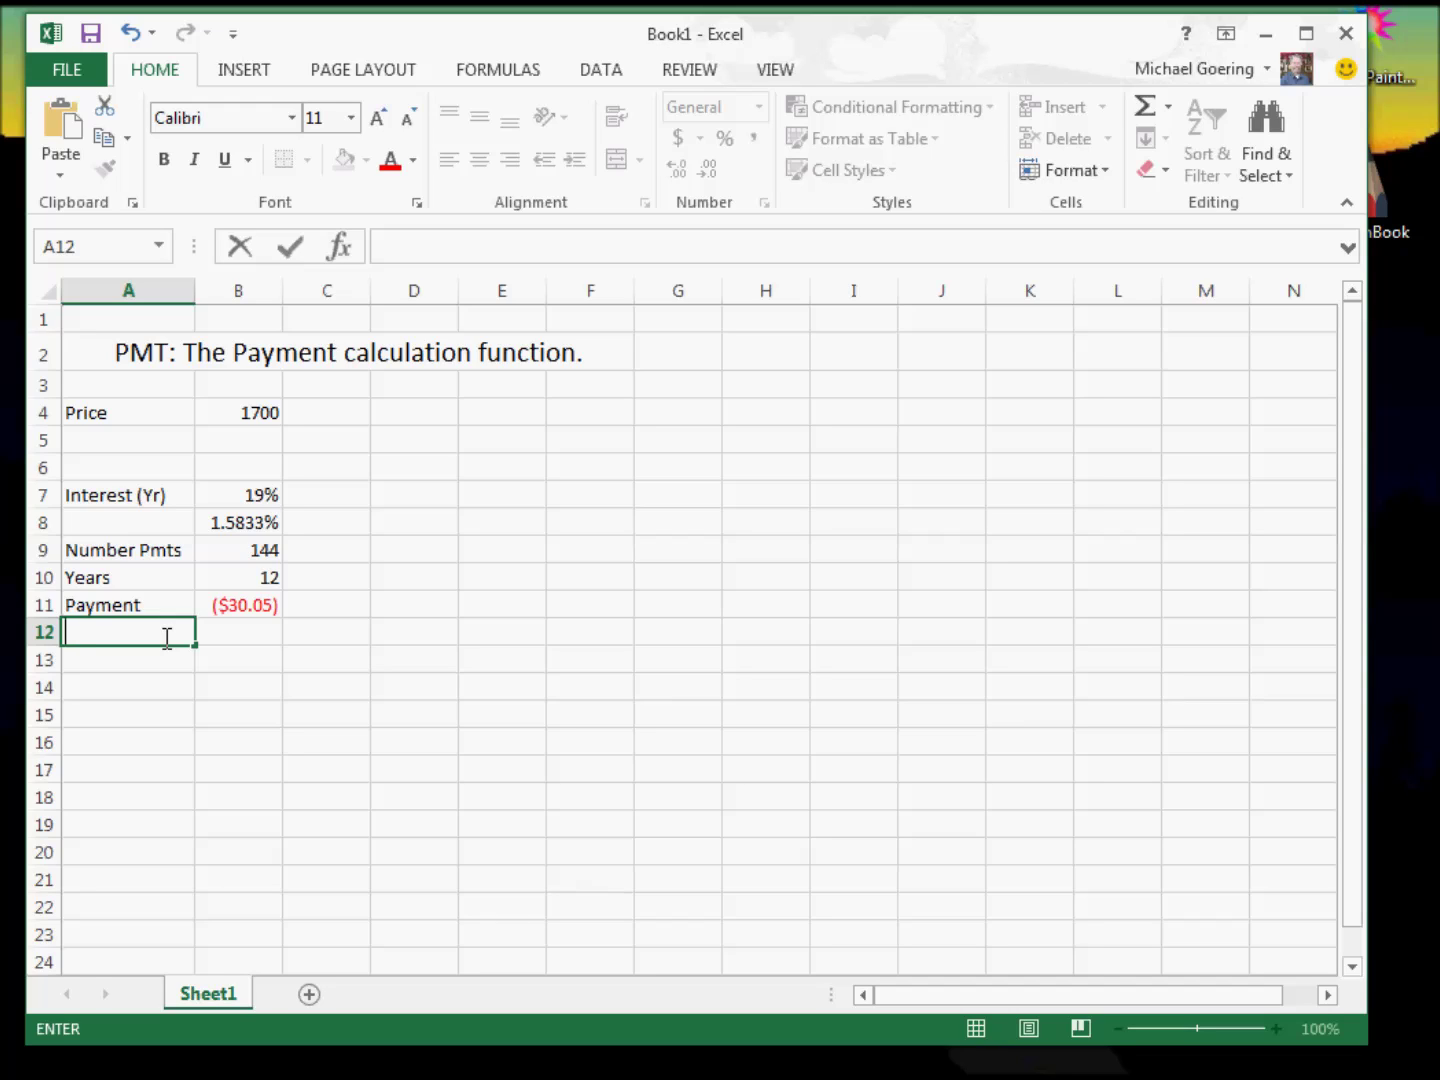
type("Ttl Payback")
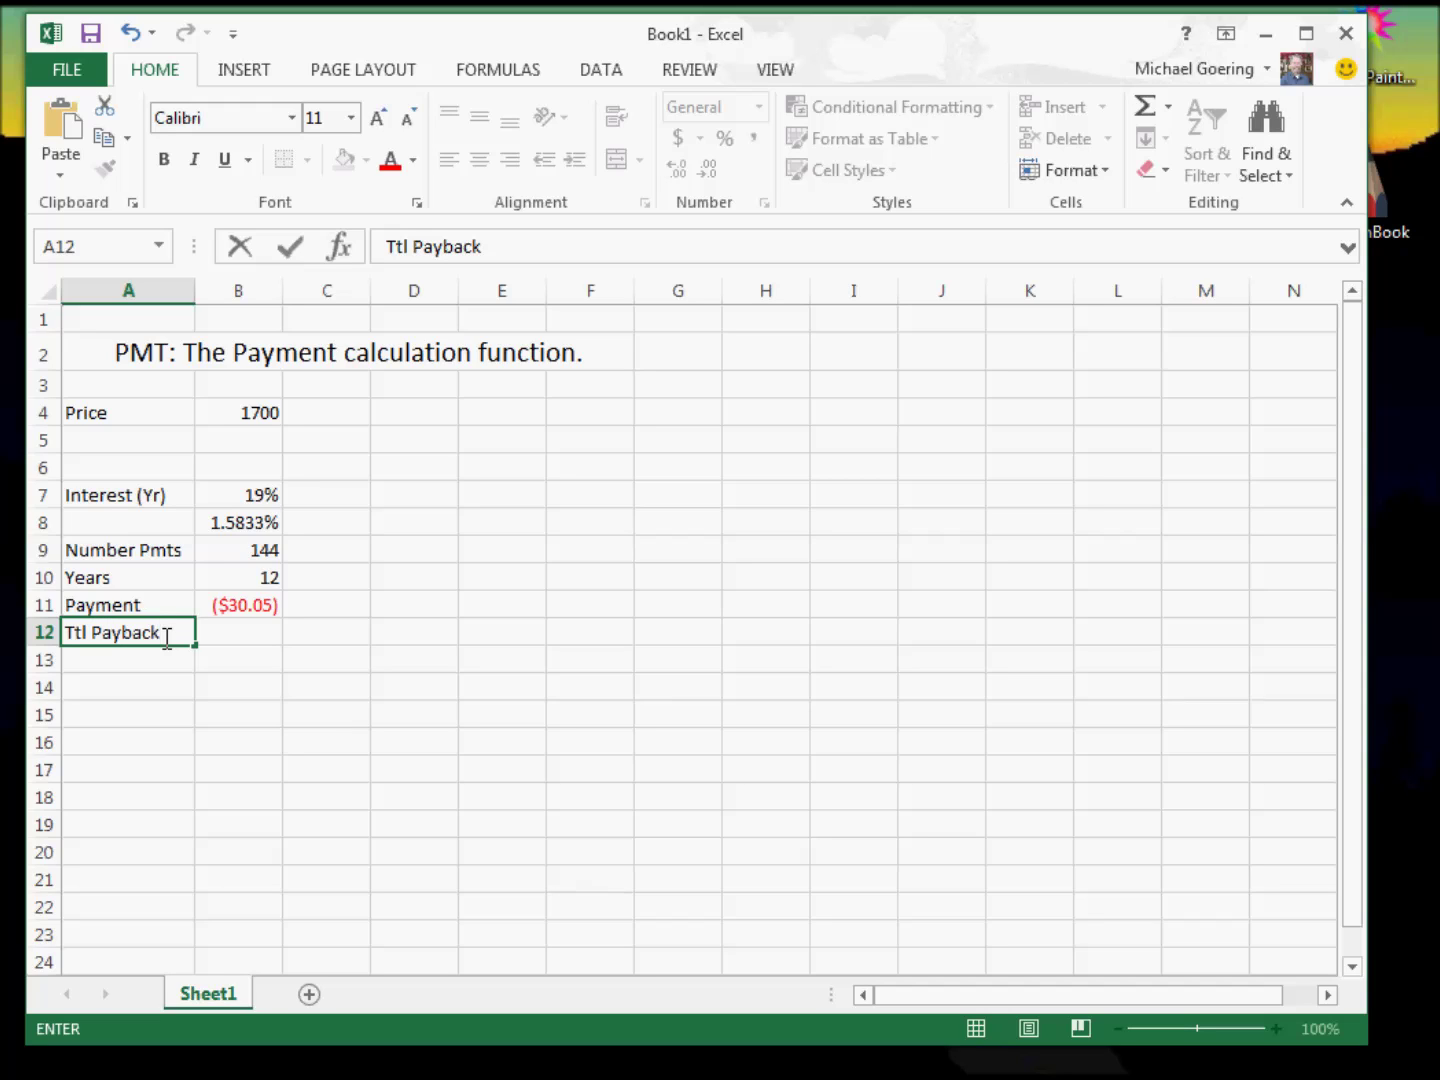
left_click(235, 637)
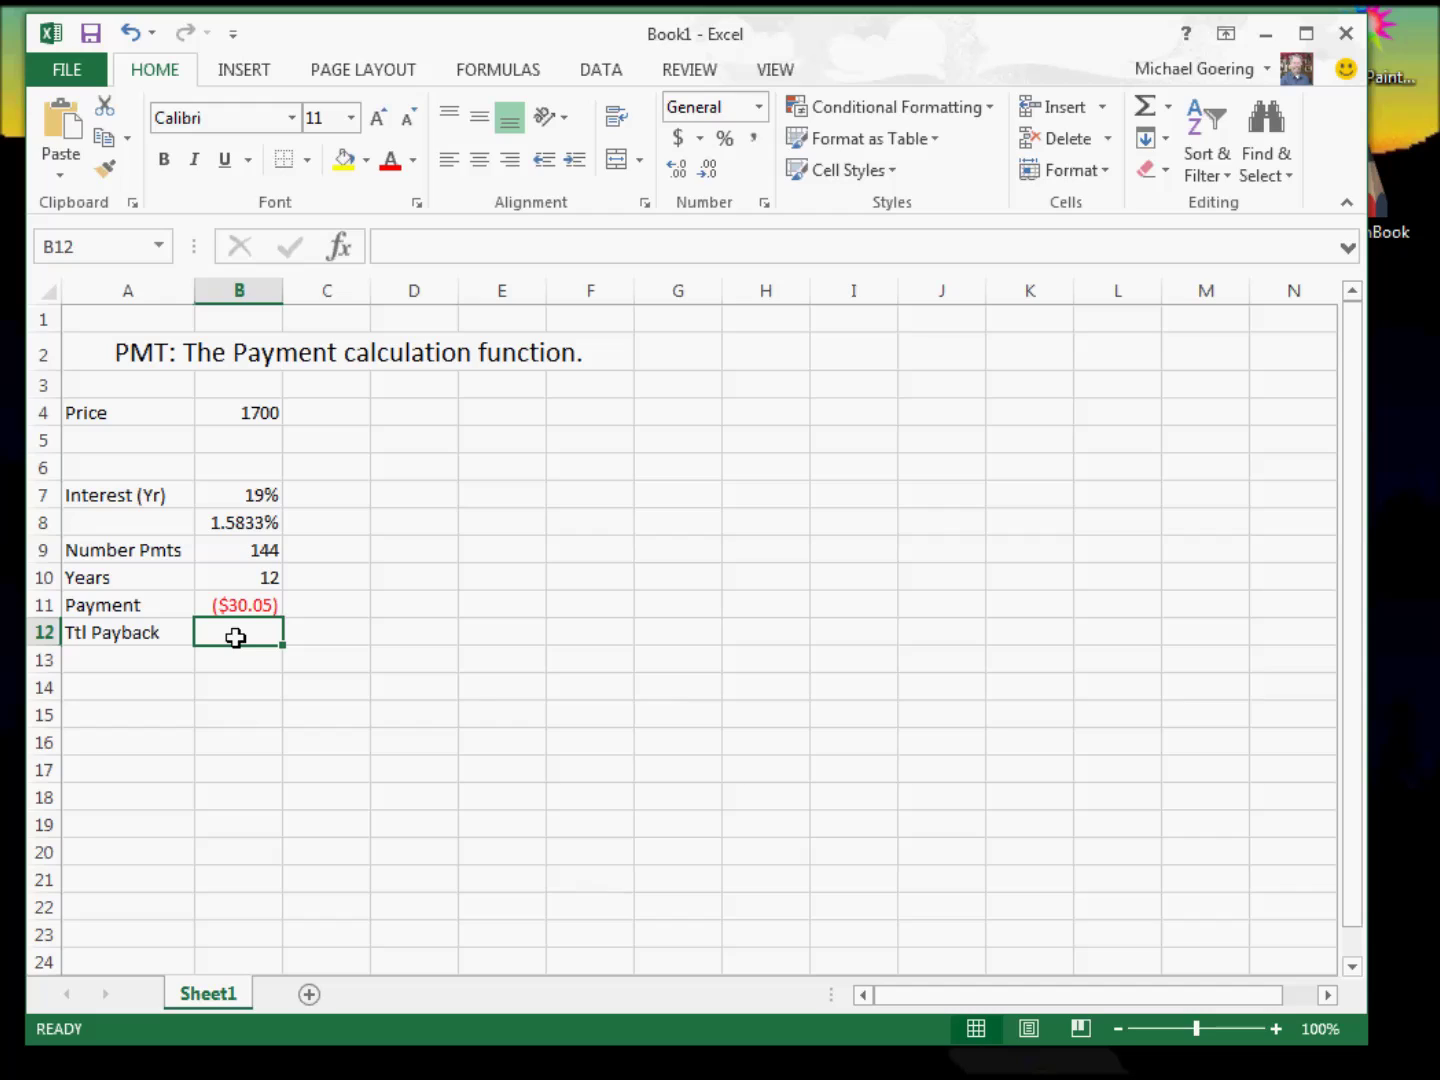
type("=")
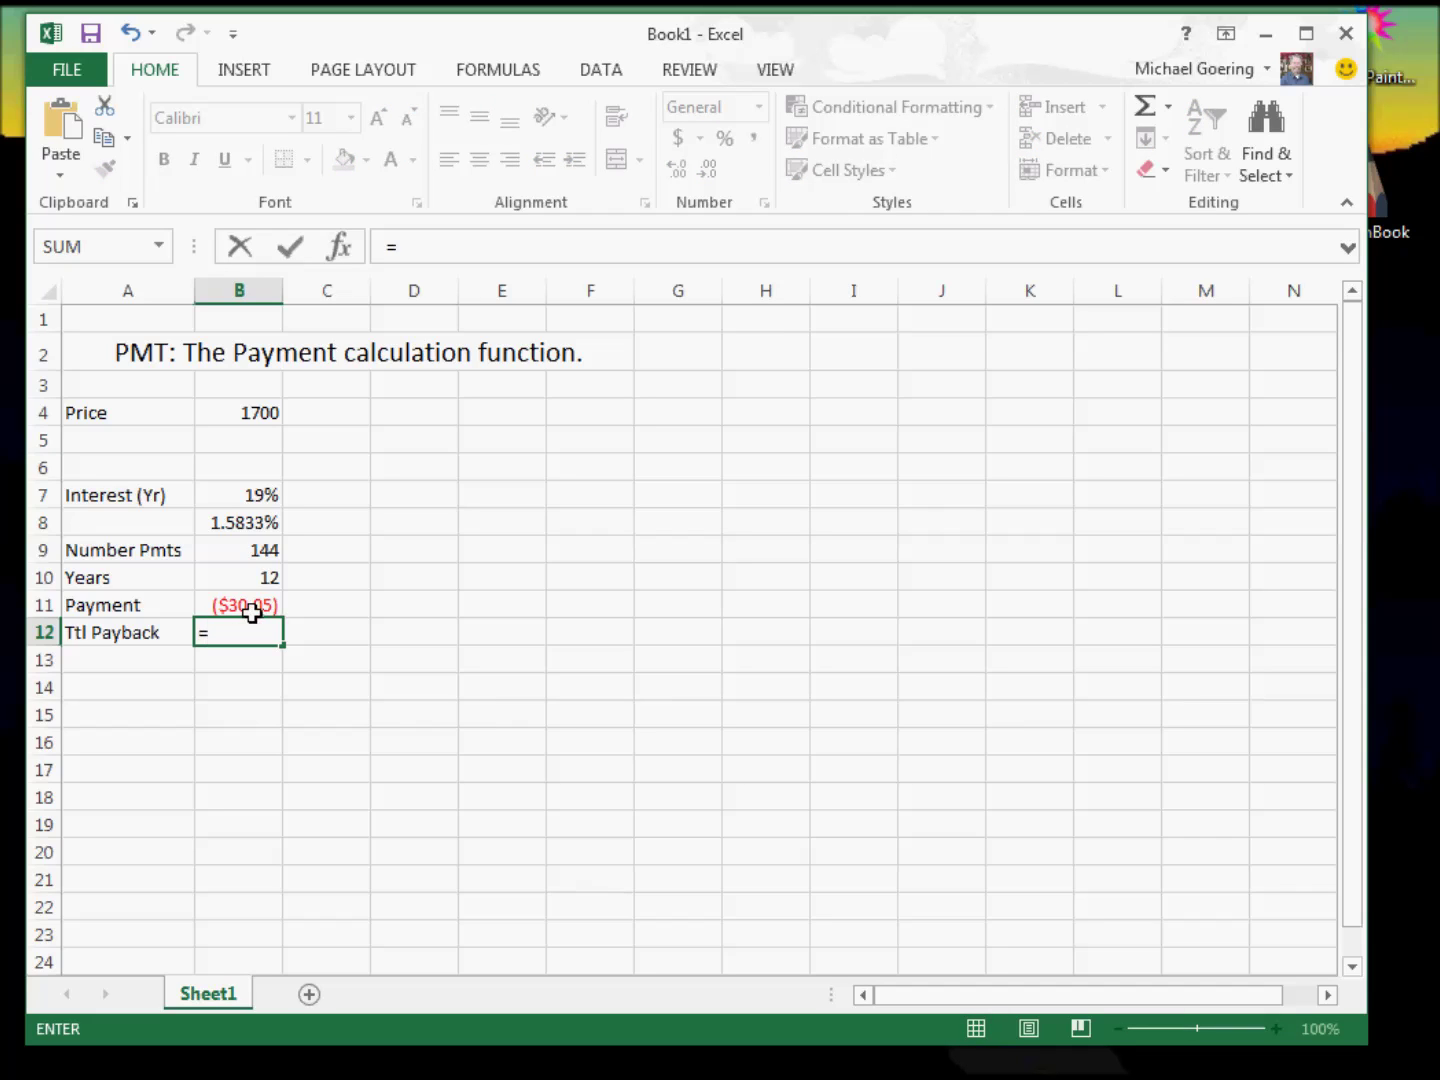
left_click(251, 610)
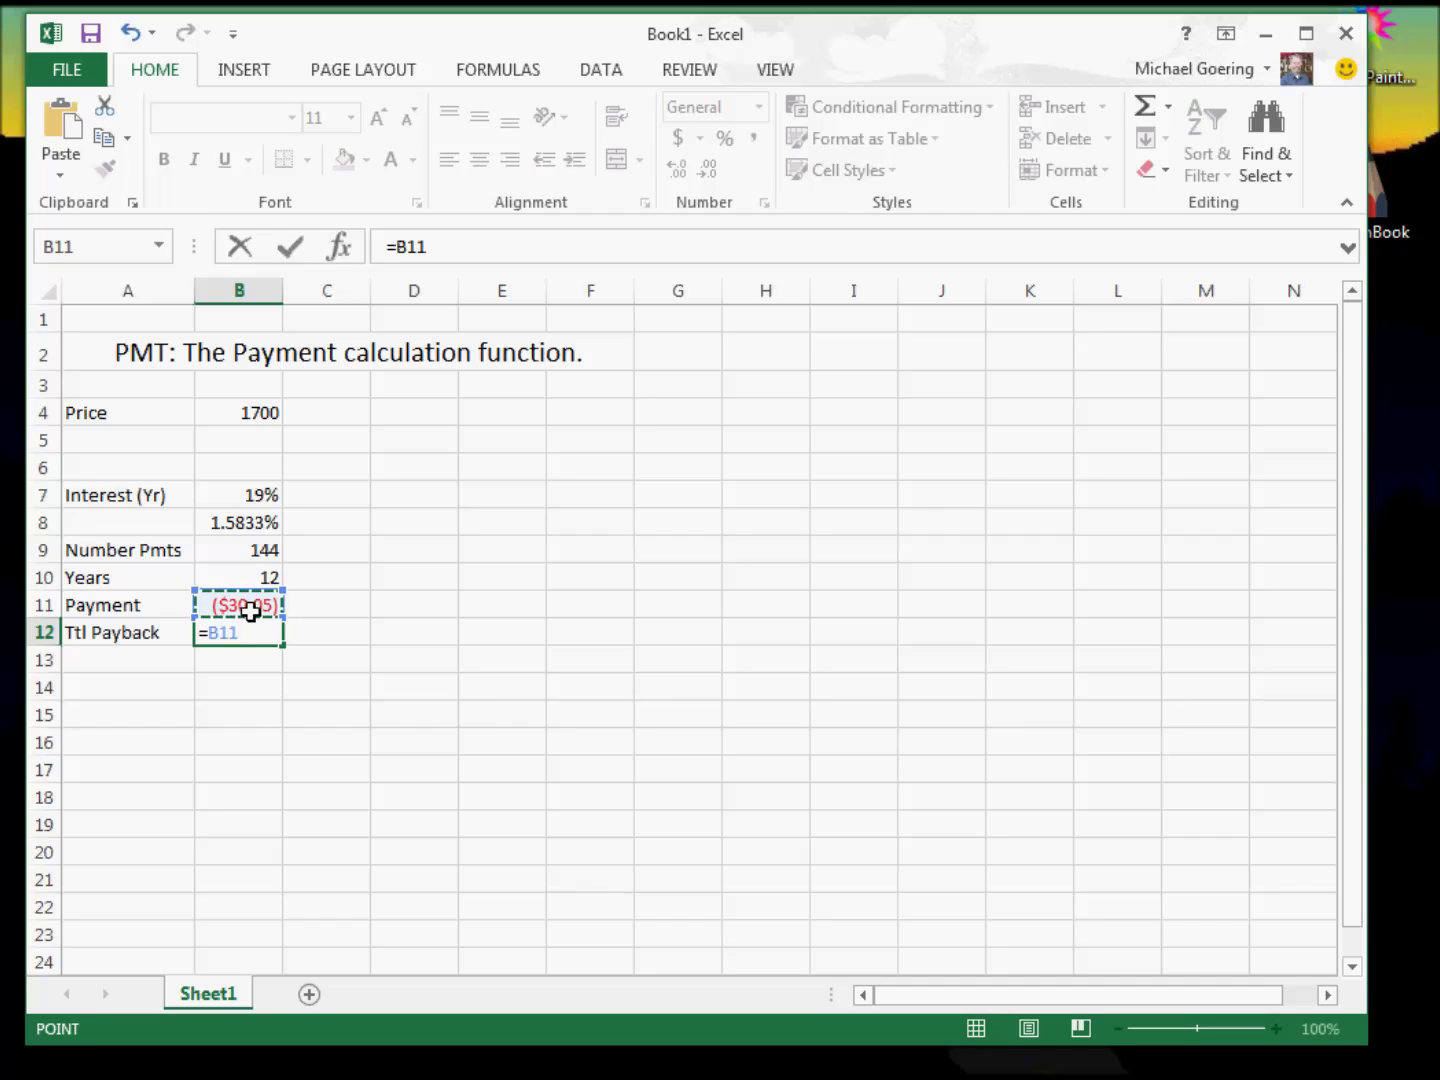
type("*")
left_click(233, 551)
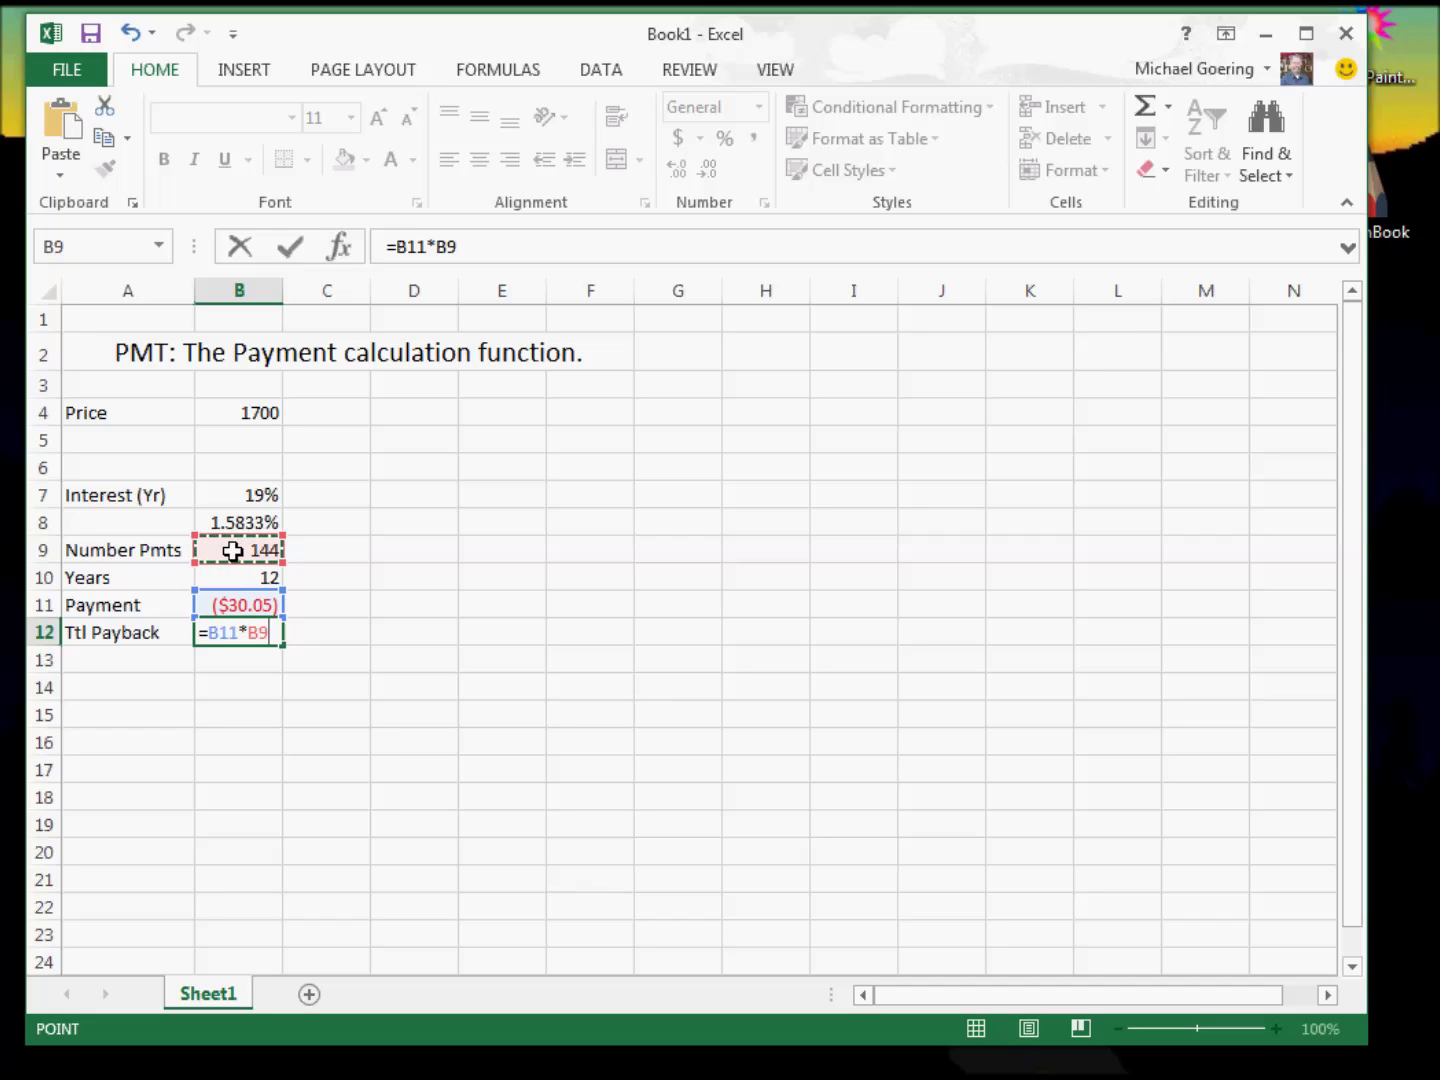
key("Return")
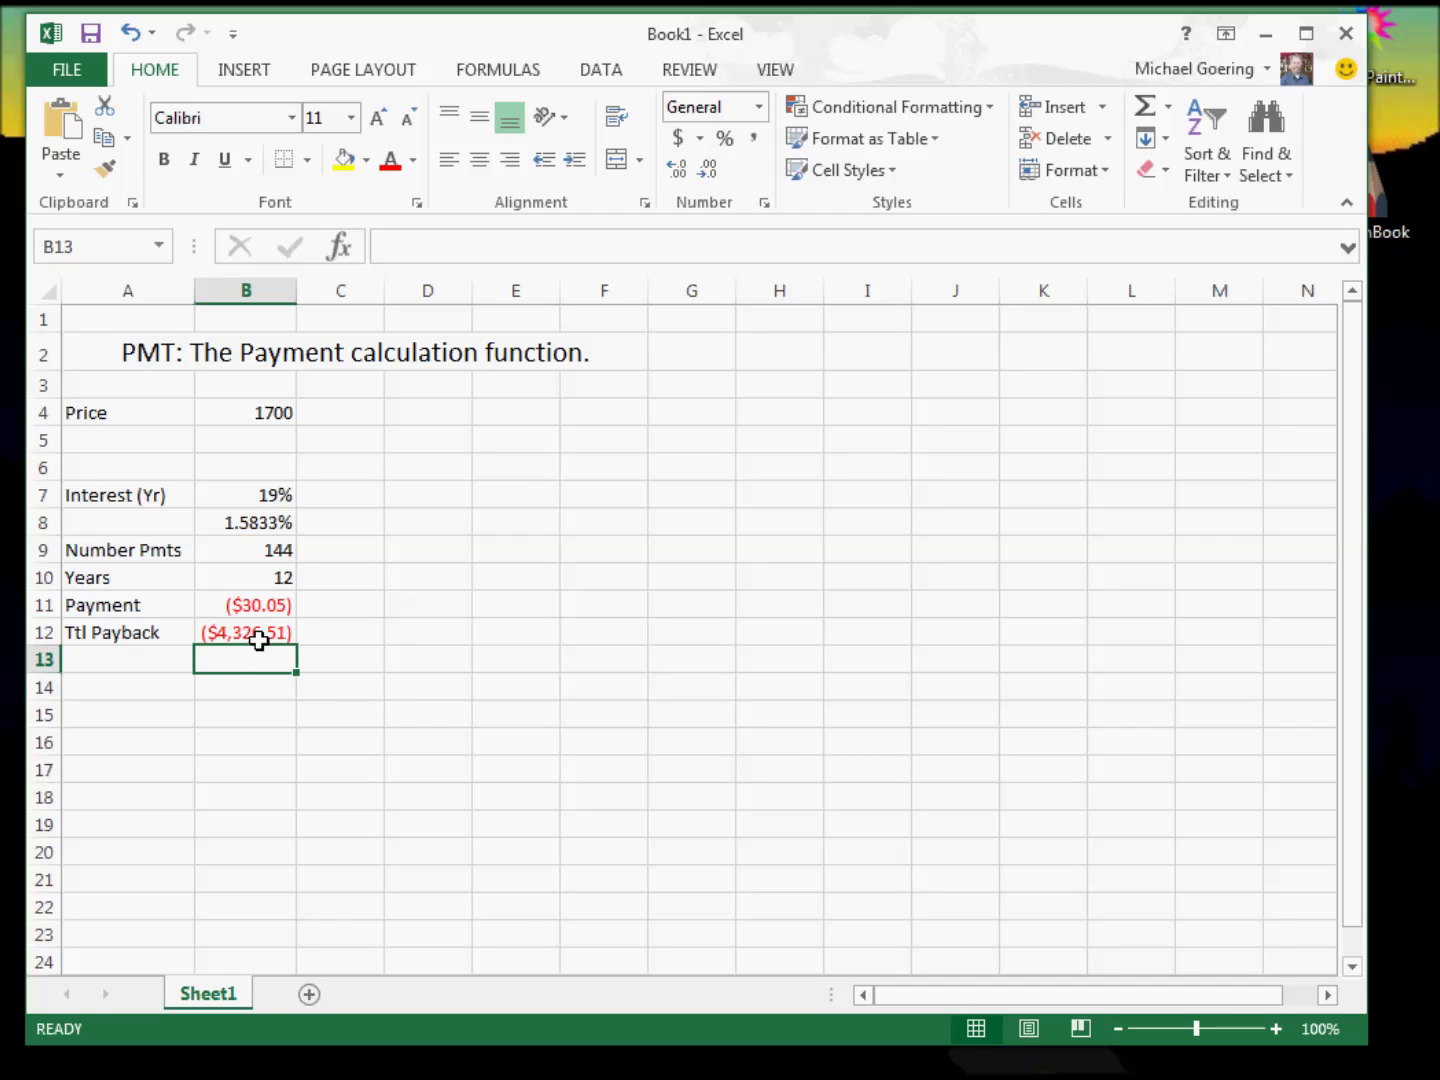
Step: Label cell A13 as "Total Cost Loan" below the Ttl Payback label
left_click(259, 414)
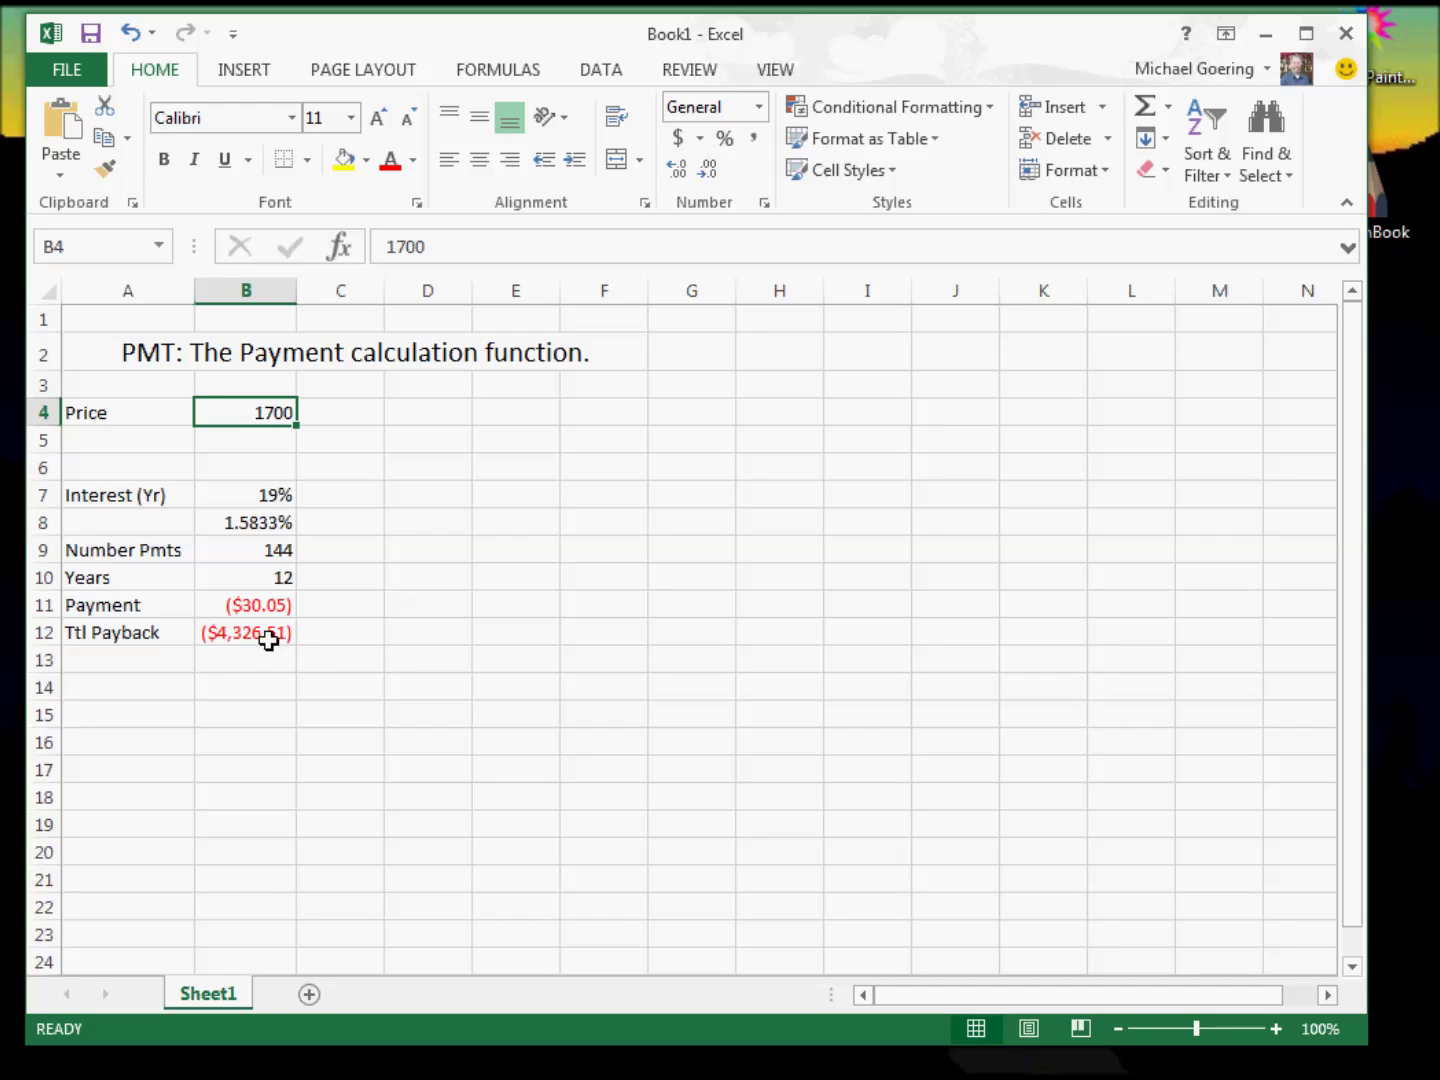
left_click(171, 656)
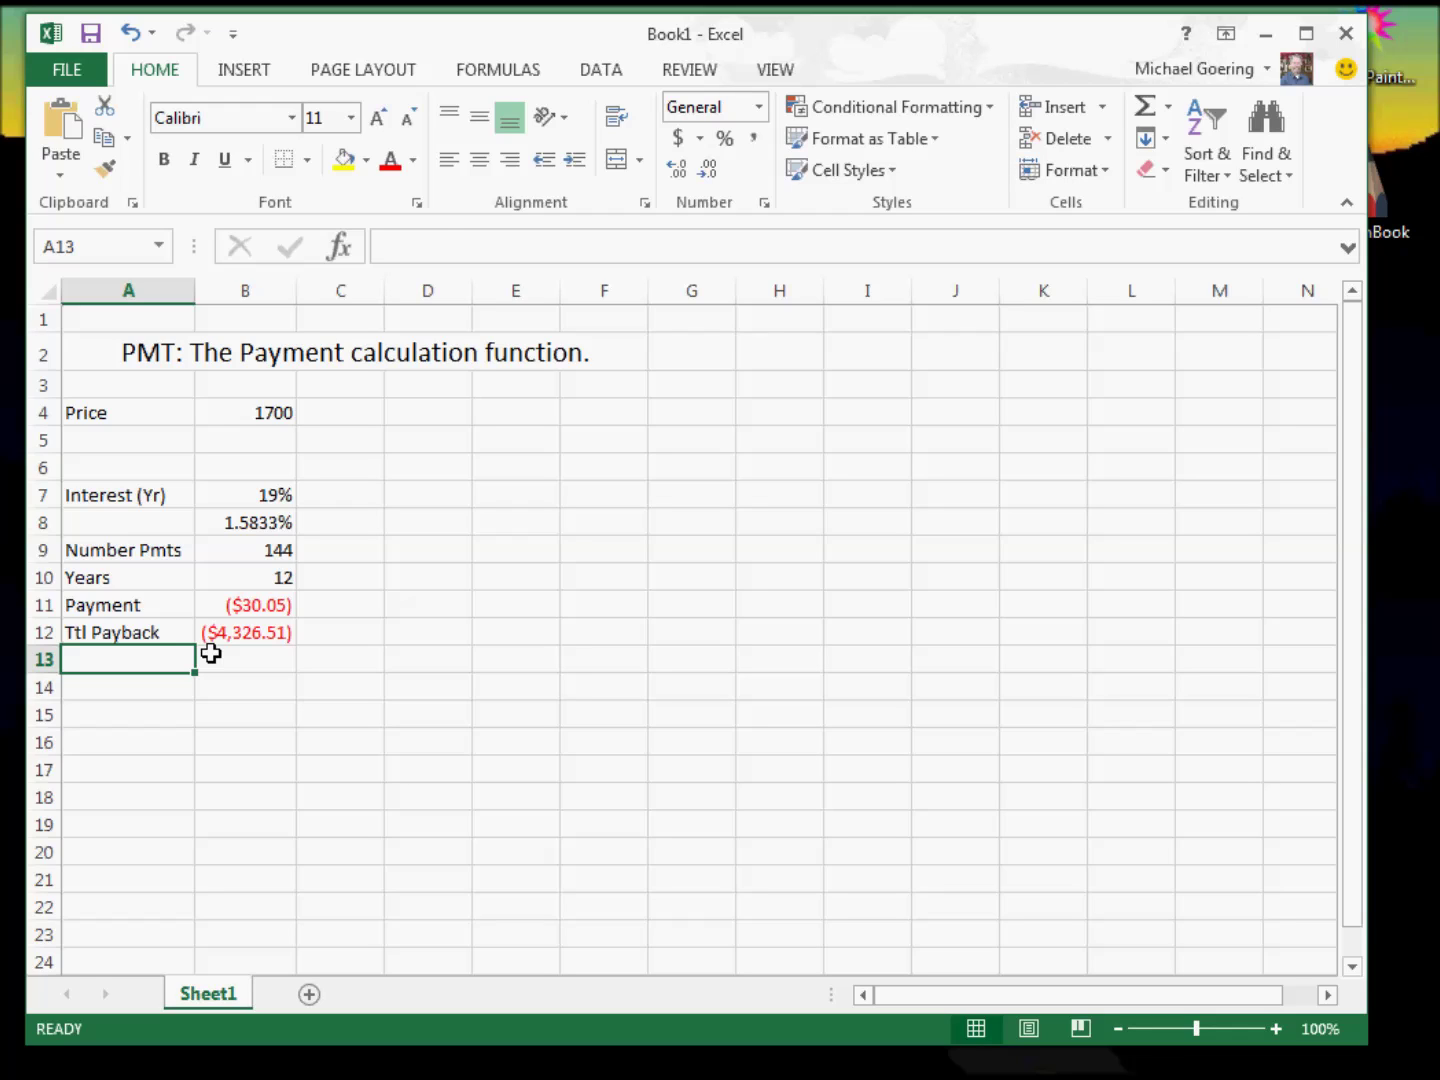
type("Total Cost")
type("Loan")
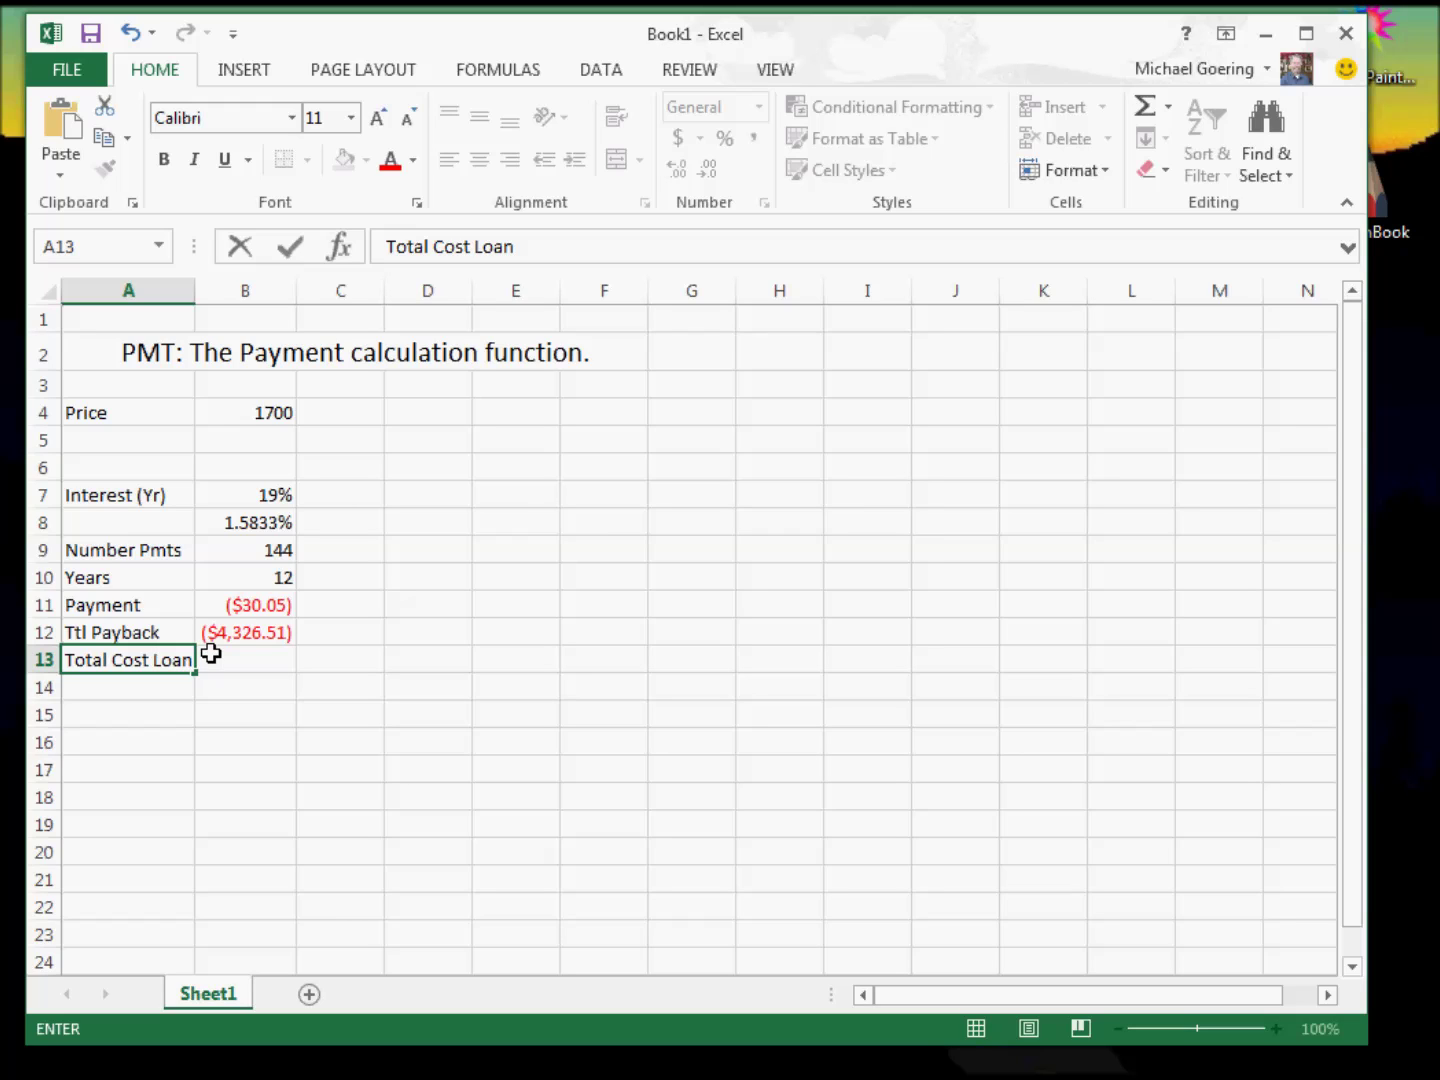
Step: Calculate the loan's total cost in cell B13 by adding price and total payback with the formula =B4+B12
left_click(224, 662)
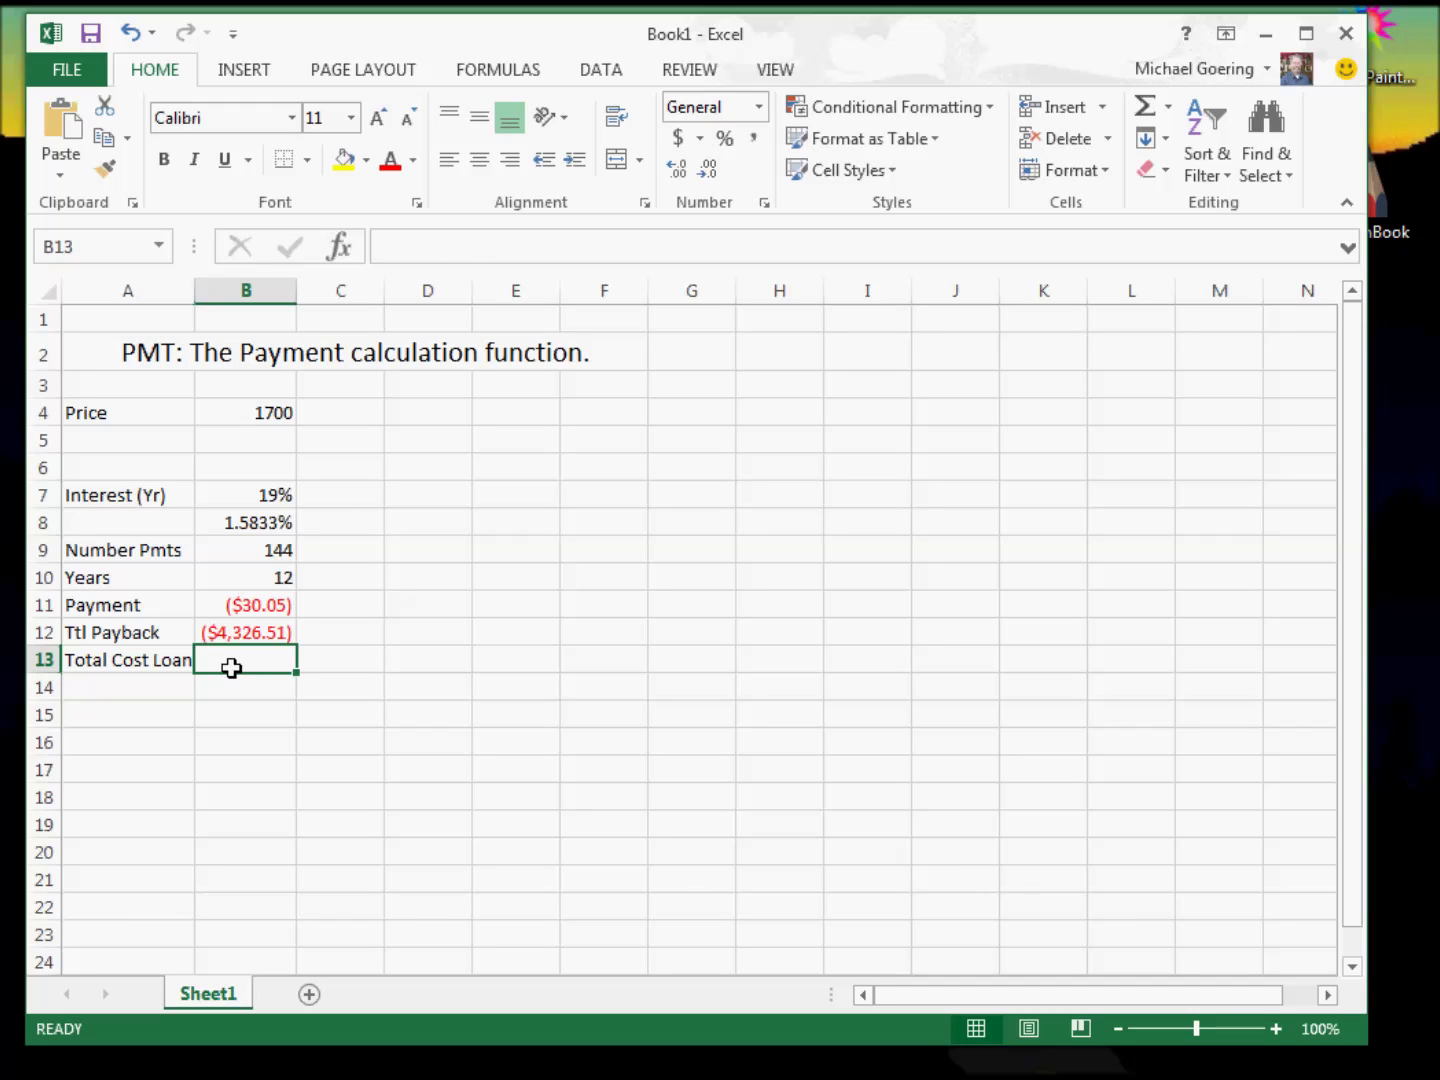
type("=")
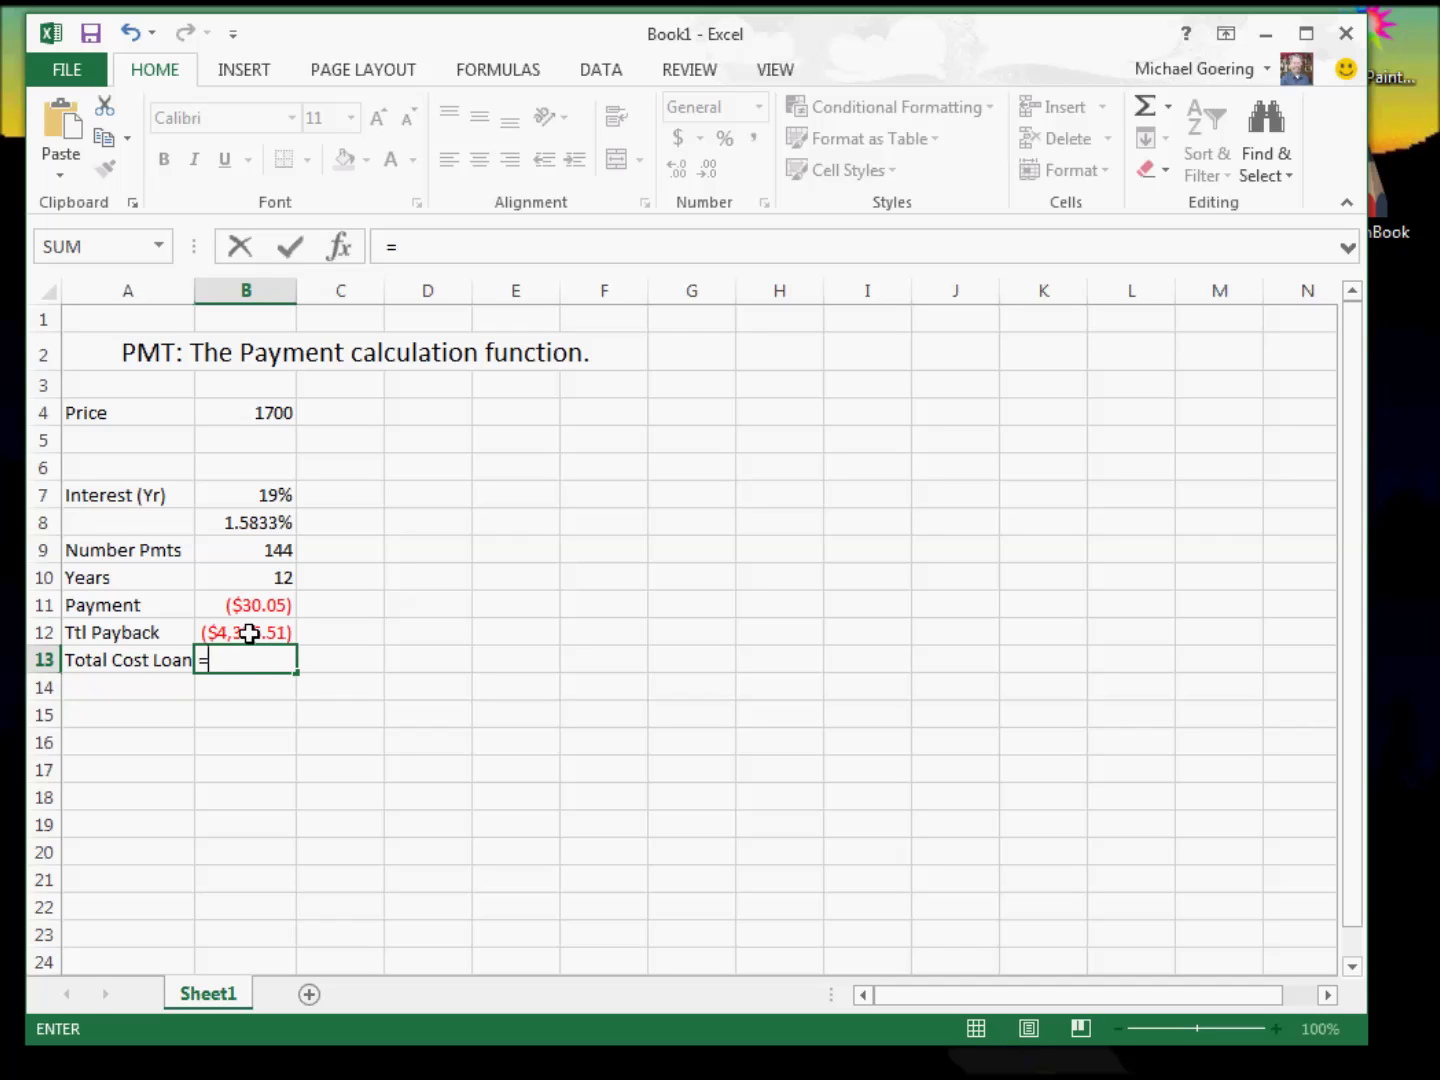
left_click(280, 424)
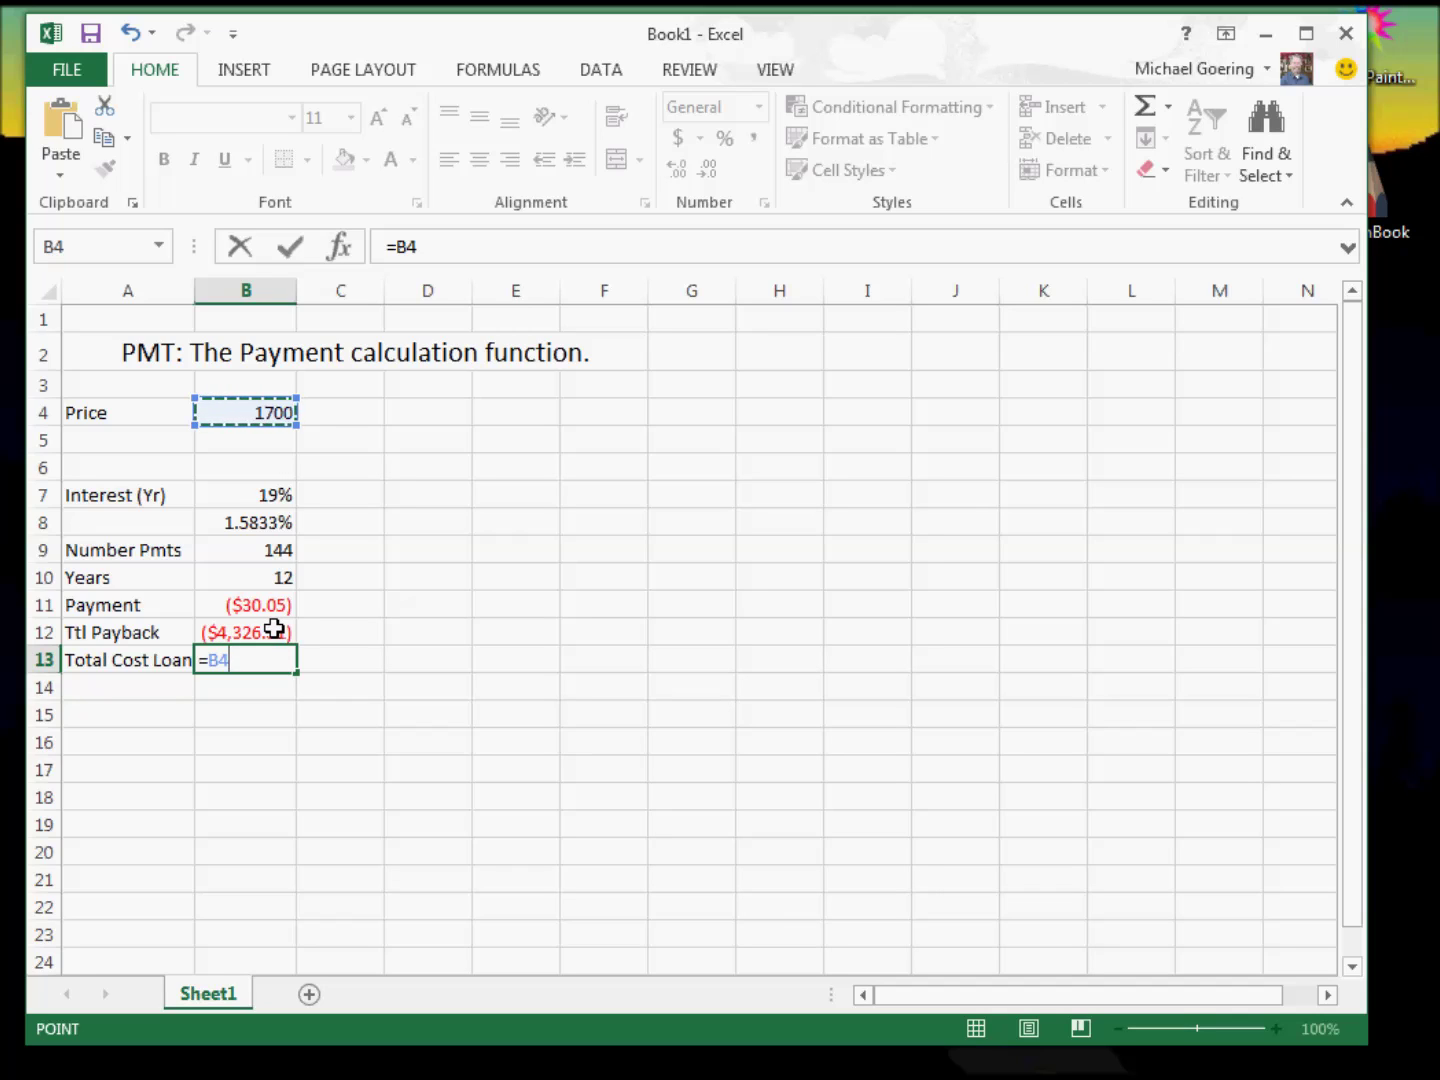
type("+")
left_click(274, 628)
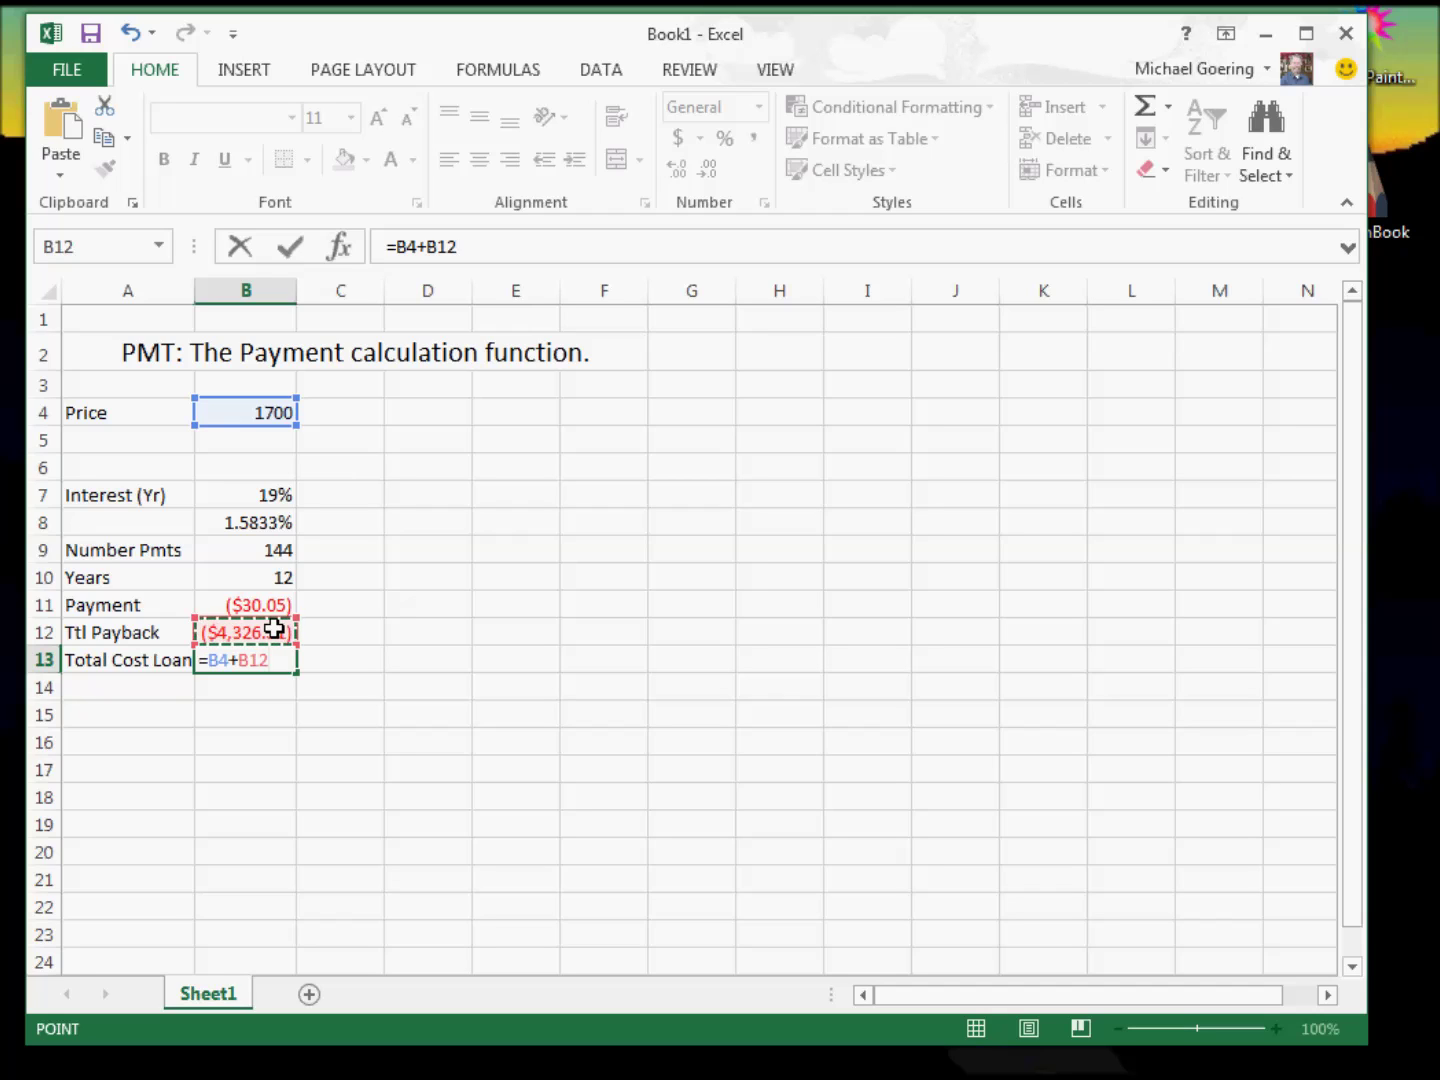
key("Return")
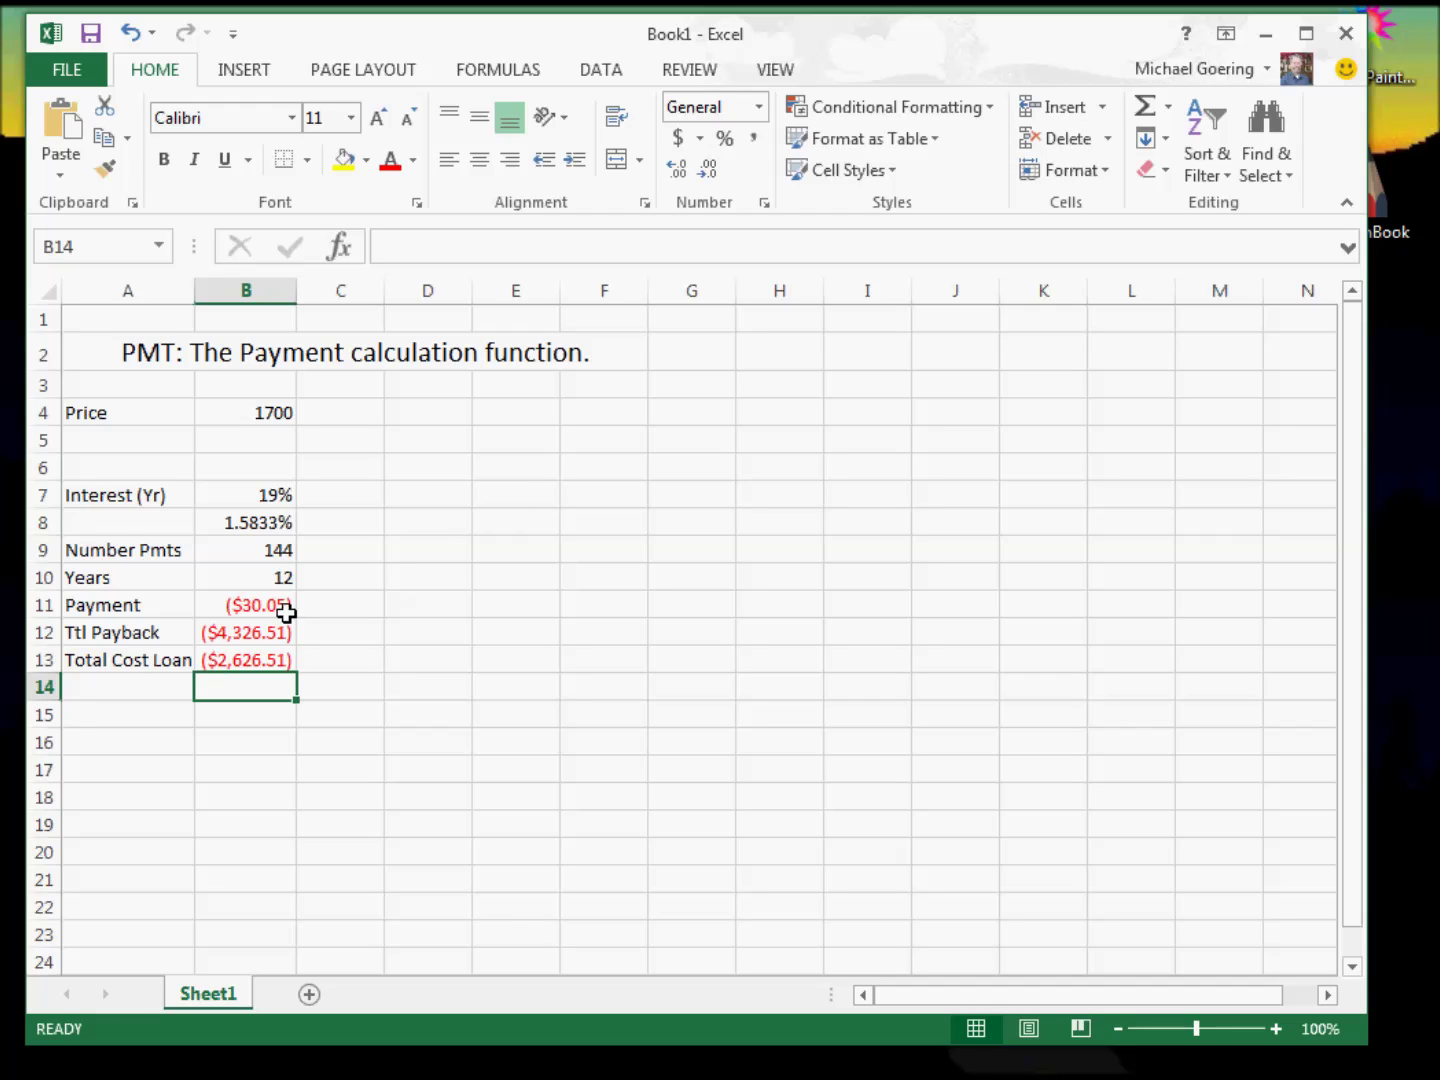
Step: Label cell A5 as "Down Pmt" and enter a down payment of 700 in cell B5
left_click(119, 439)
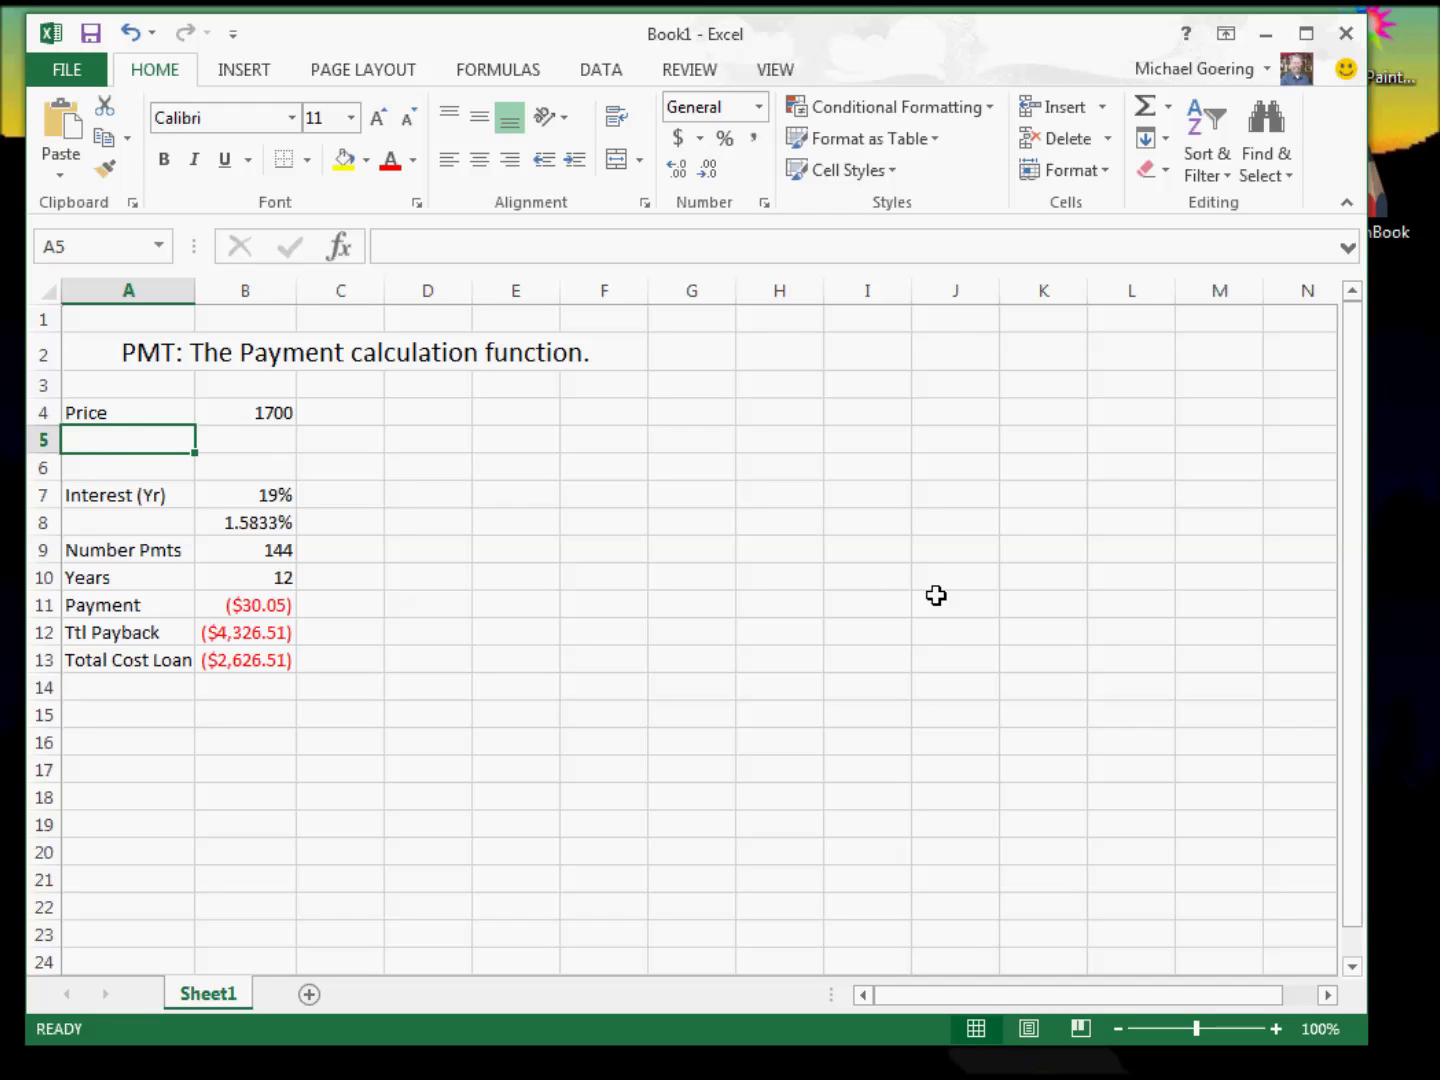
type("Down P")
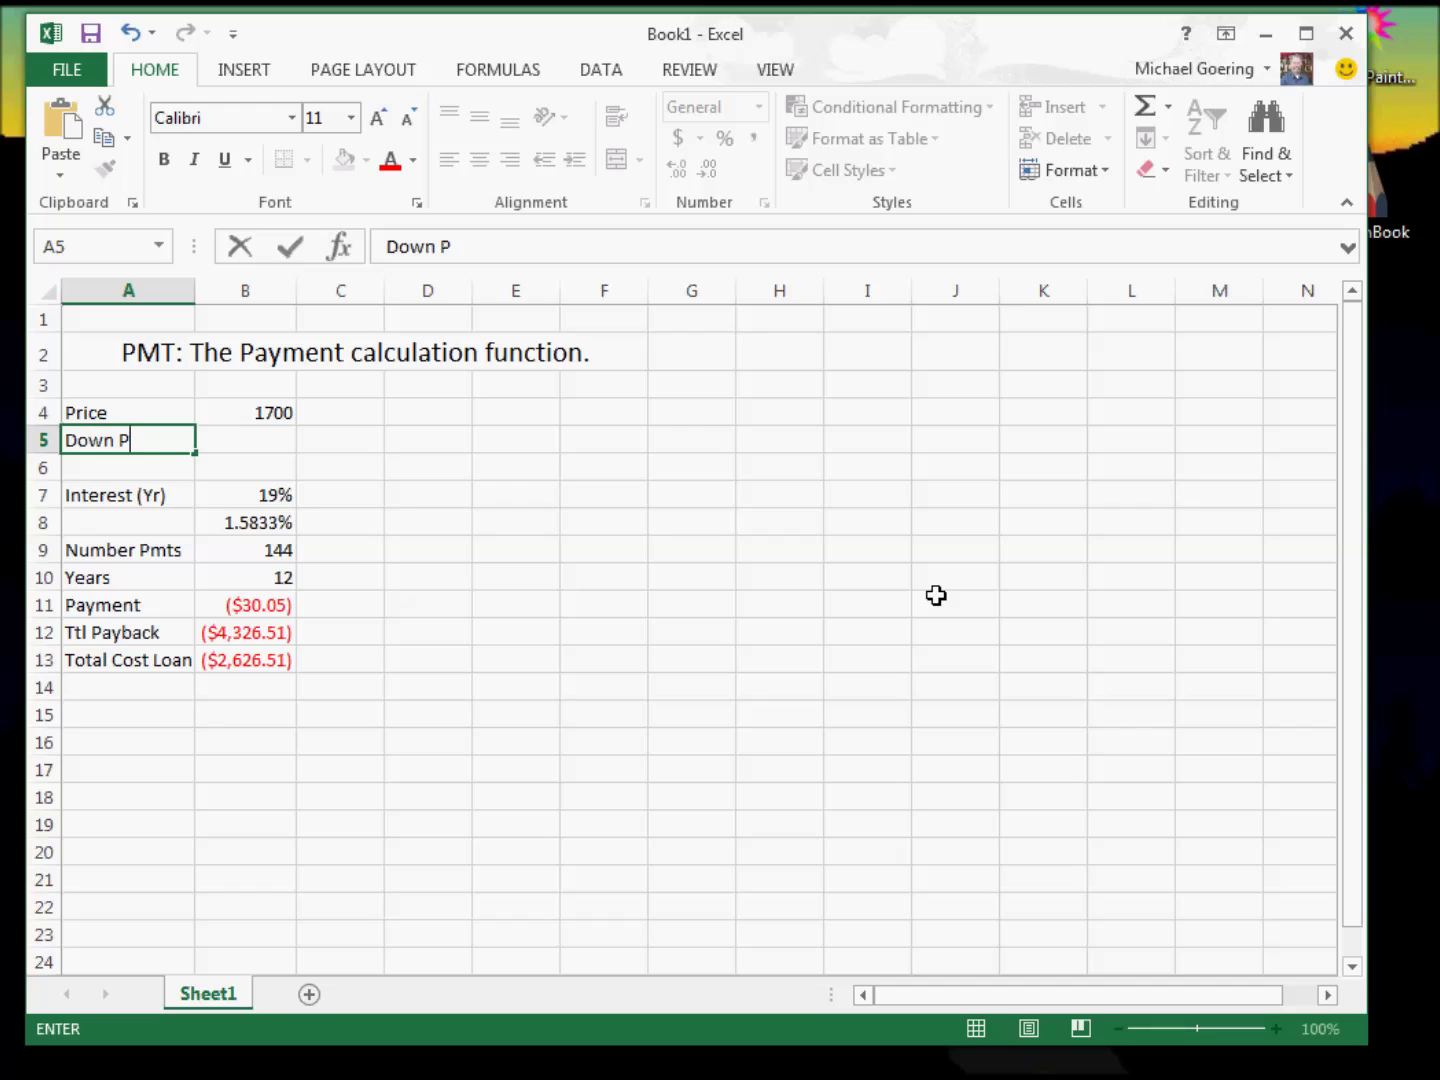
type("mt")
left_click(272, 434)
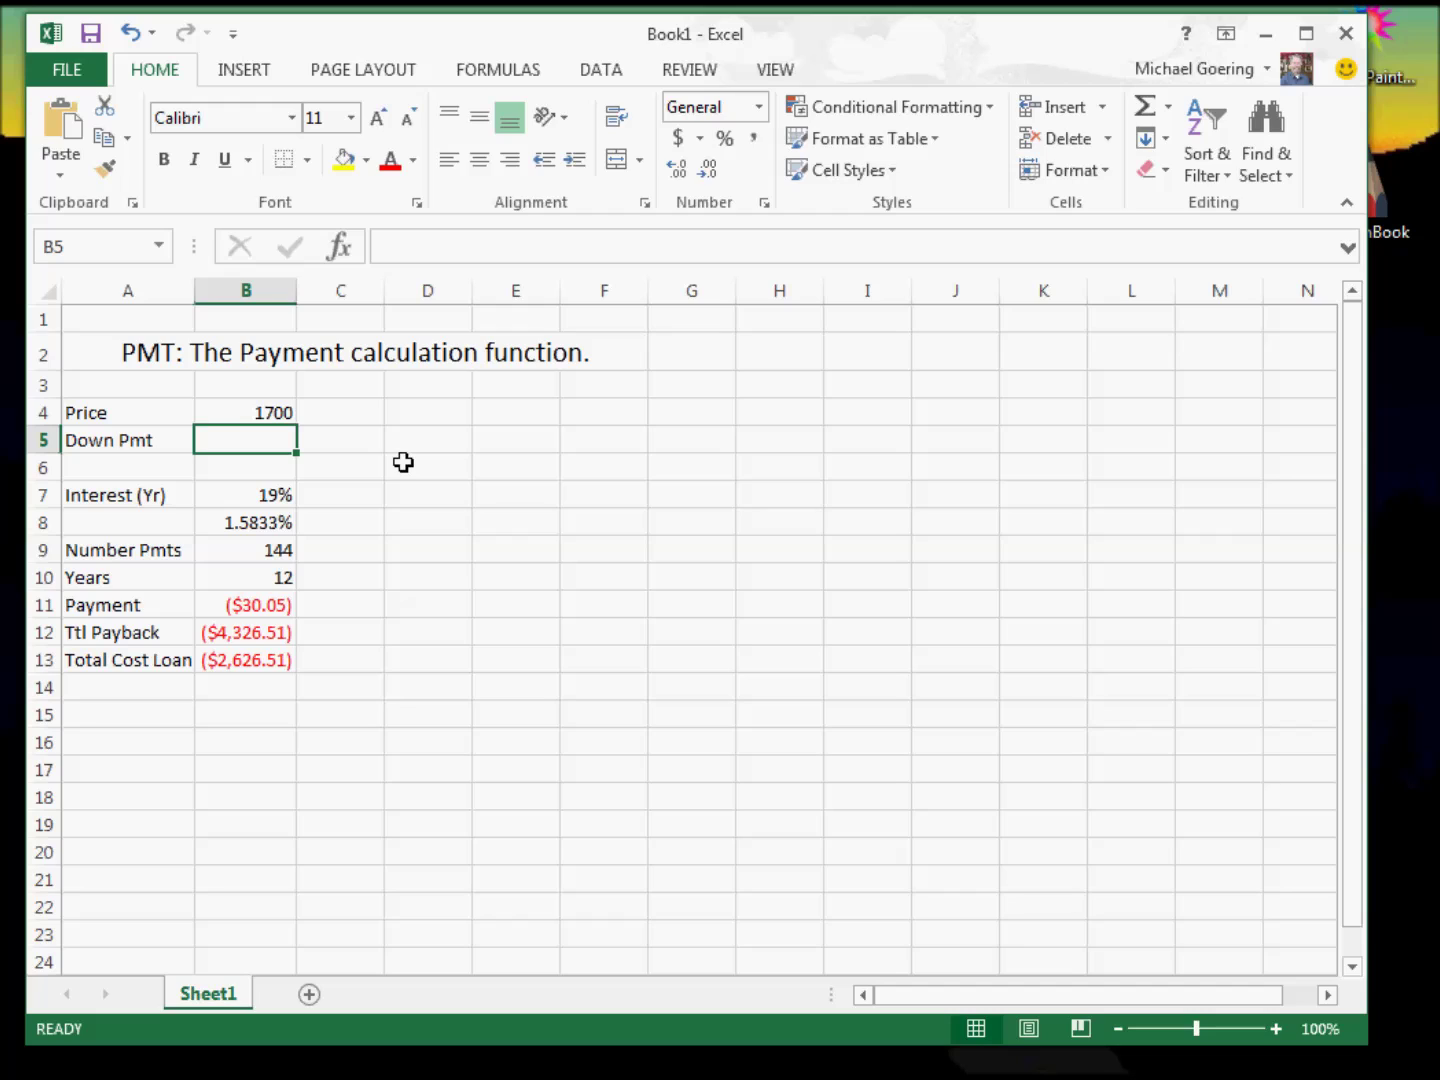
type("700")
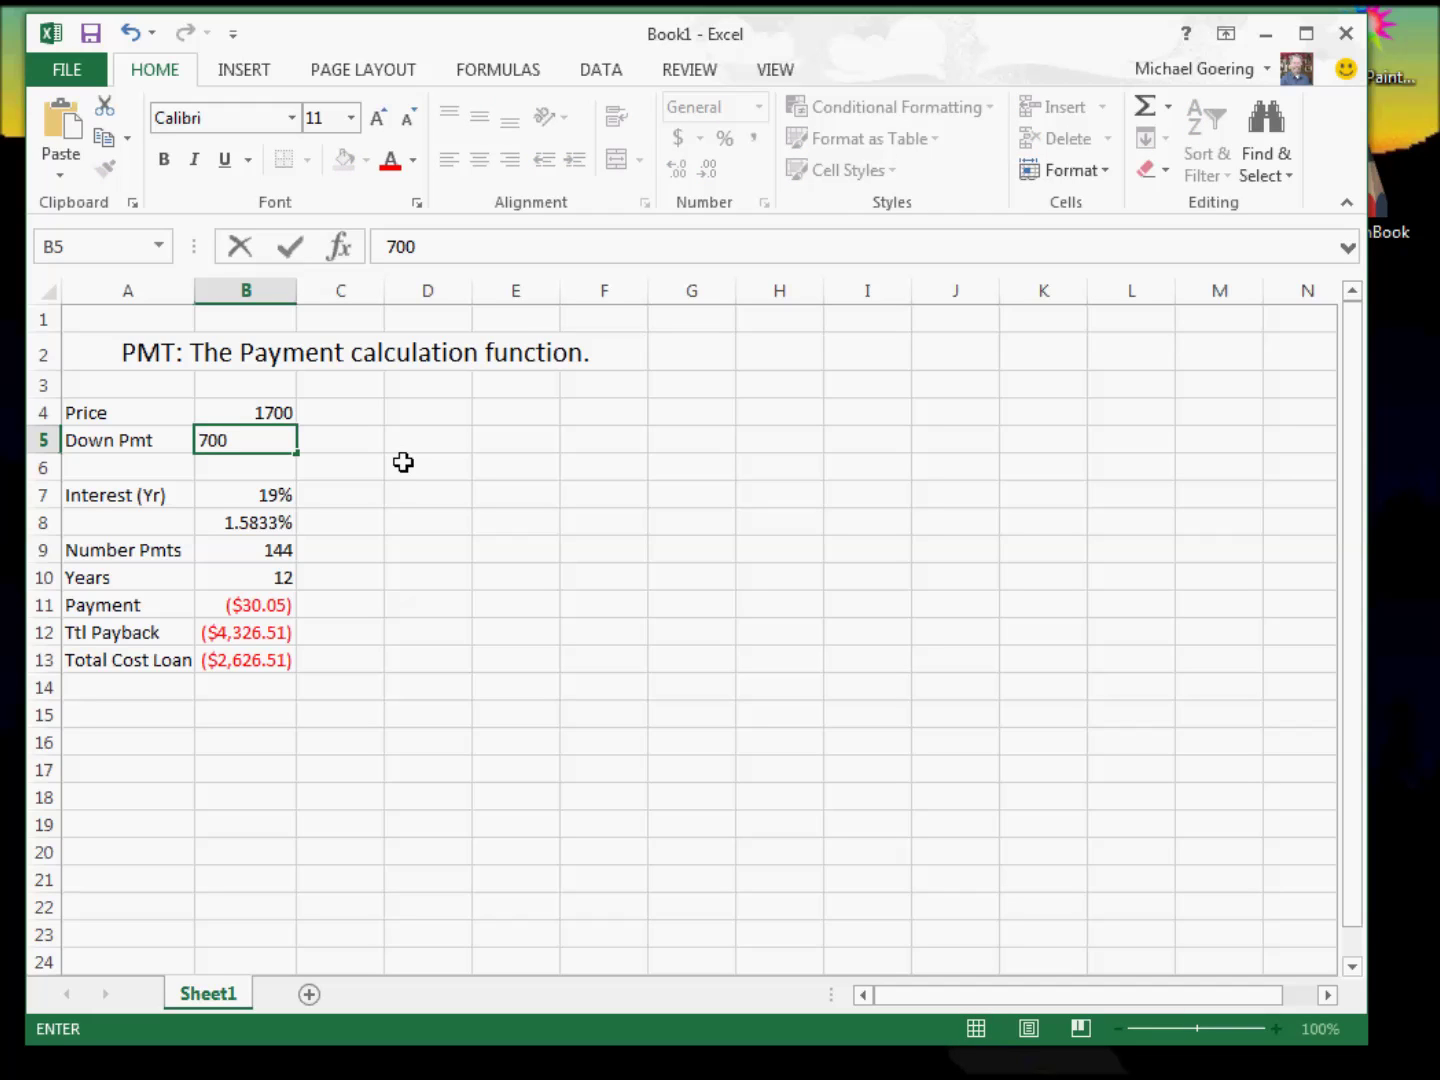
left_click(241, 465)
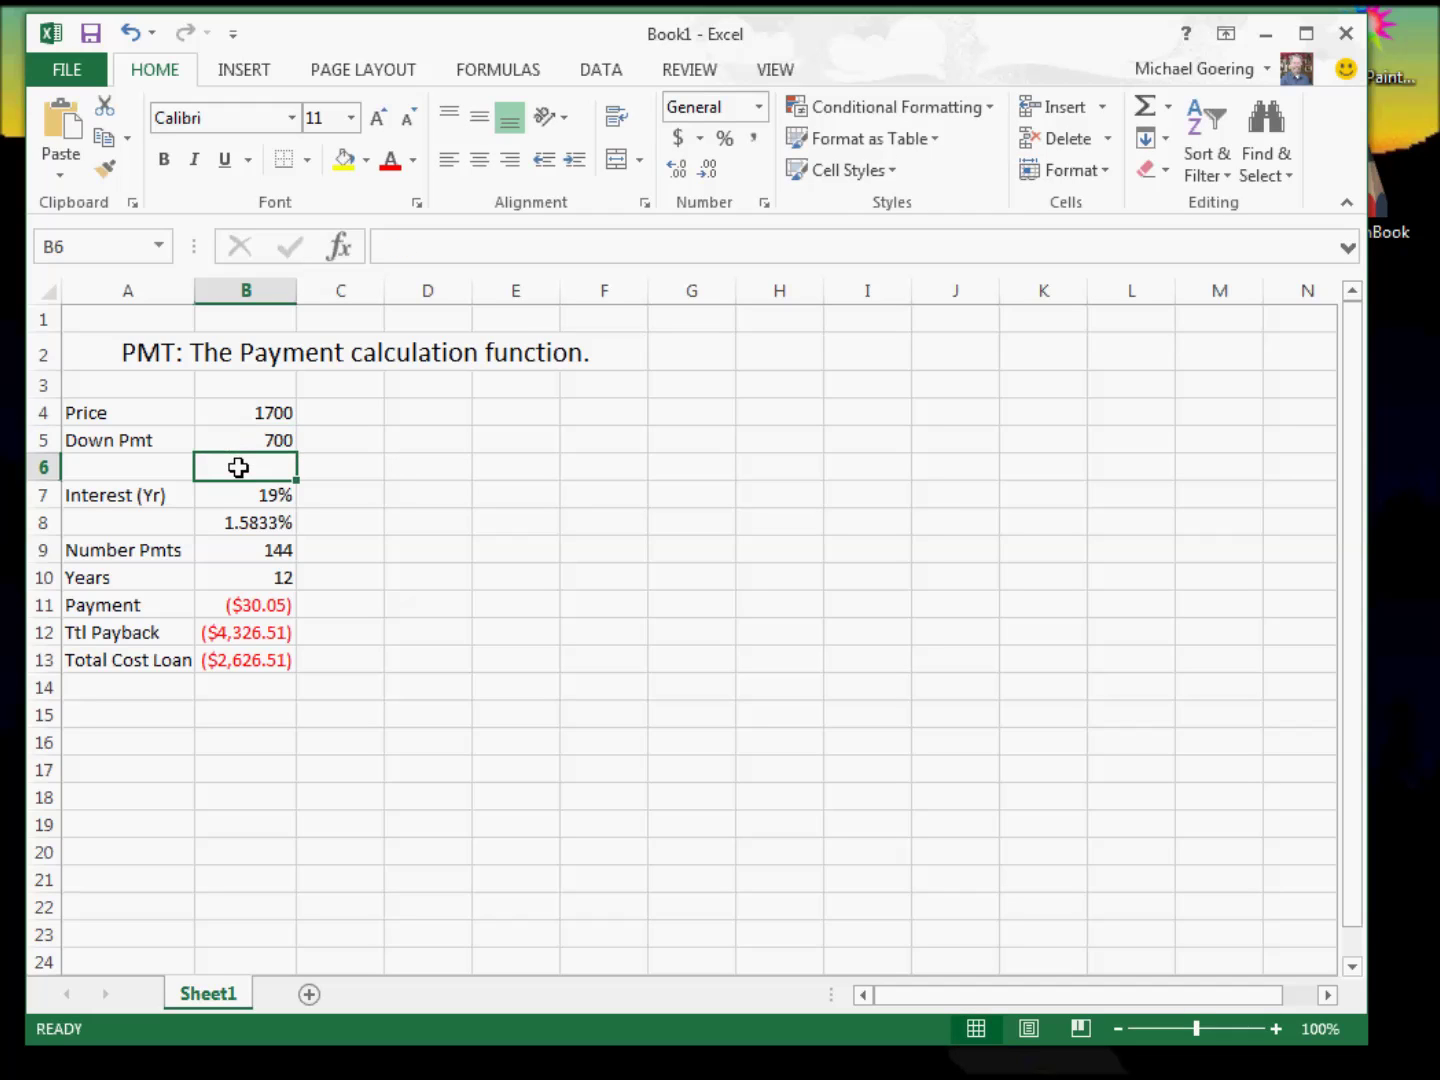
Step: Label cell A6 as "Loan (PV)" below the down payment label
left_click(144, 464)
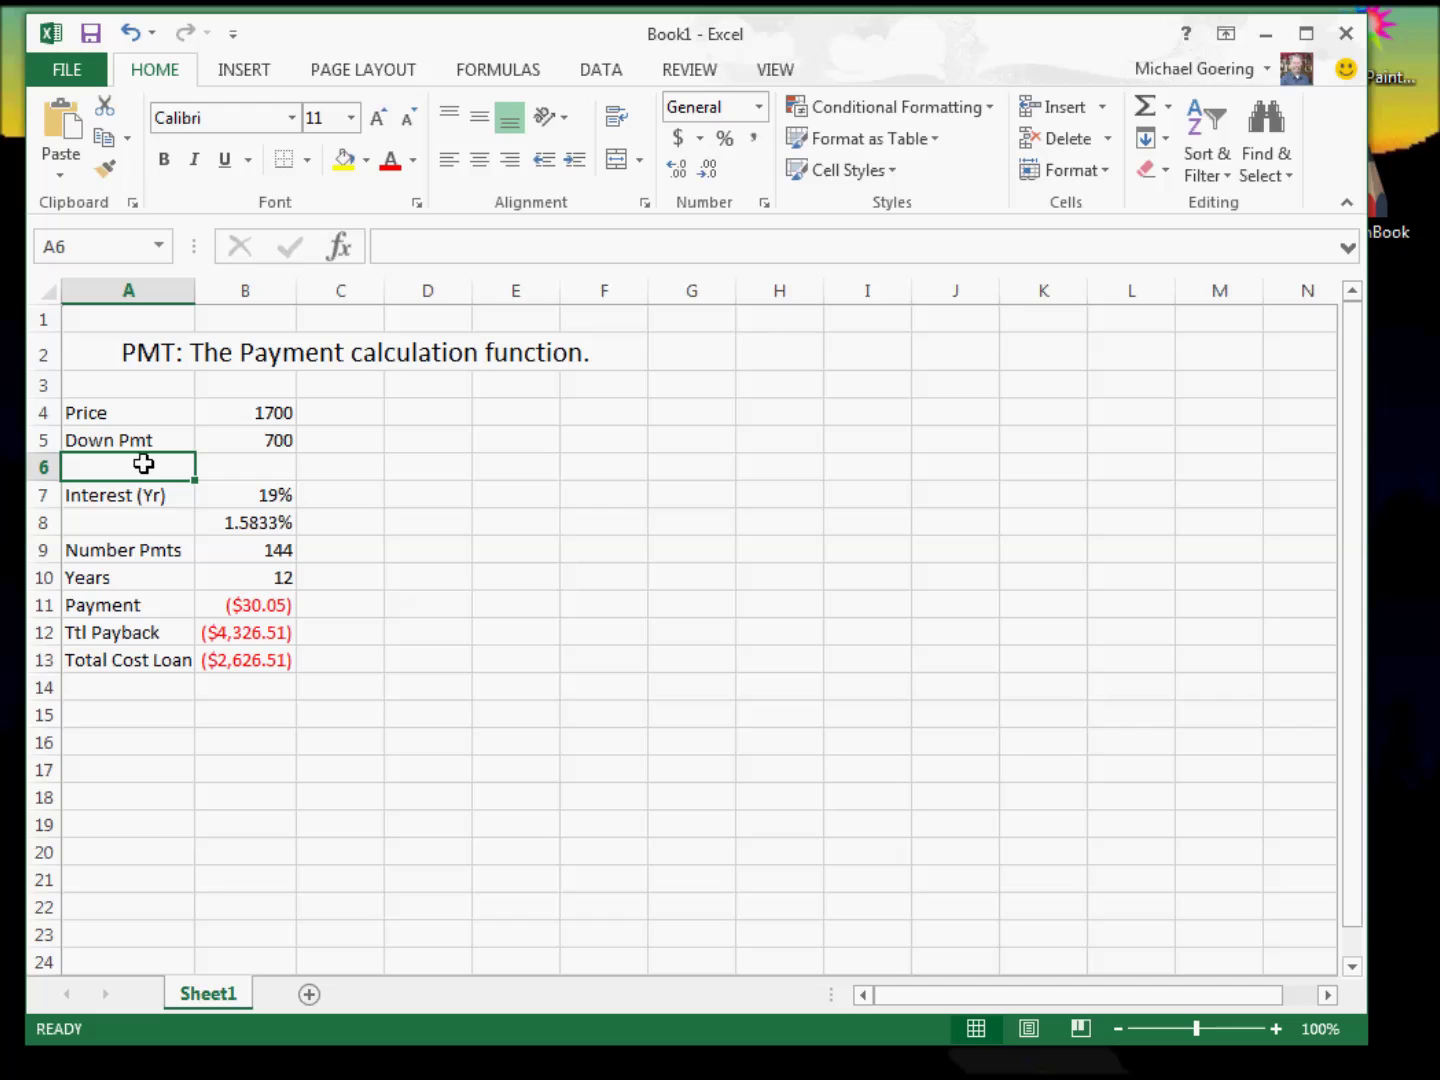
type("P")
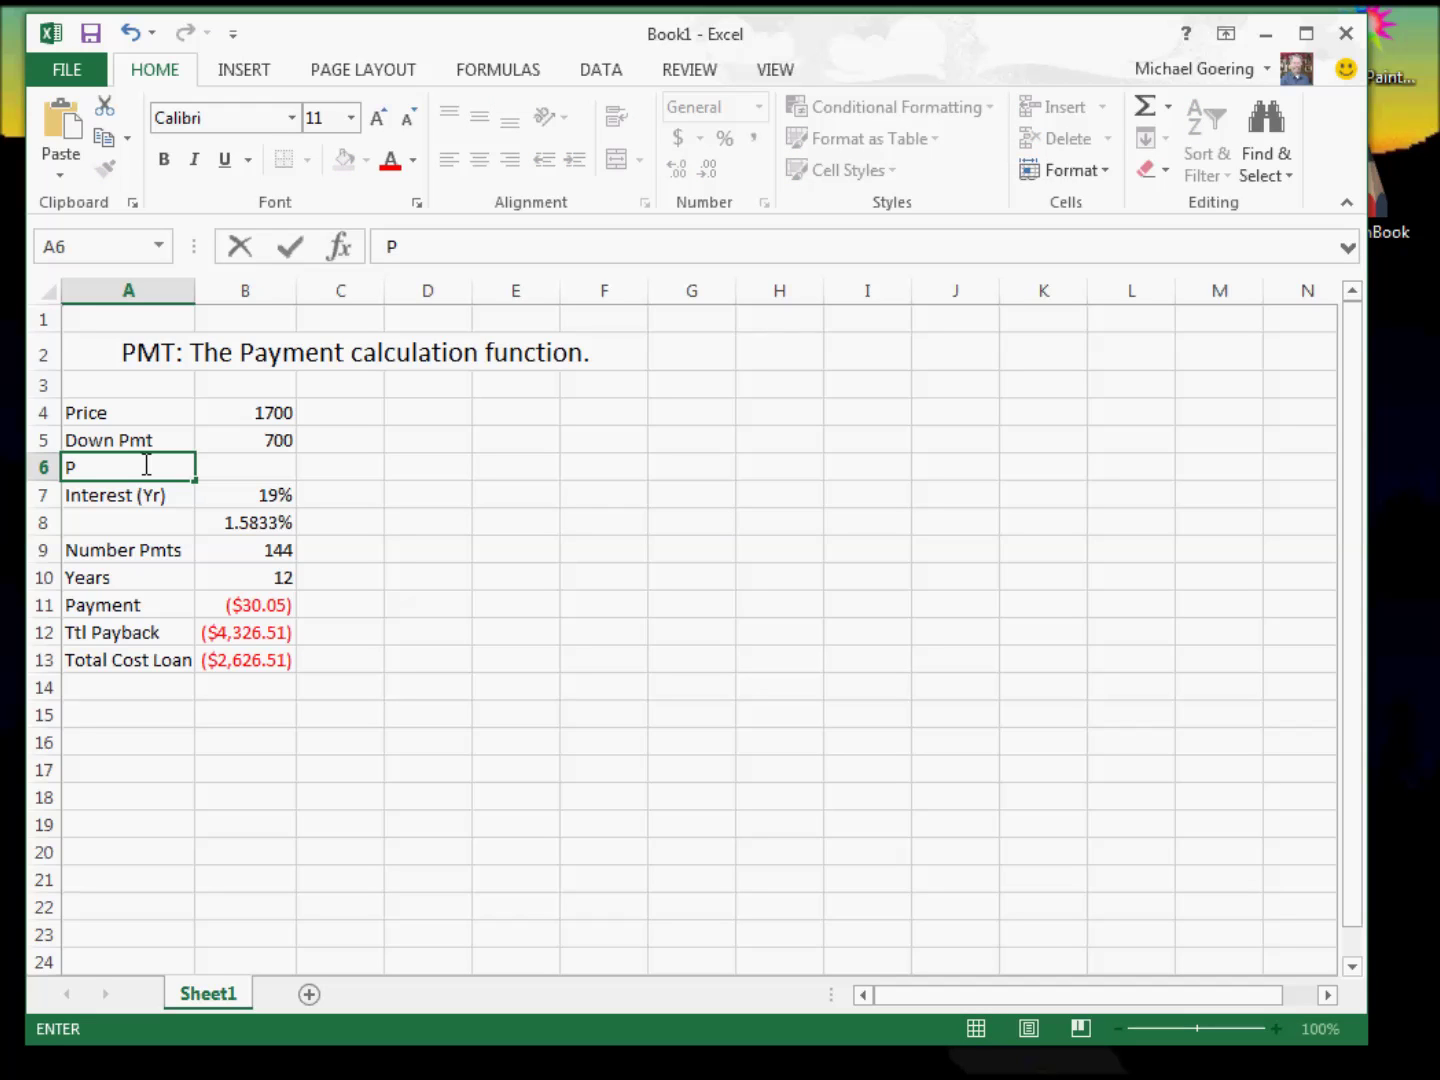
key("BackSpace")
type("Loan (PV)")
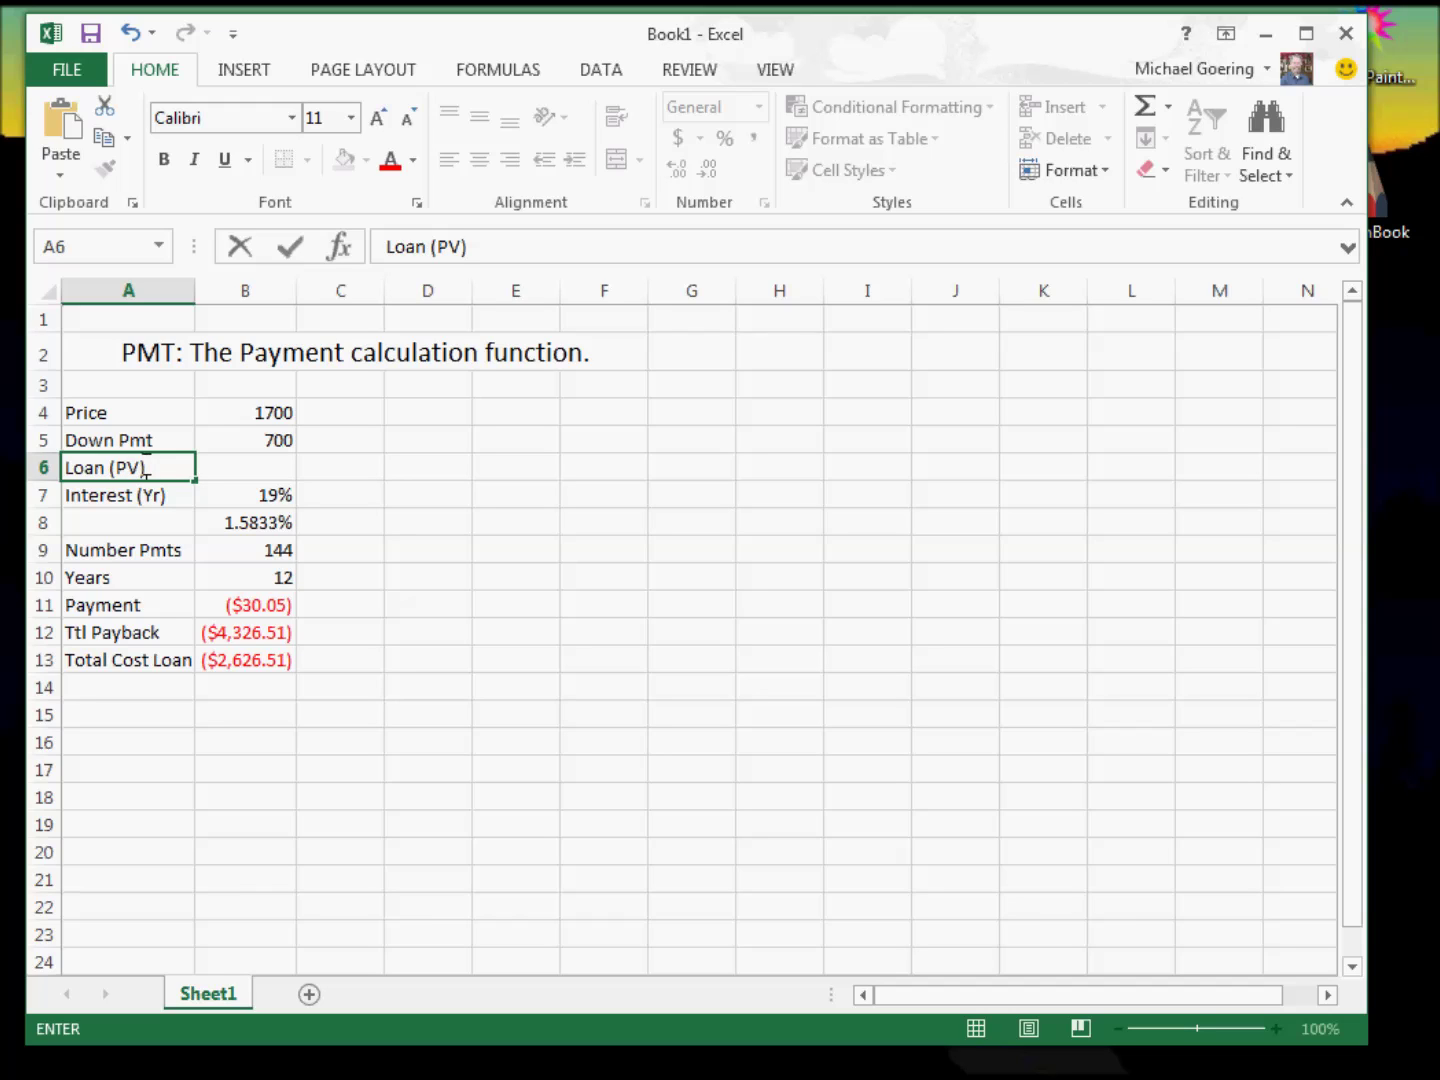
Step: Calculate the loan amount in cell B6 by subtracting the down payment from the price with =B4-B5
left_click(253, 459)
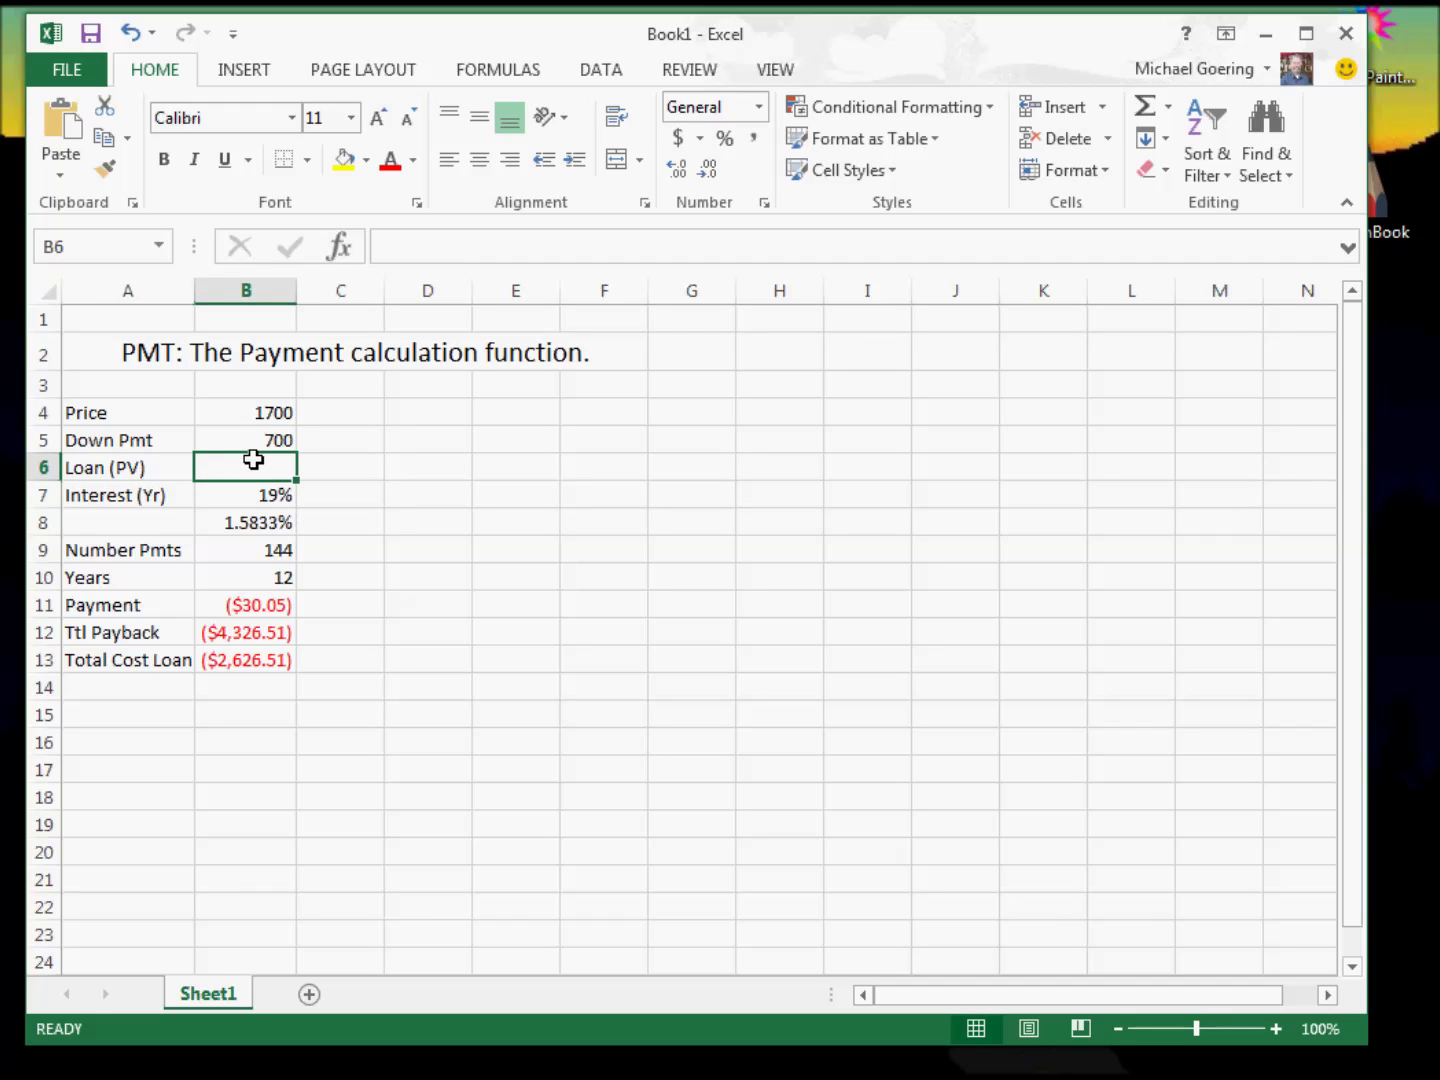
type("=")
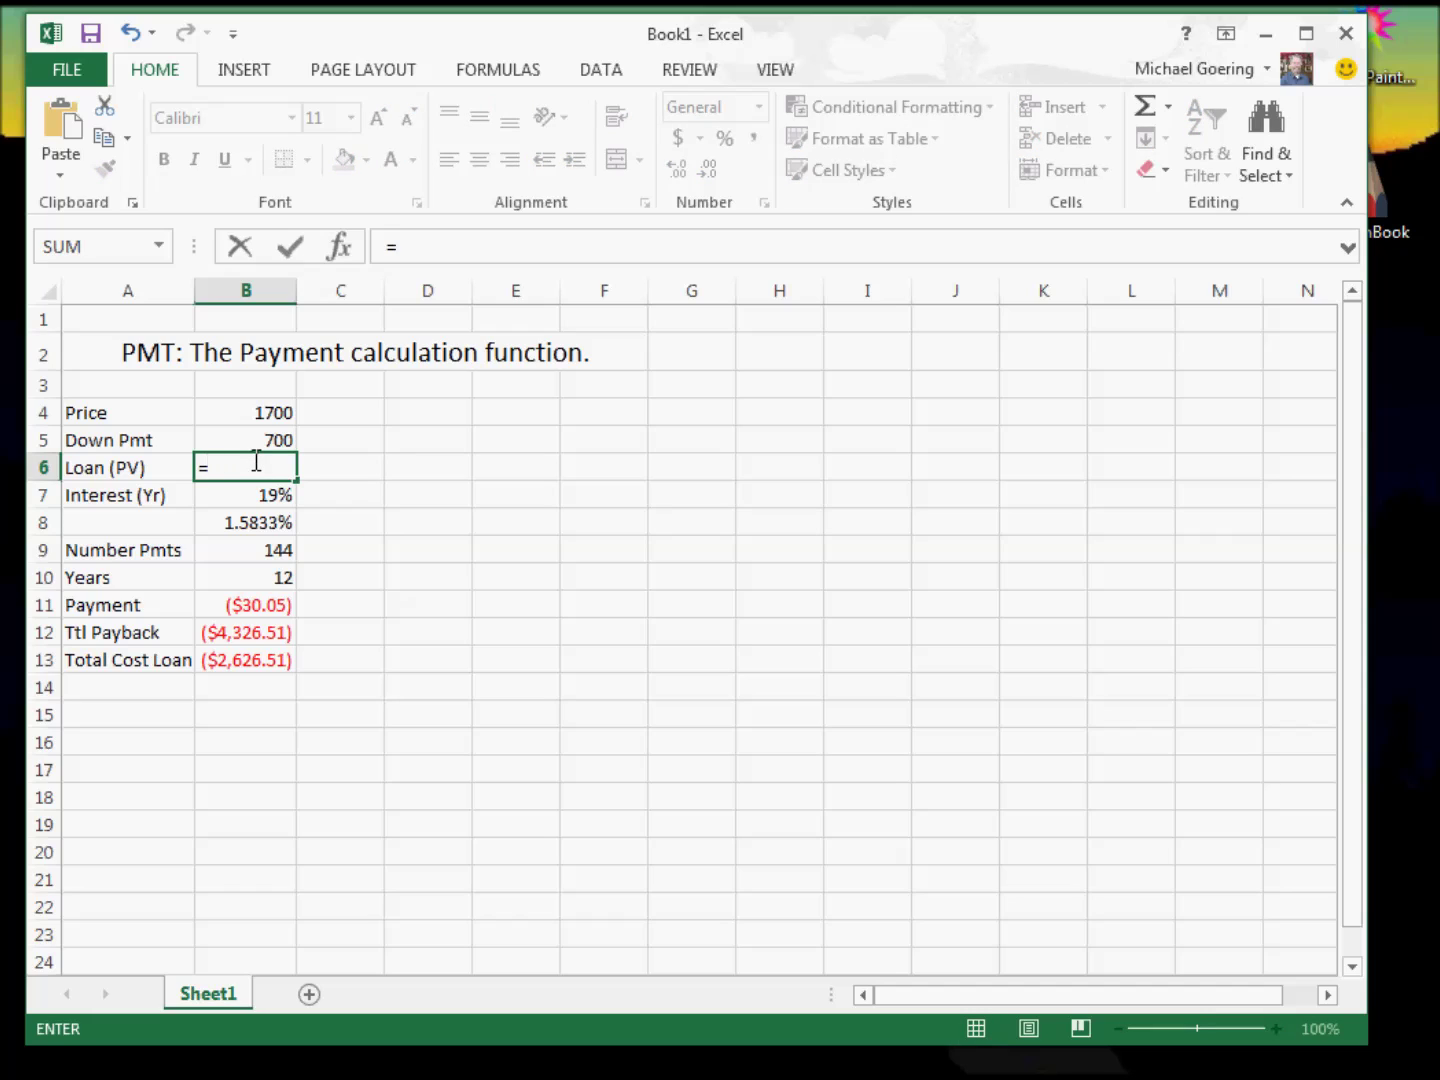
left_click(268, 413)
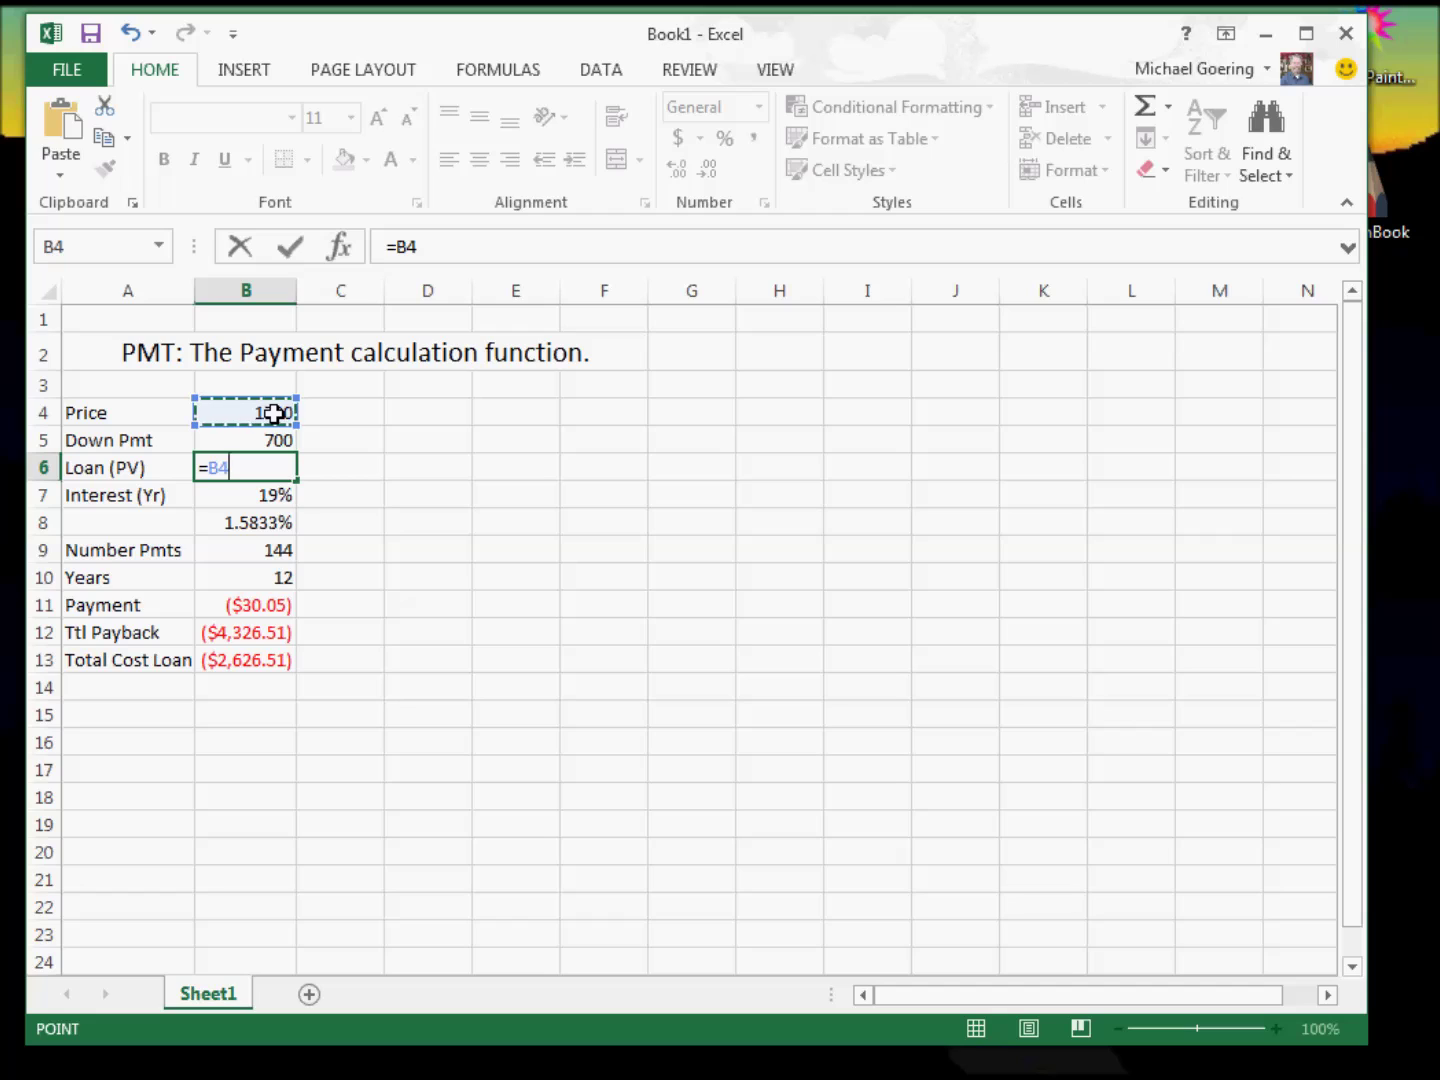
type("-")
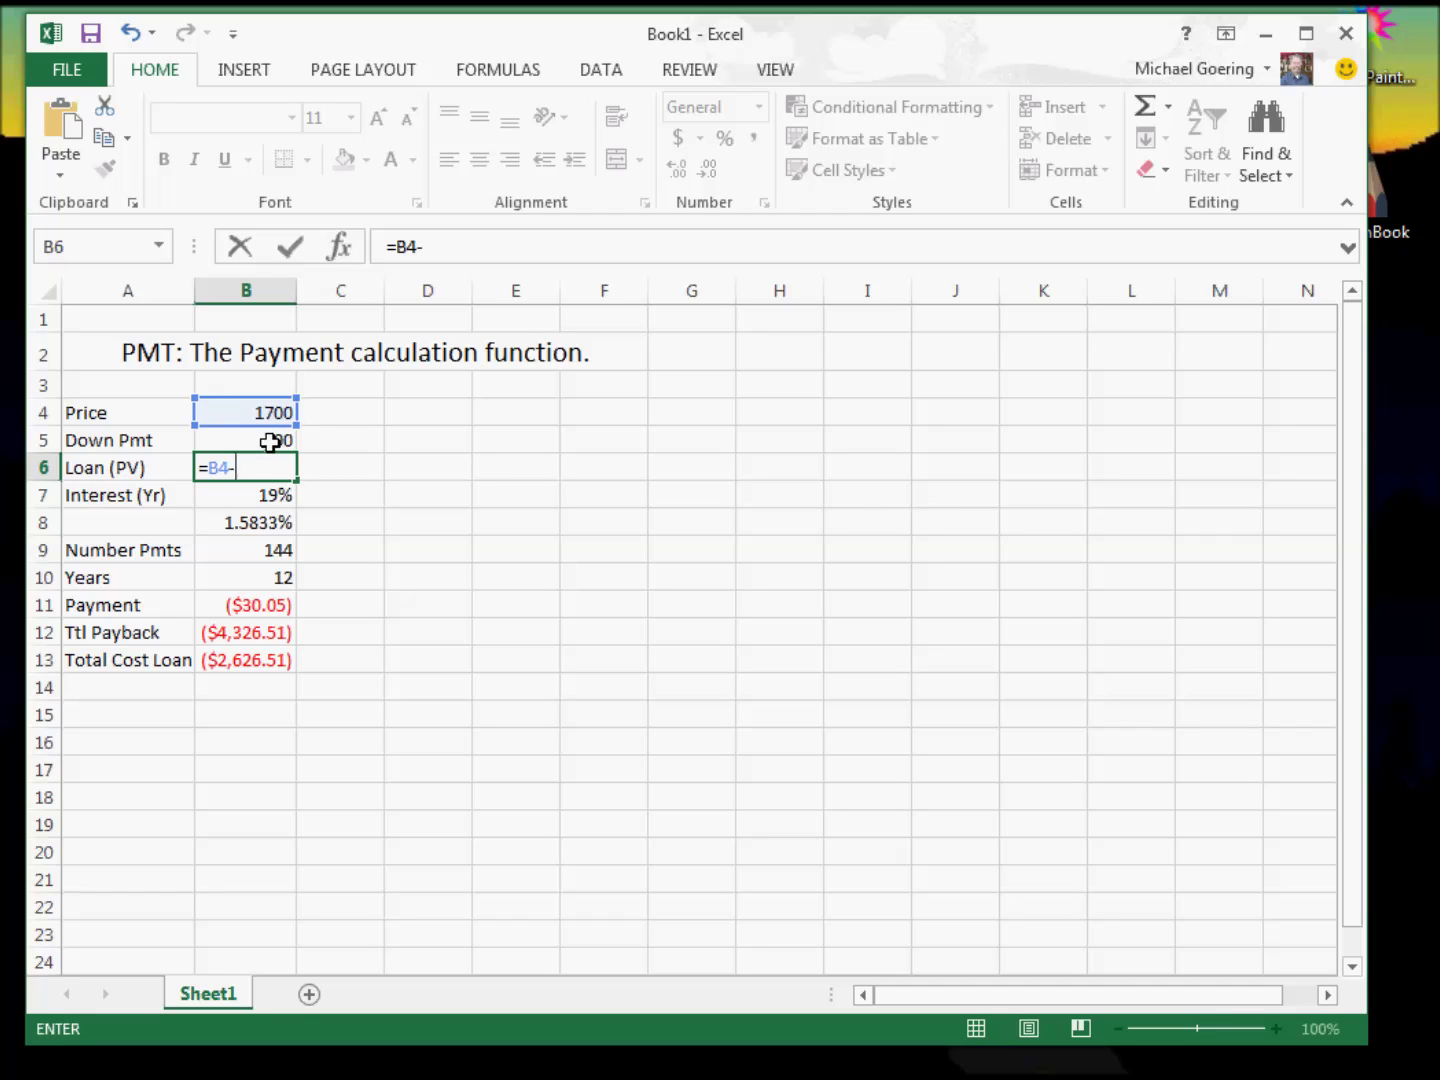
left_click(271, 444)
key("Return")
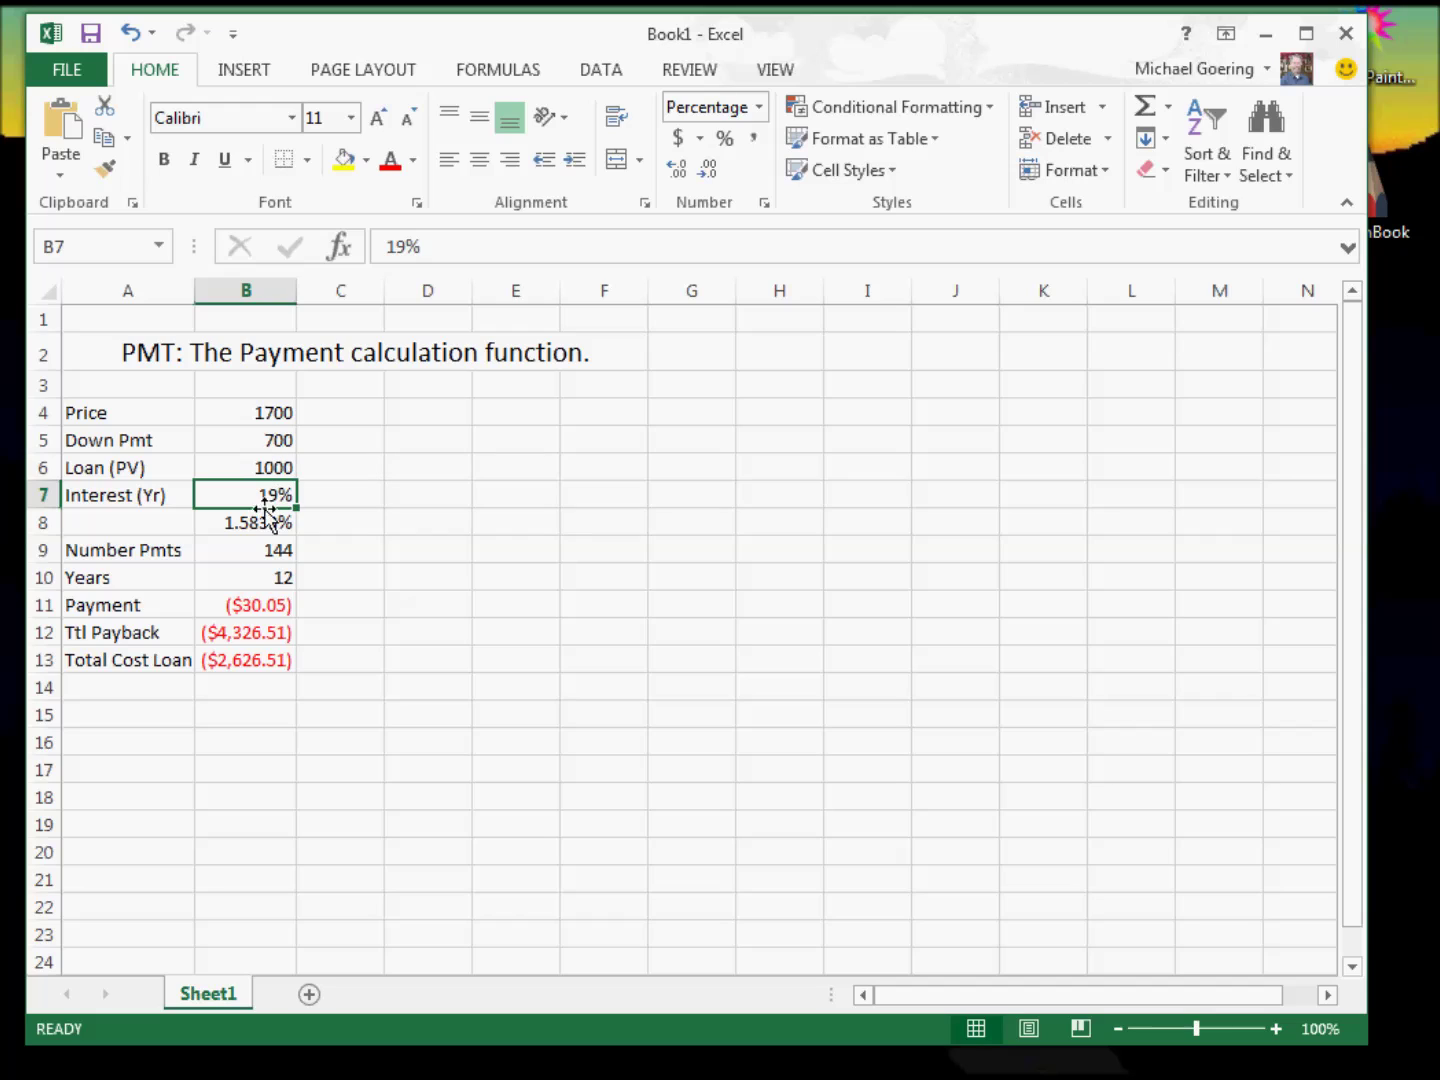
Step: Change the present value reference in the B11 payment formula to the loan amount, giving =PMT(B8,B9,B6)
left_click(272, 578)
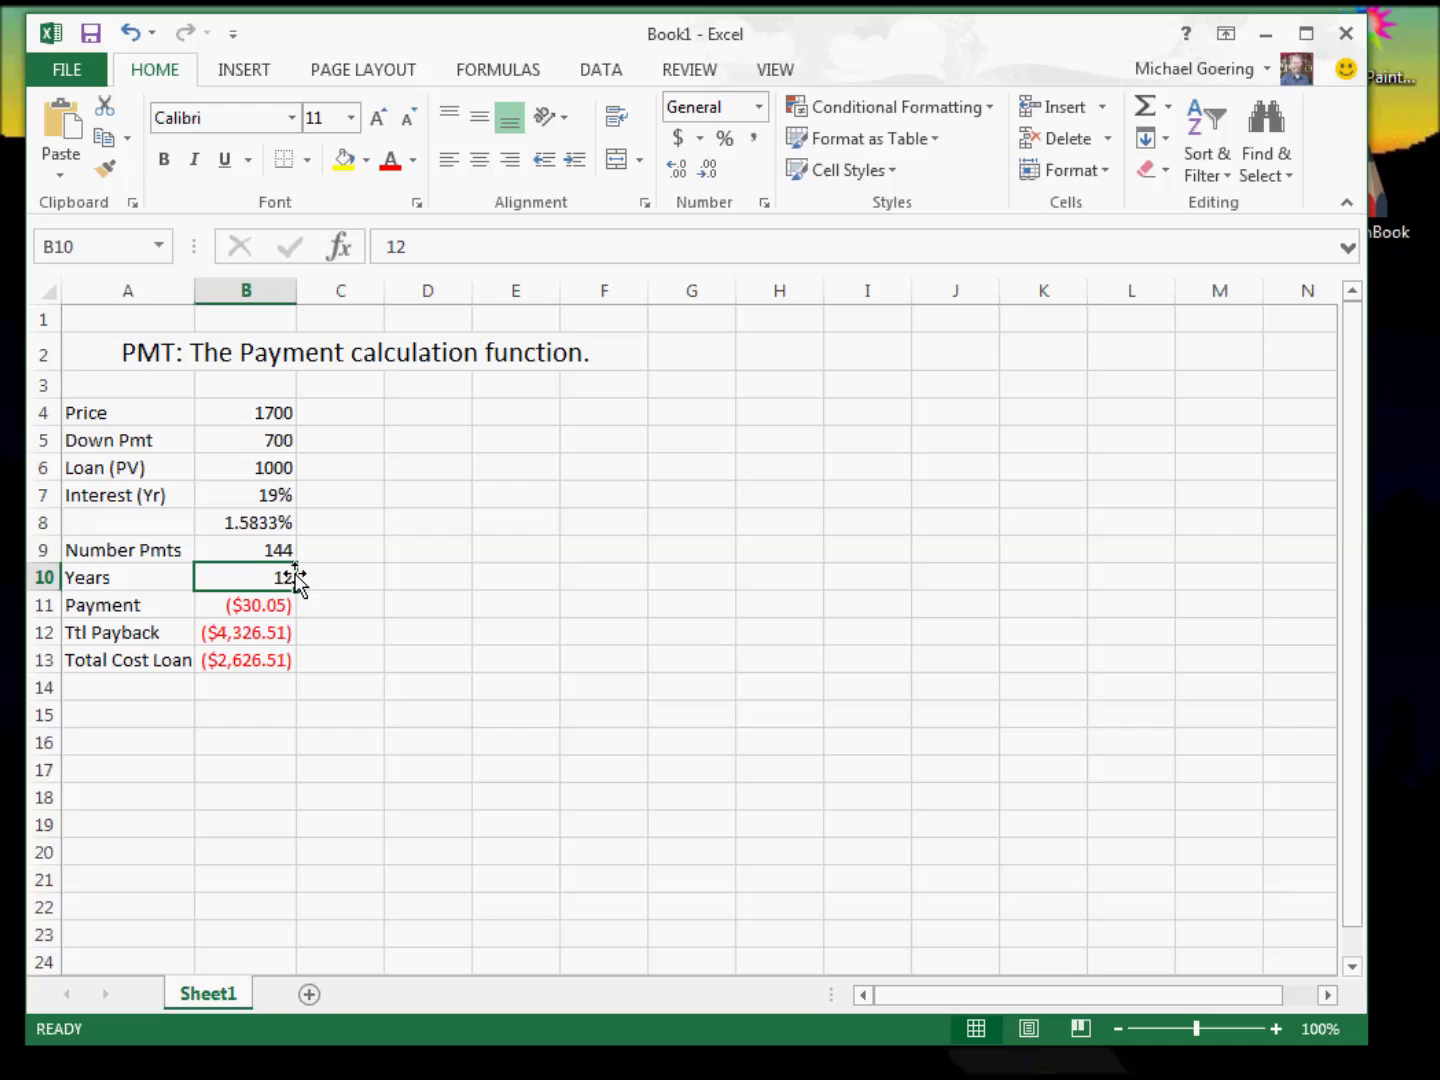
left_click(250, 632)
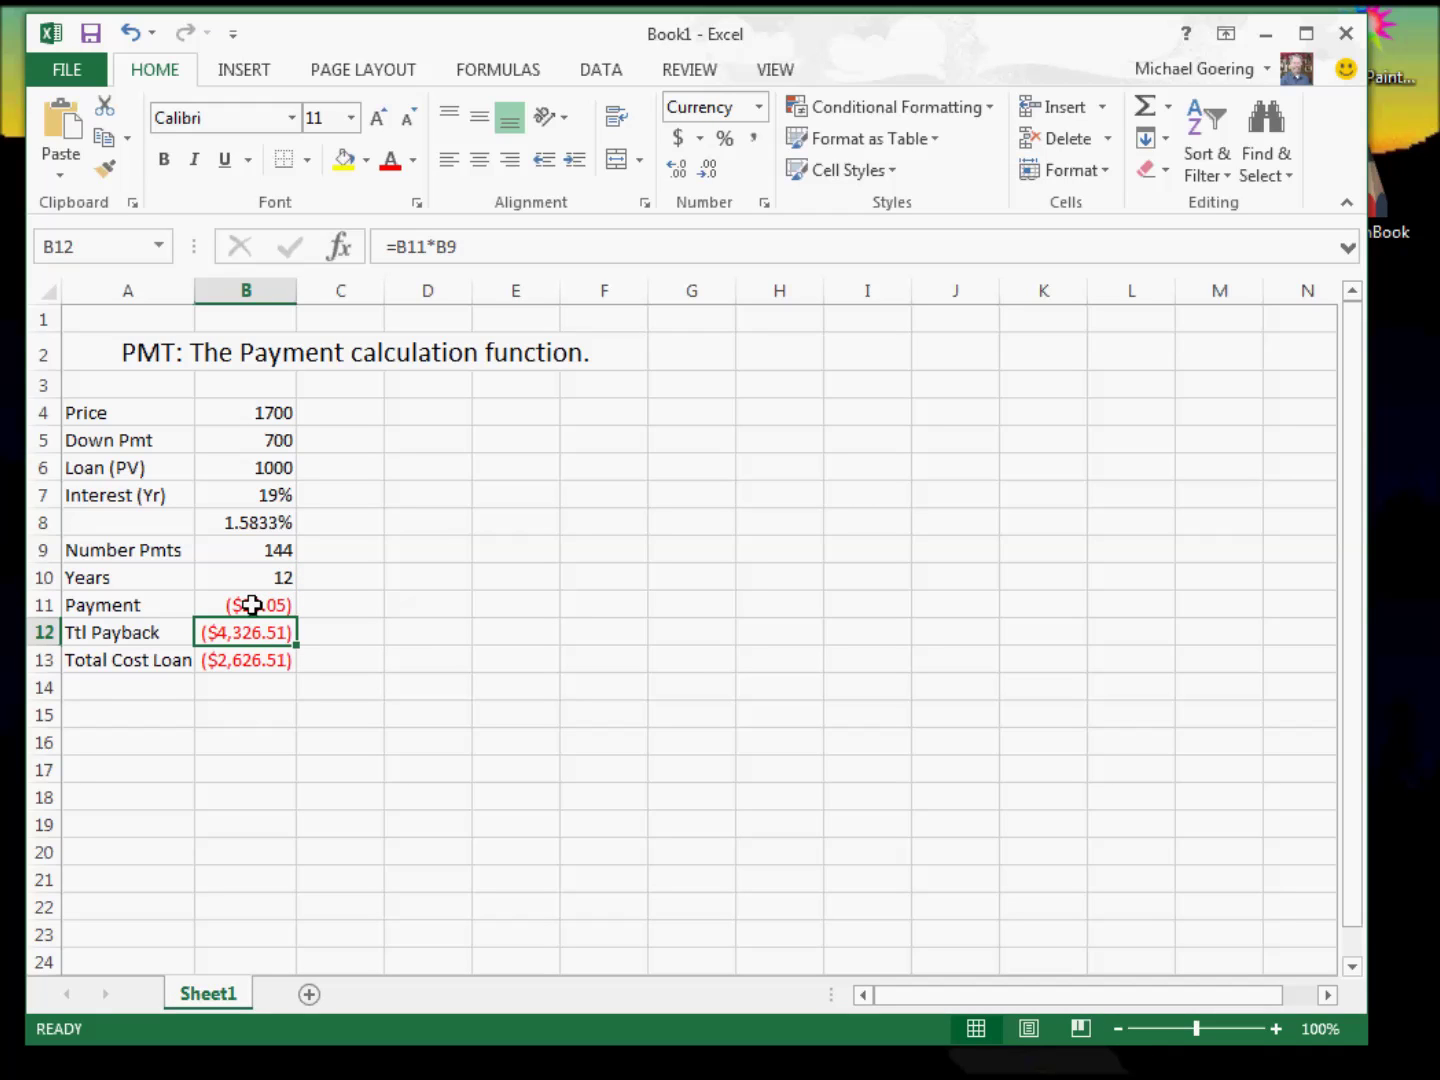
left_click(251, 605)
double_click(251, 605)
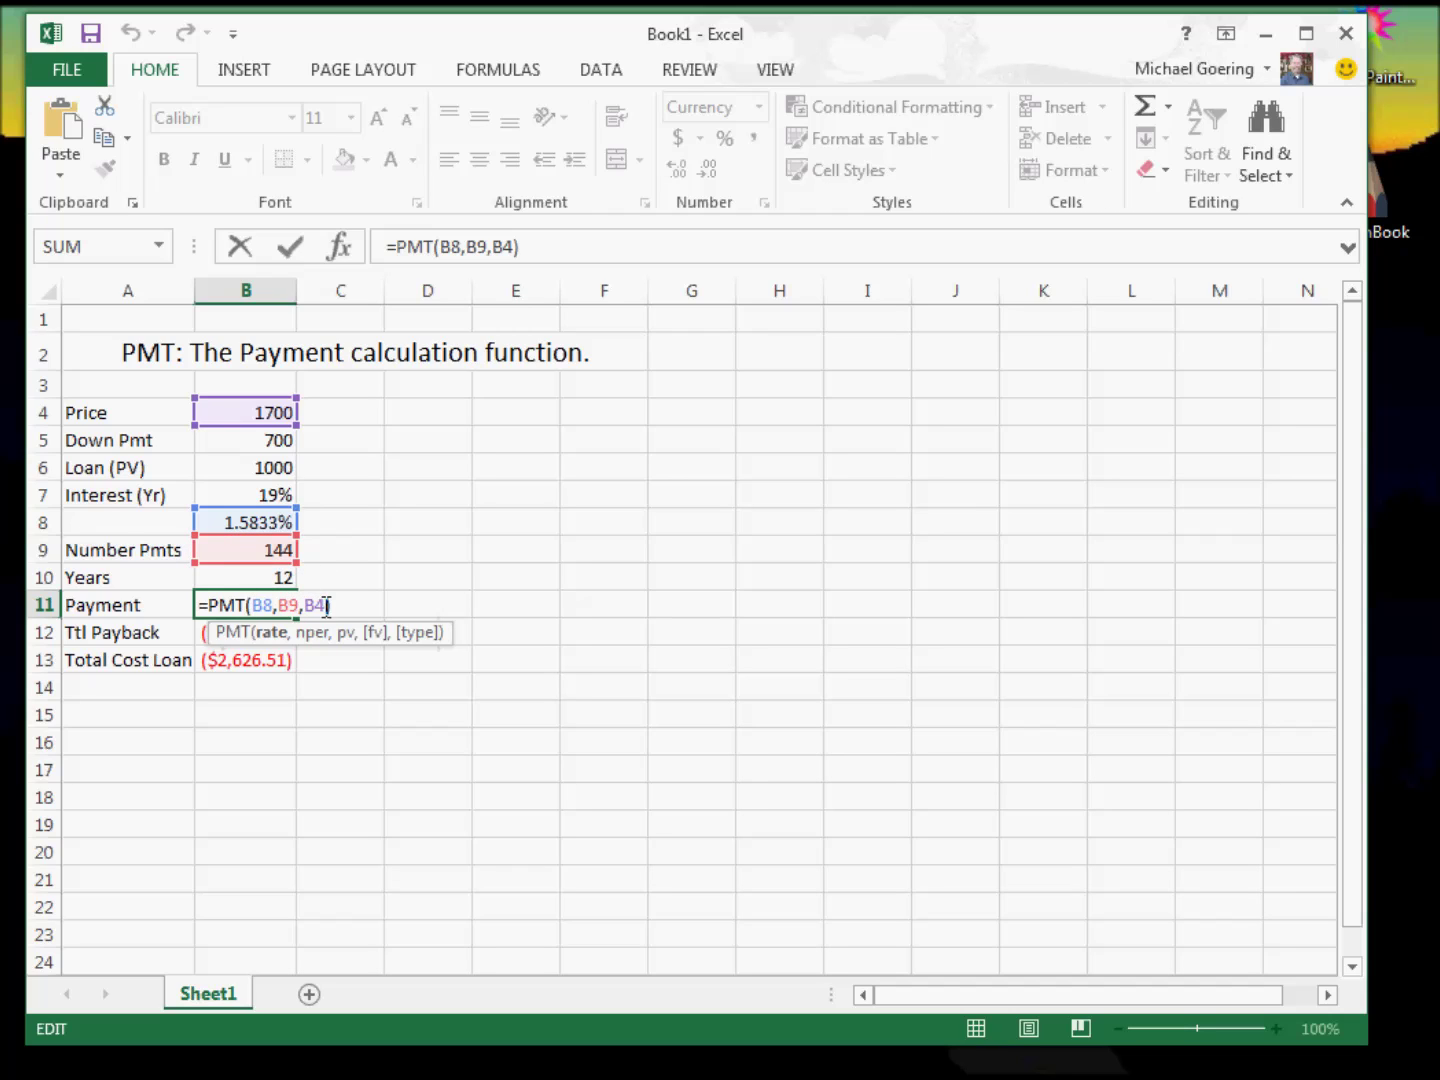
left_click_drag(252, 420, 249, 466)
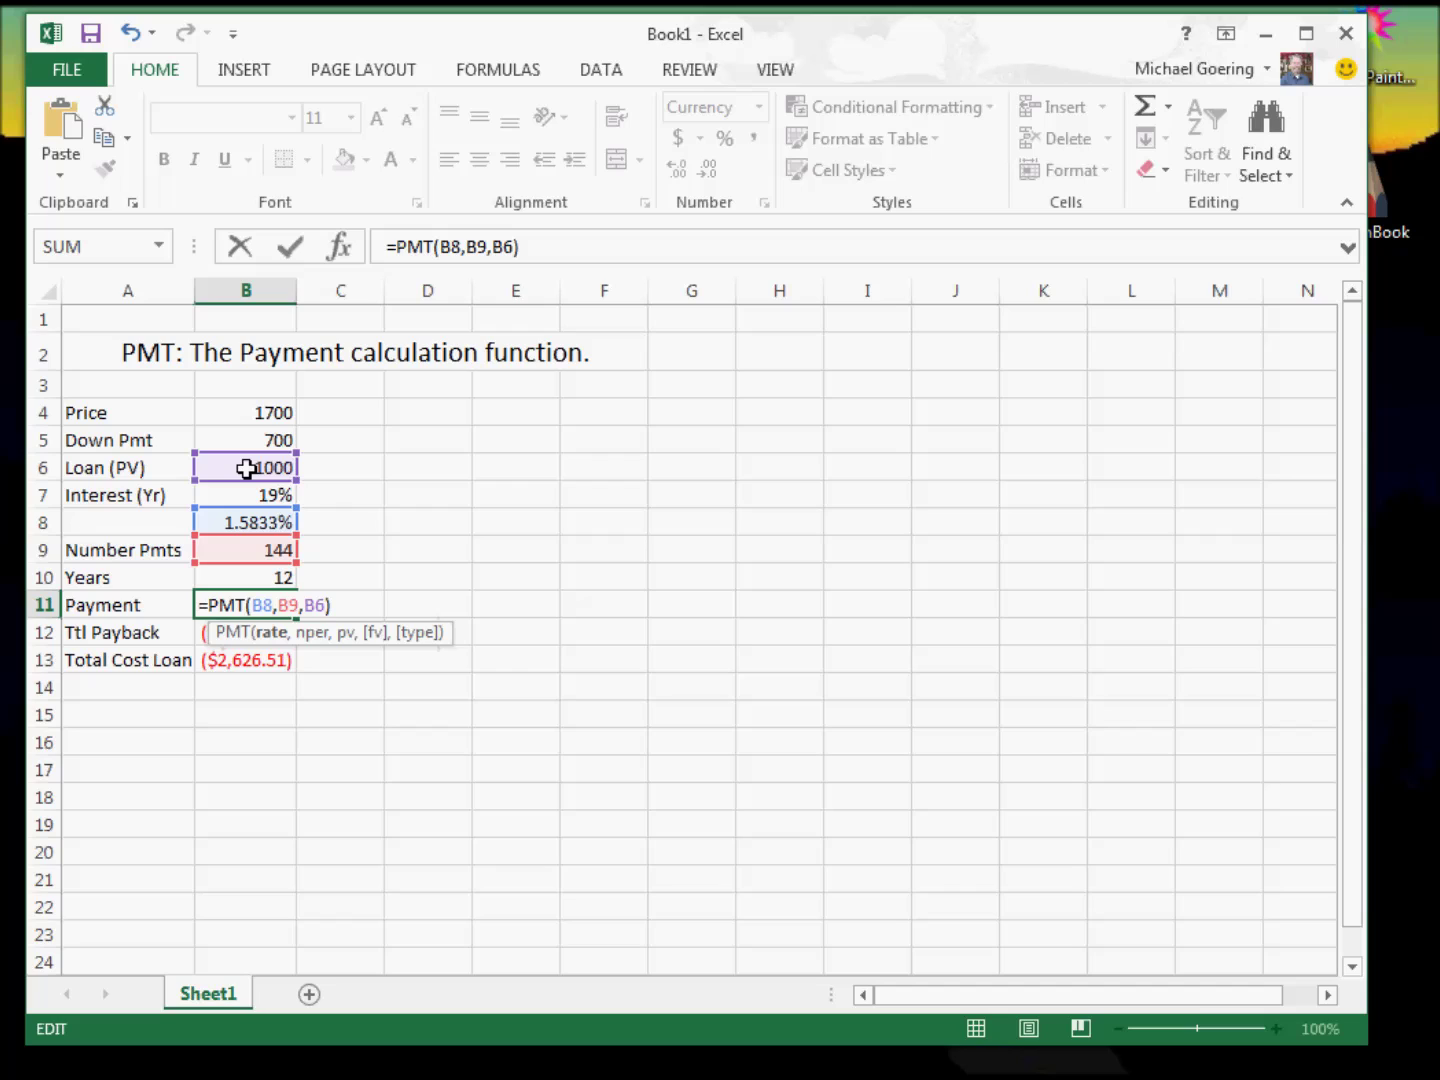
key("ctrl+Return")
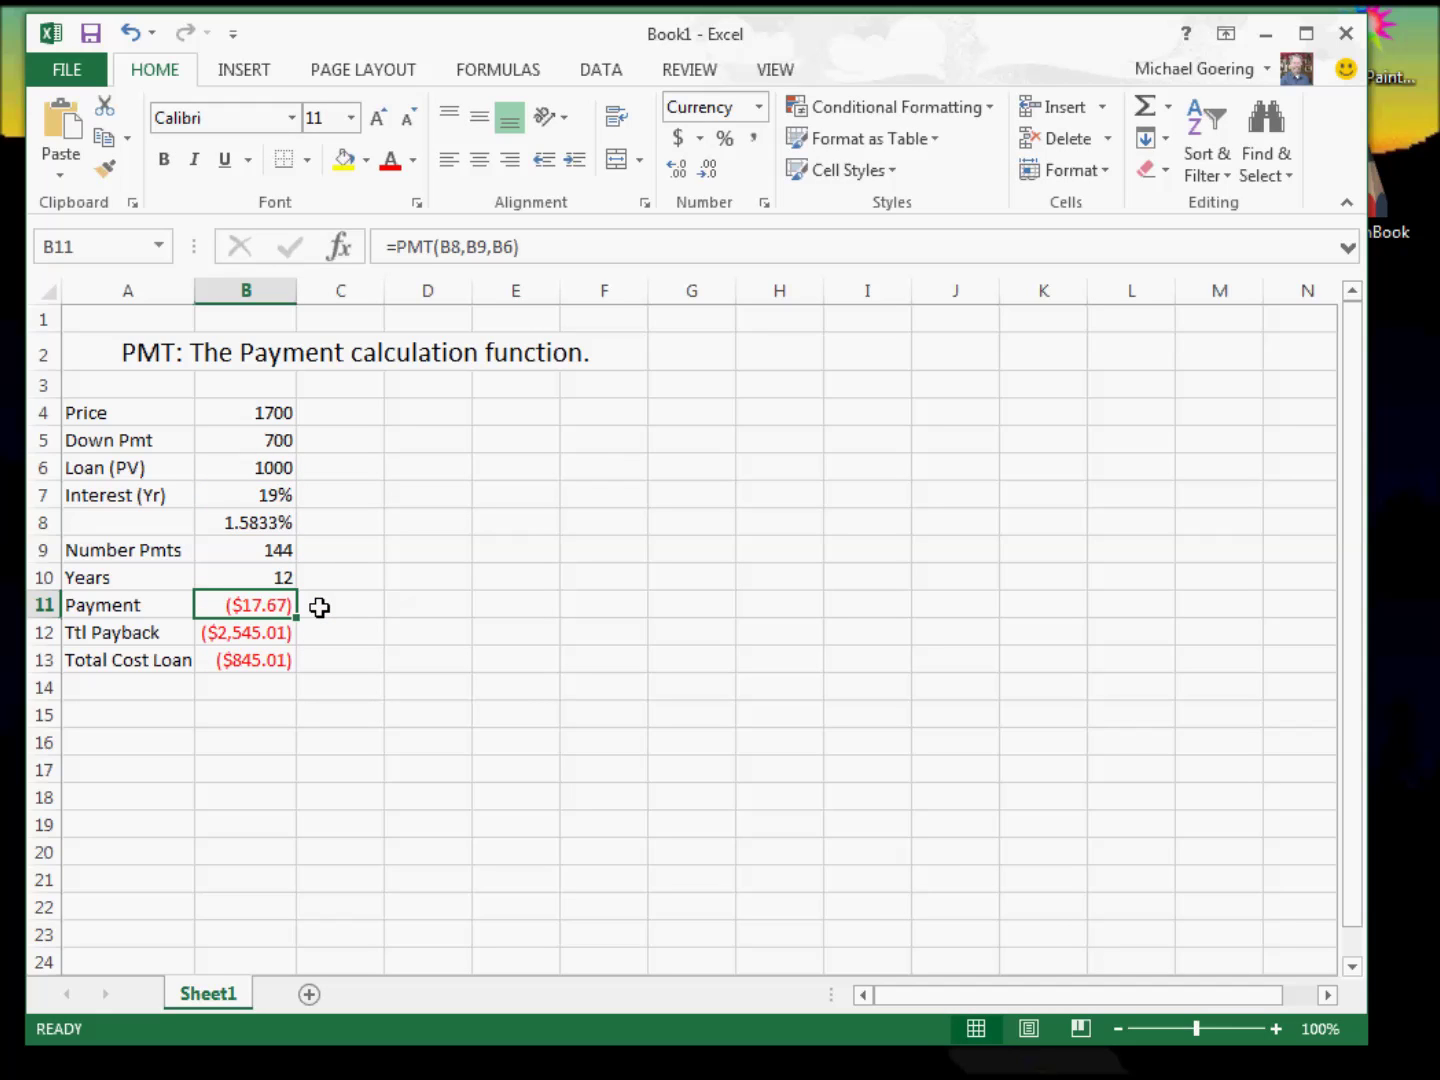
Step: Check the total payback formula in B12 and change the loan cost formula in B13 to =B6+B12
left_click(257, 634)
double_click(257, 634)
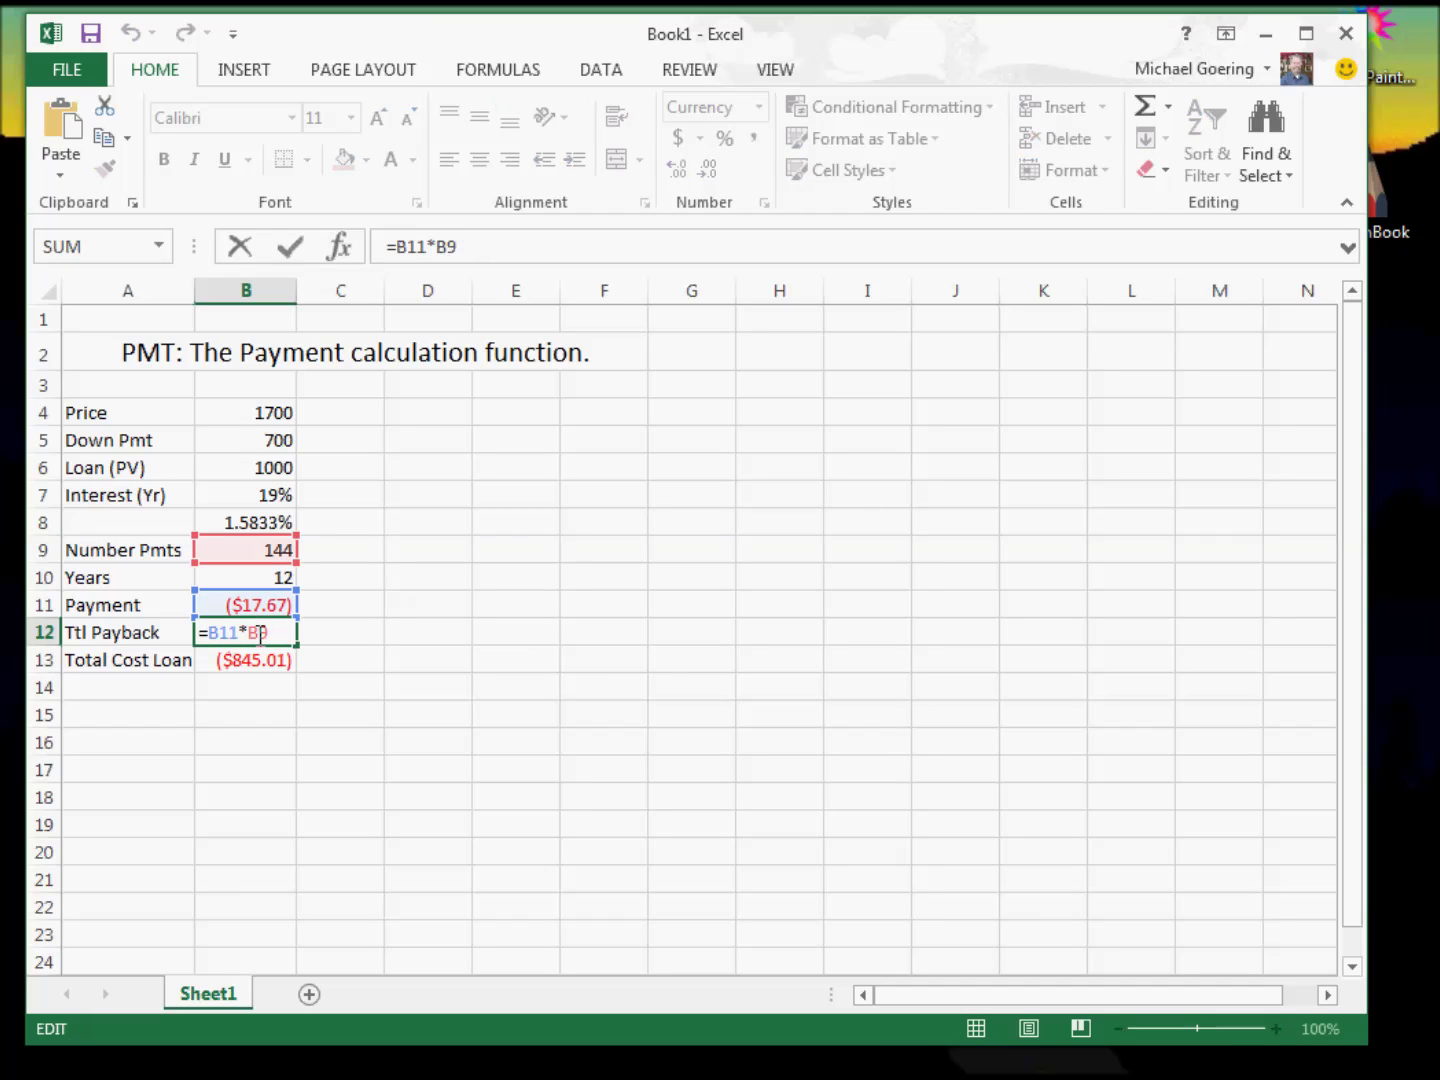
key("Return")
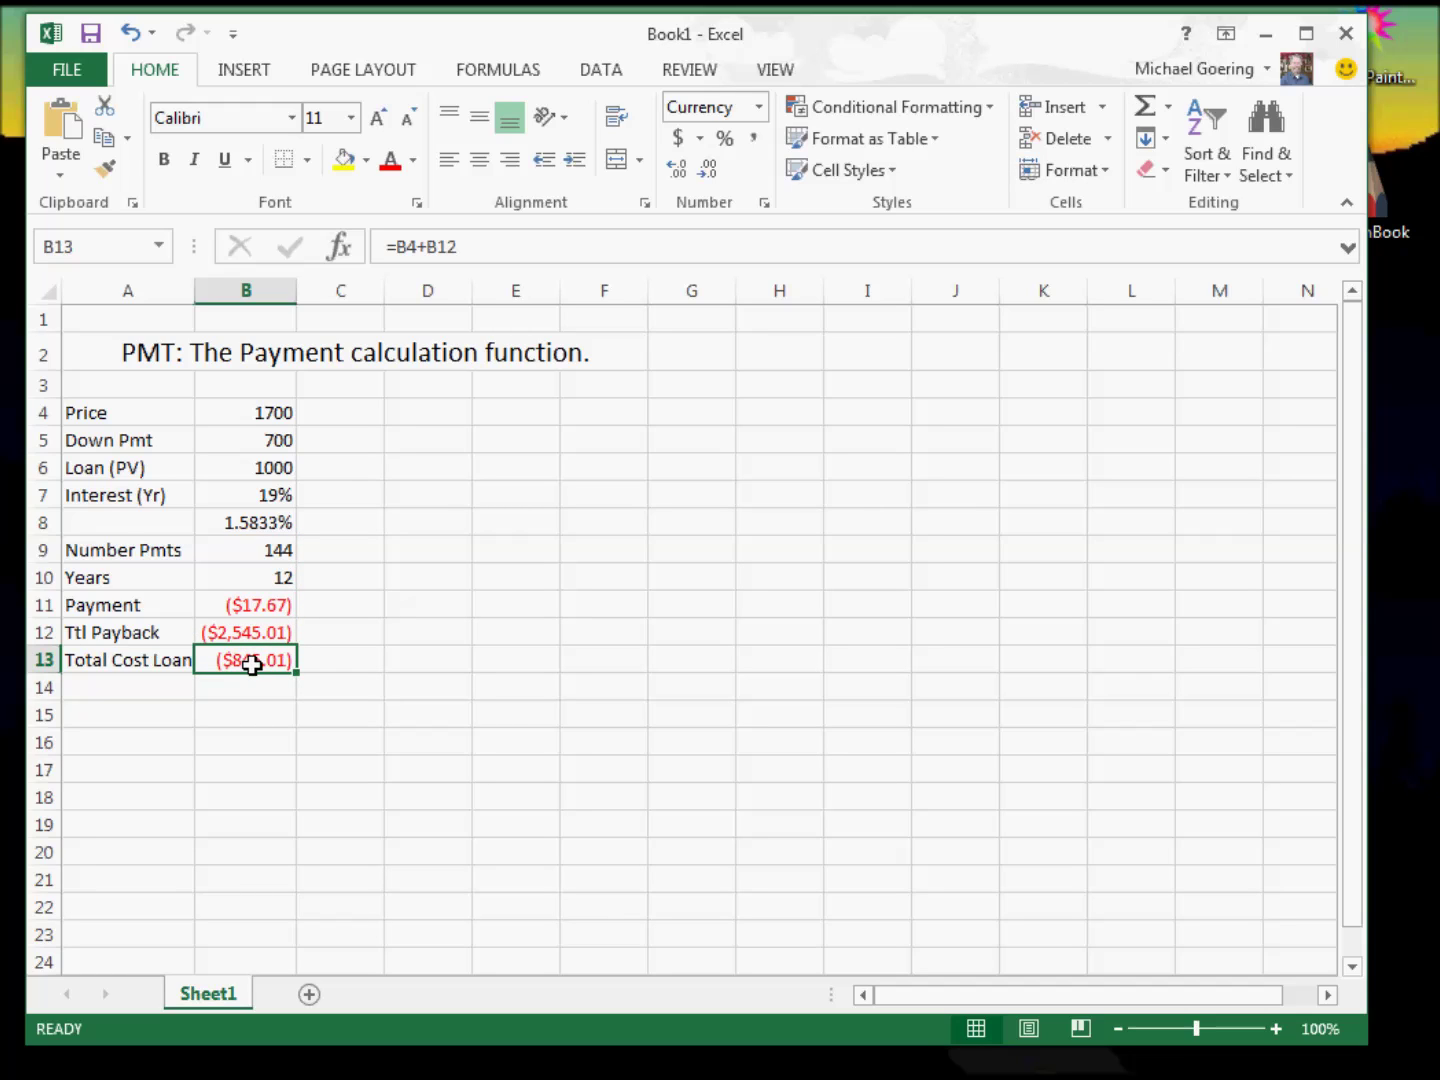
double_click(252, 665)
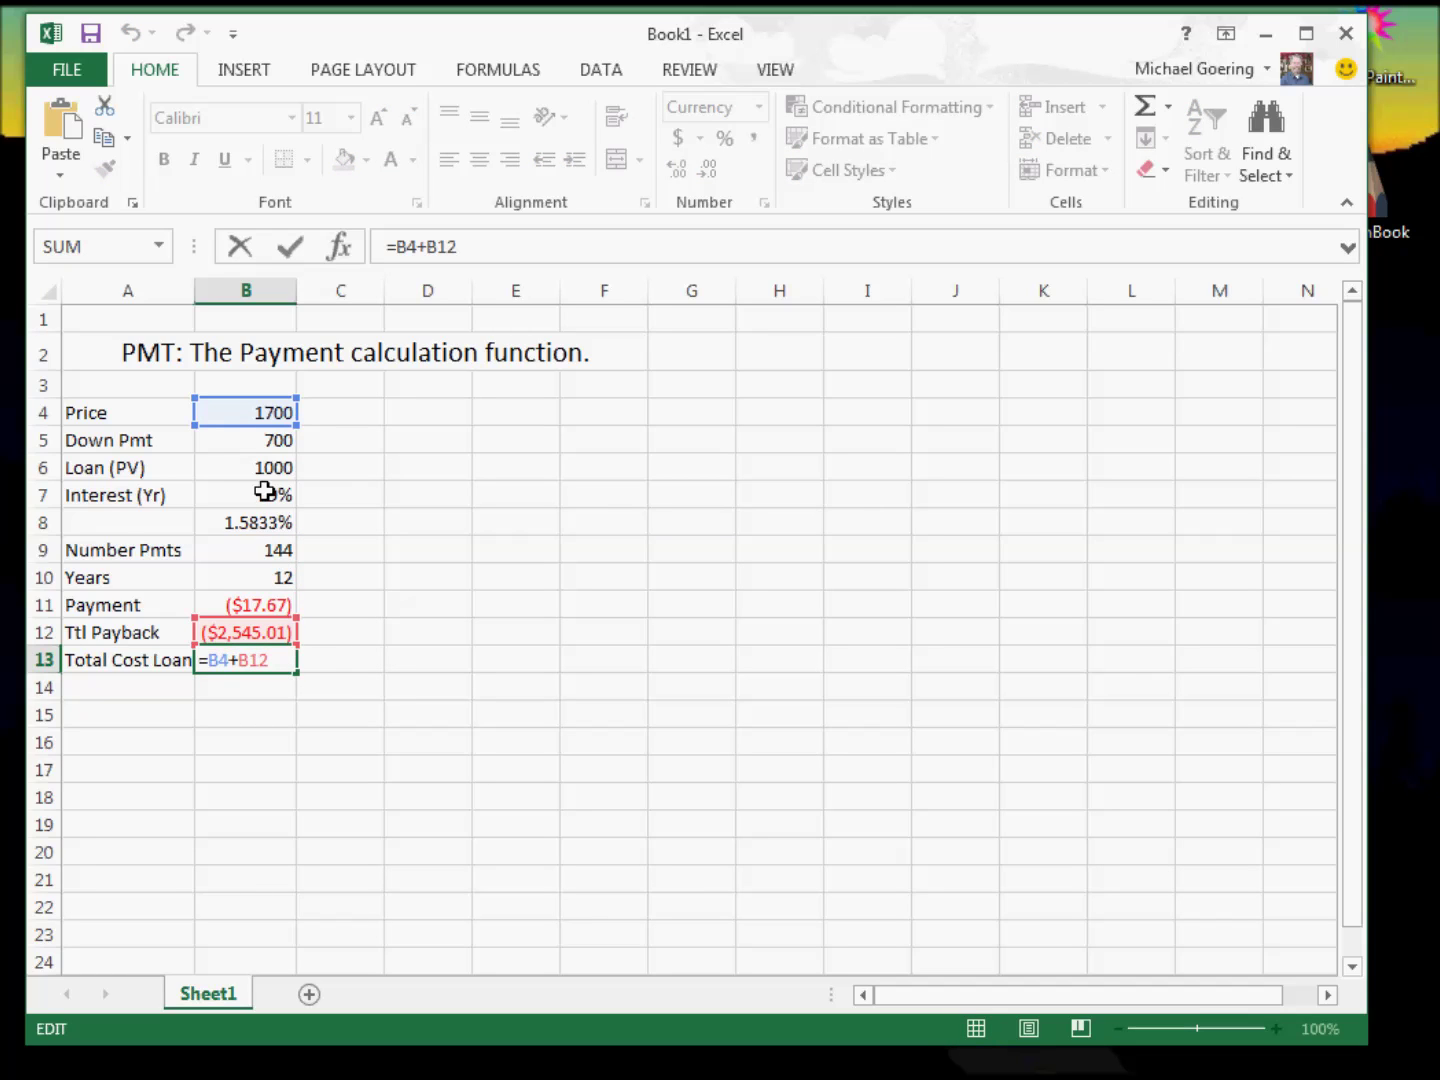
left_click_drag(253, 422, 258, 478)
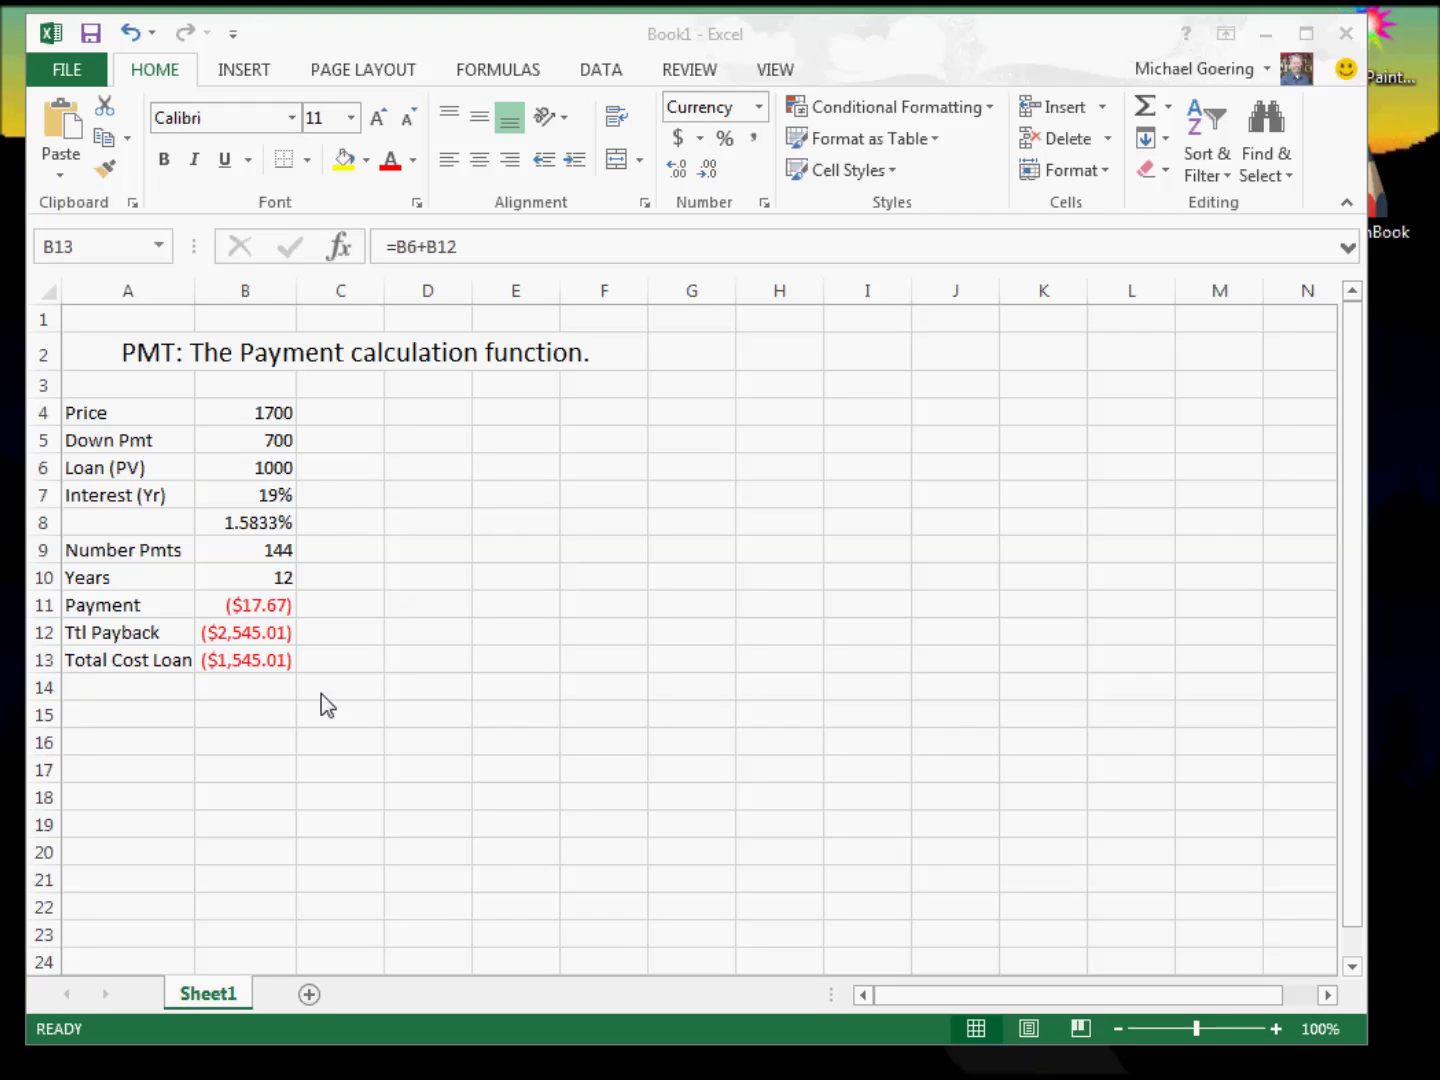
left_click(258, 664)
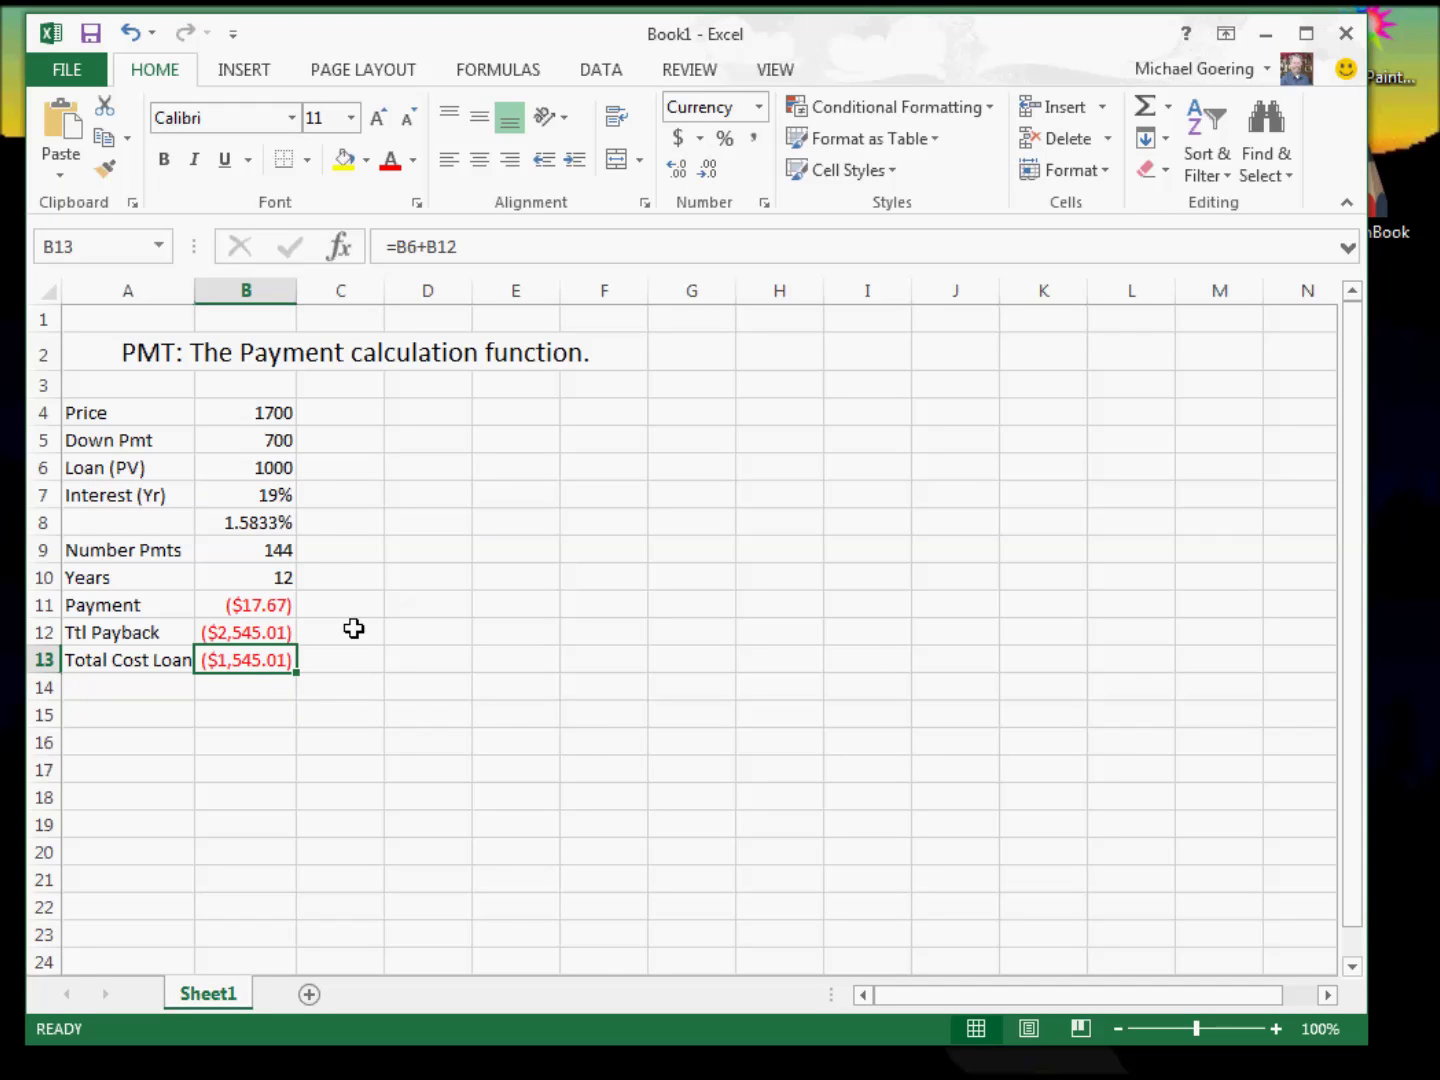
Step: Try a loan term of 6 years in cell B10 to compare the payment and loan cost
left_click(280, 579)
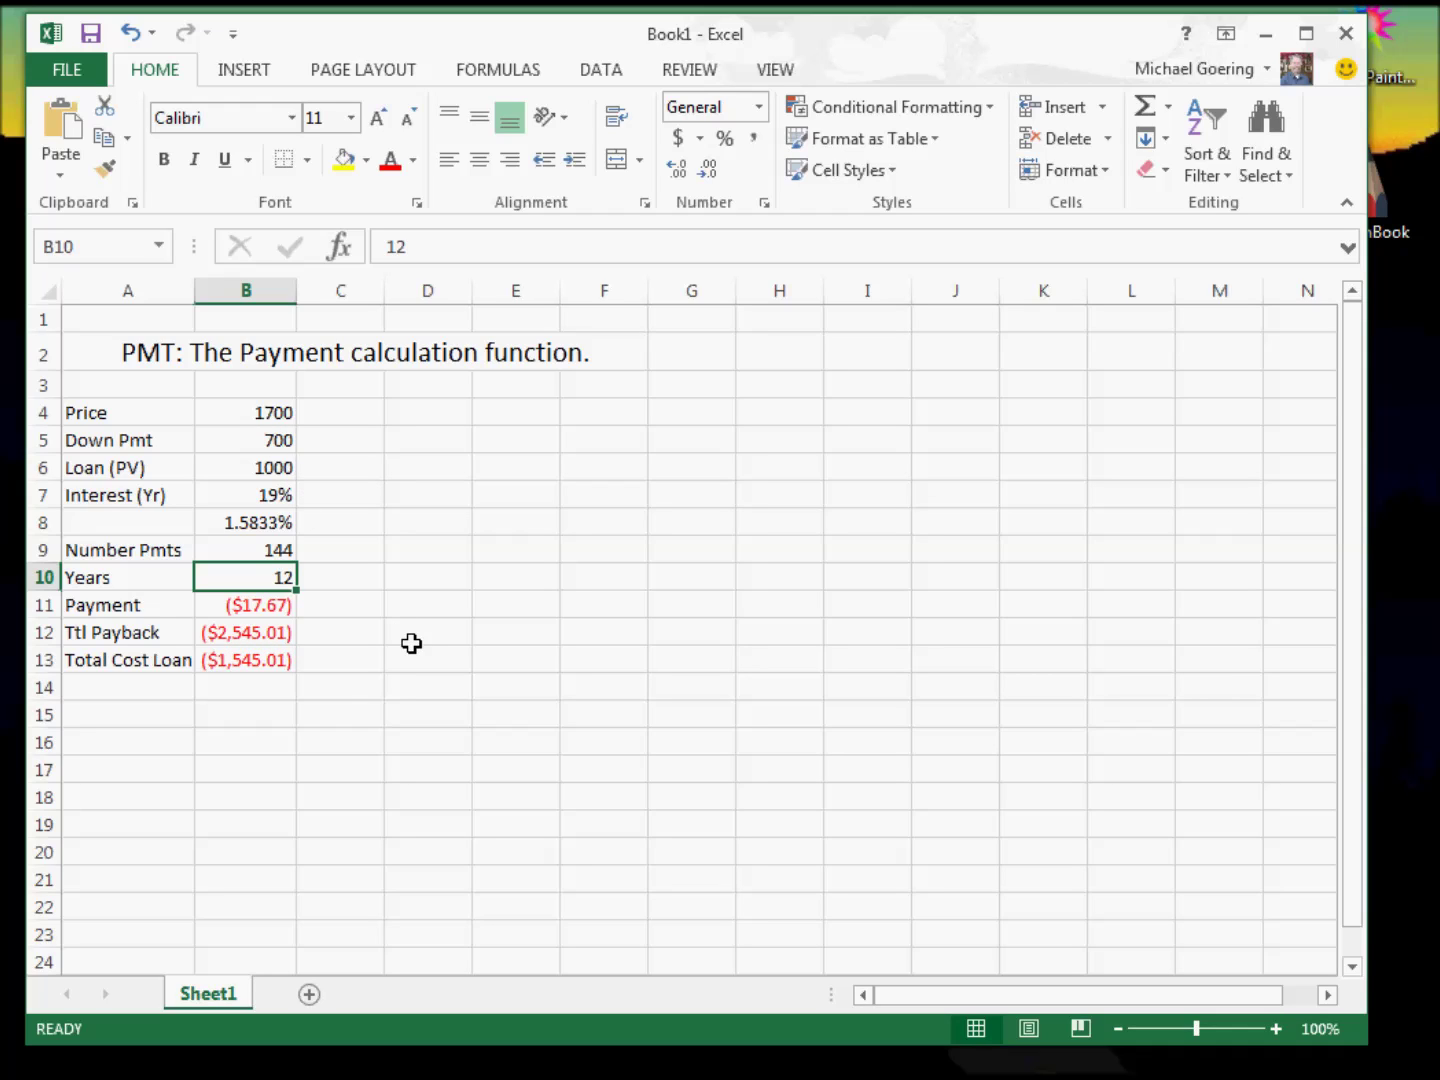
type("6")
key("Return")
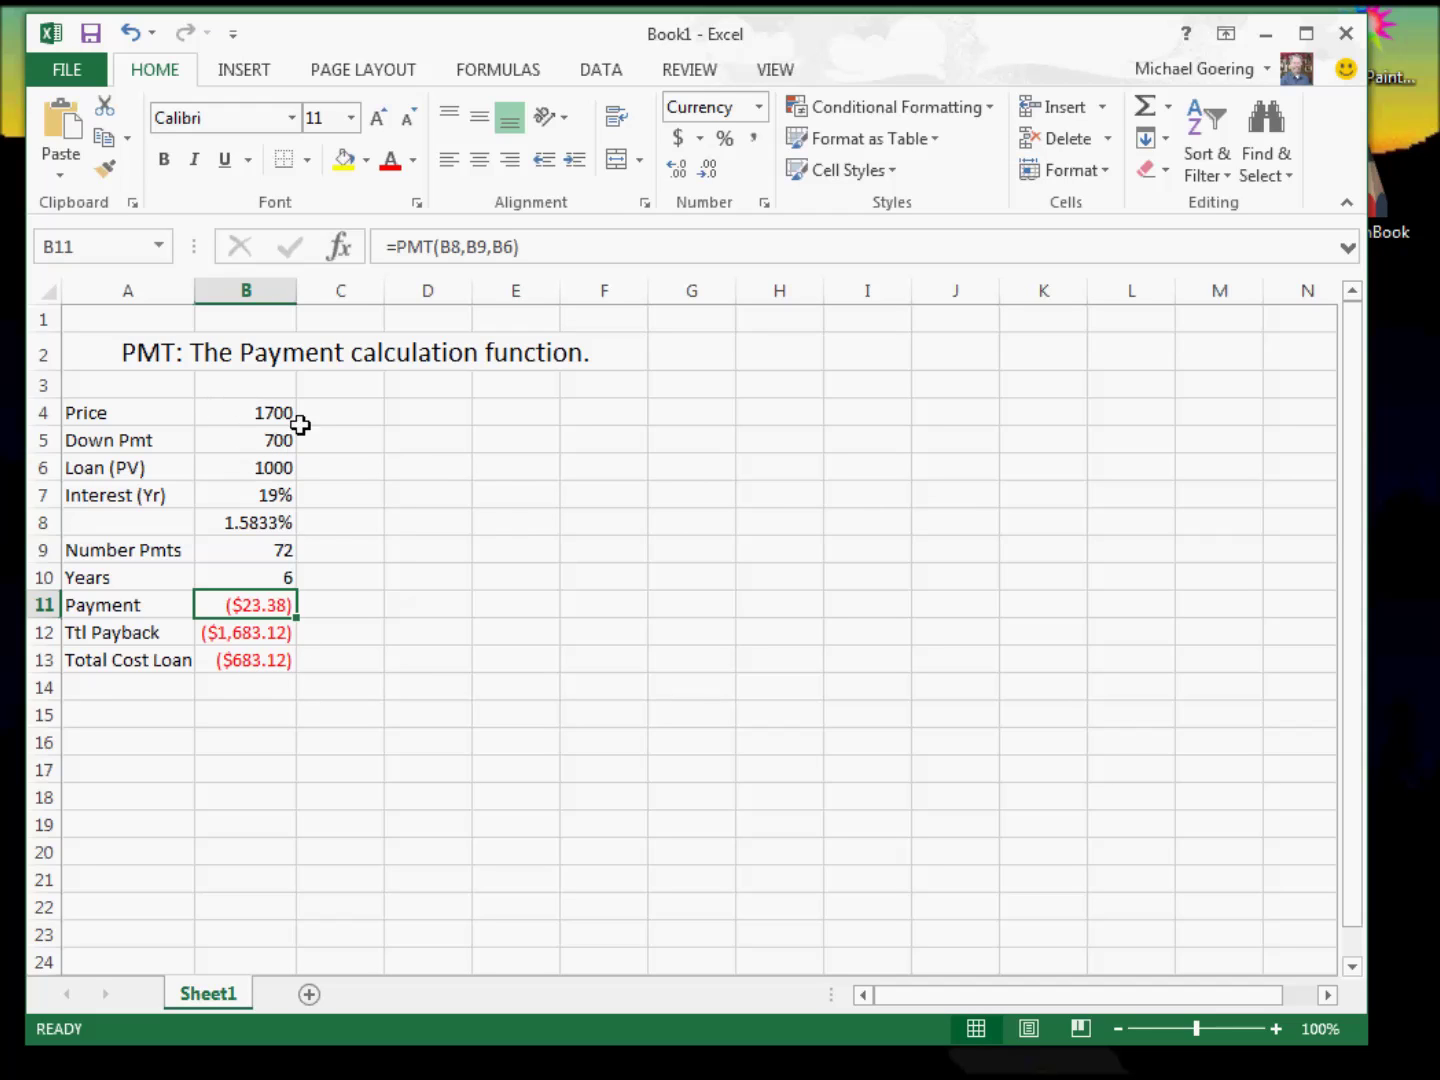
Step: Set the loan term in cell B10 to 5 years
left_click(281, 578)
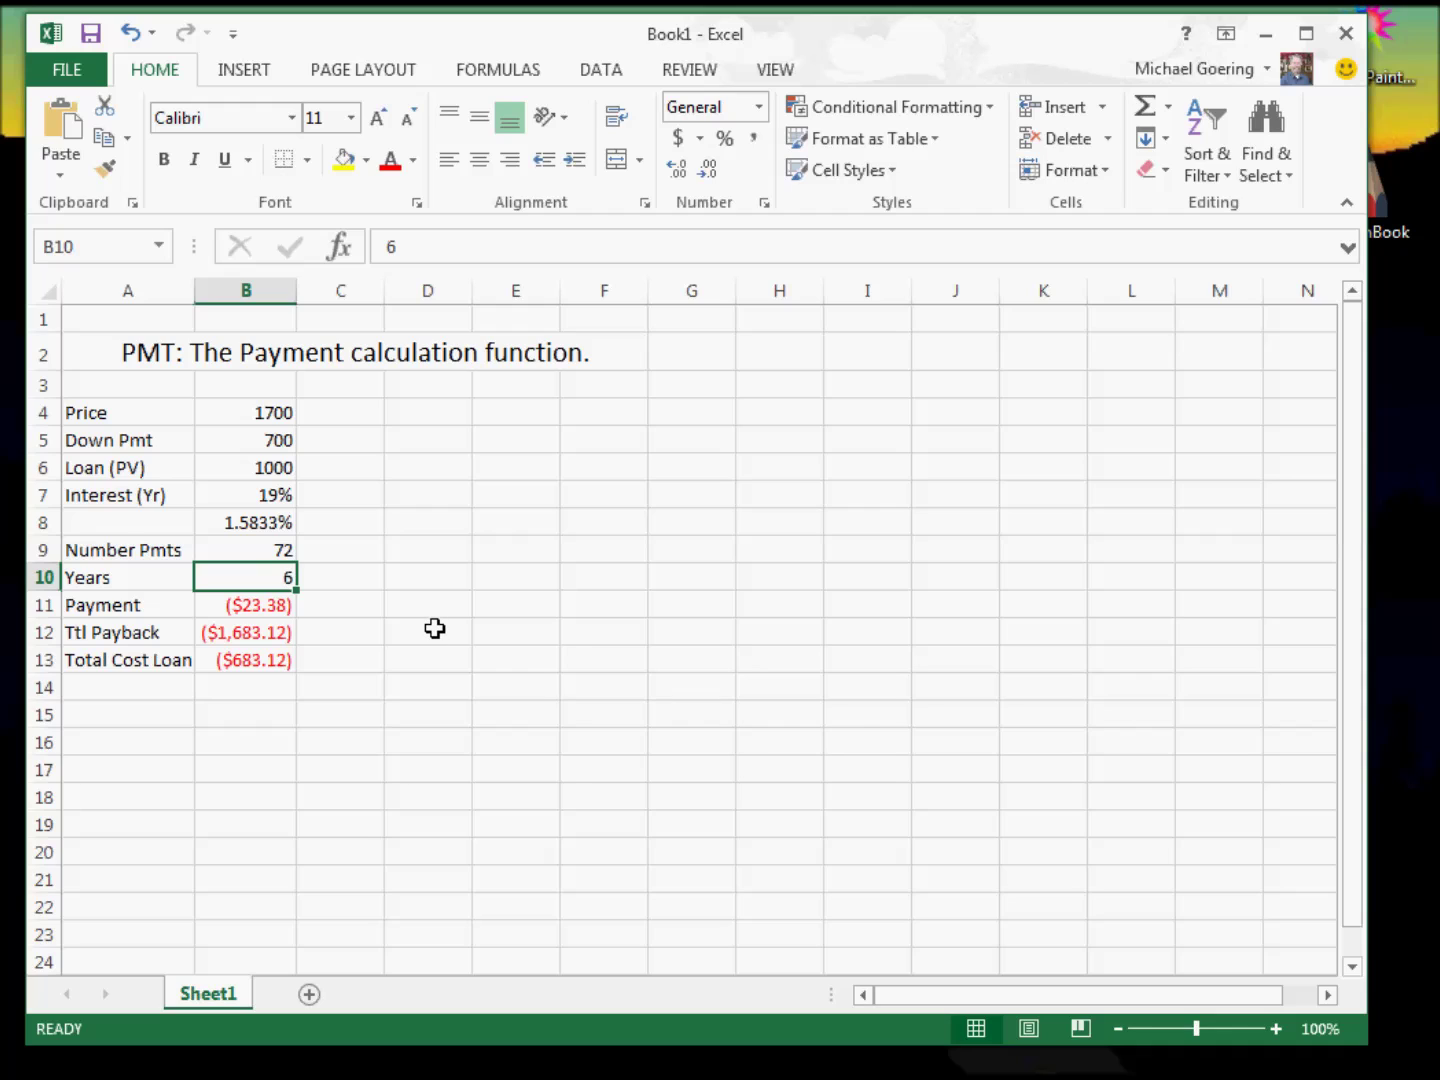
type("5")
key("Return")
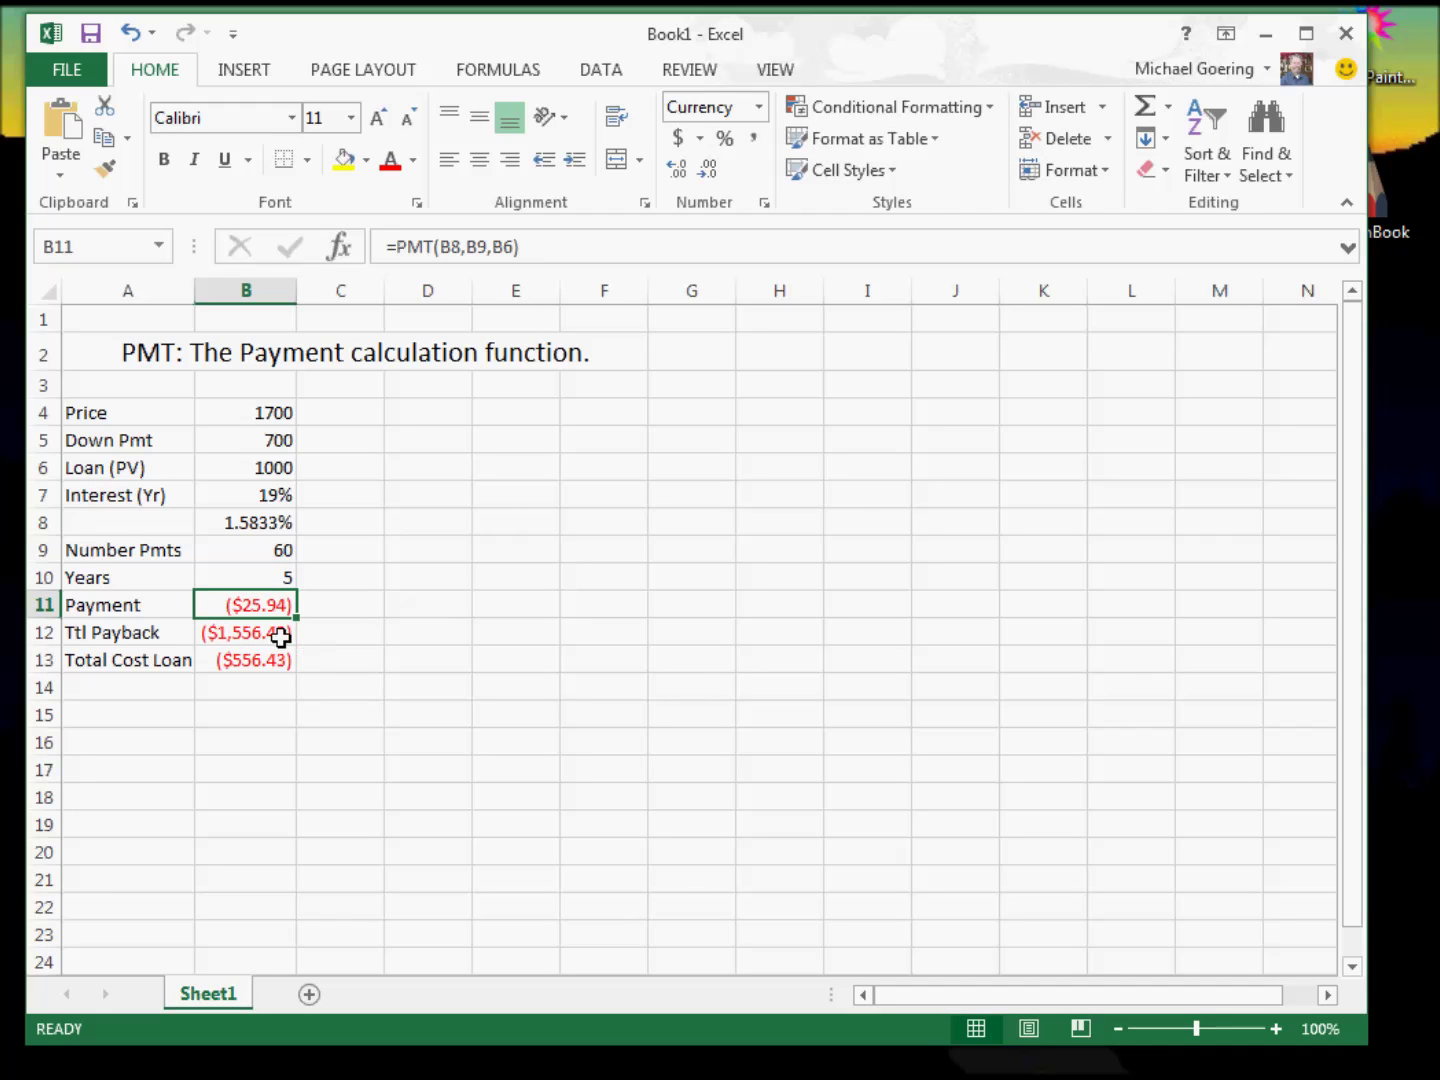
Step: Try a loan term of 4 years in cell B10 and check the total payback and loan cost cells
left_click(265, 578)
type("4")
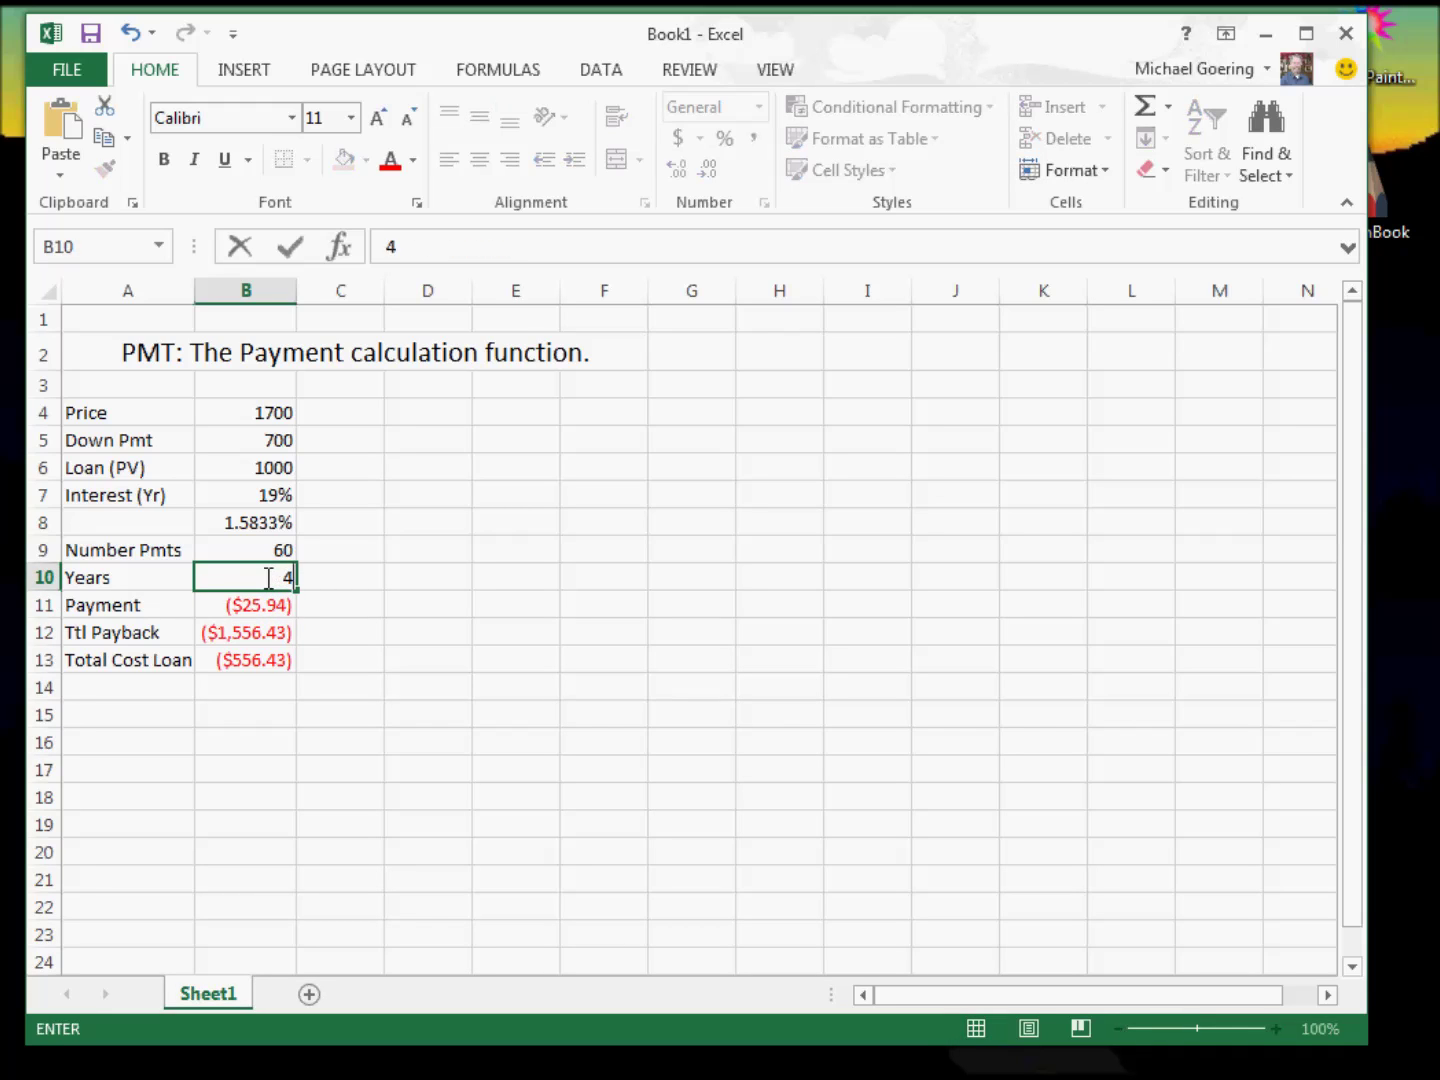
key("Return")
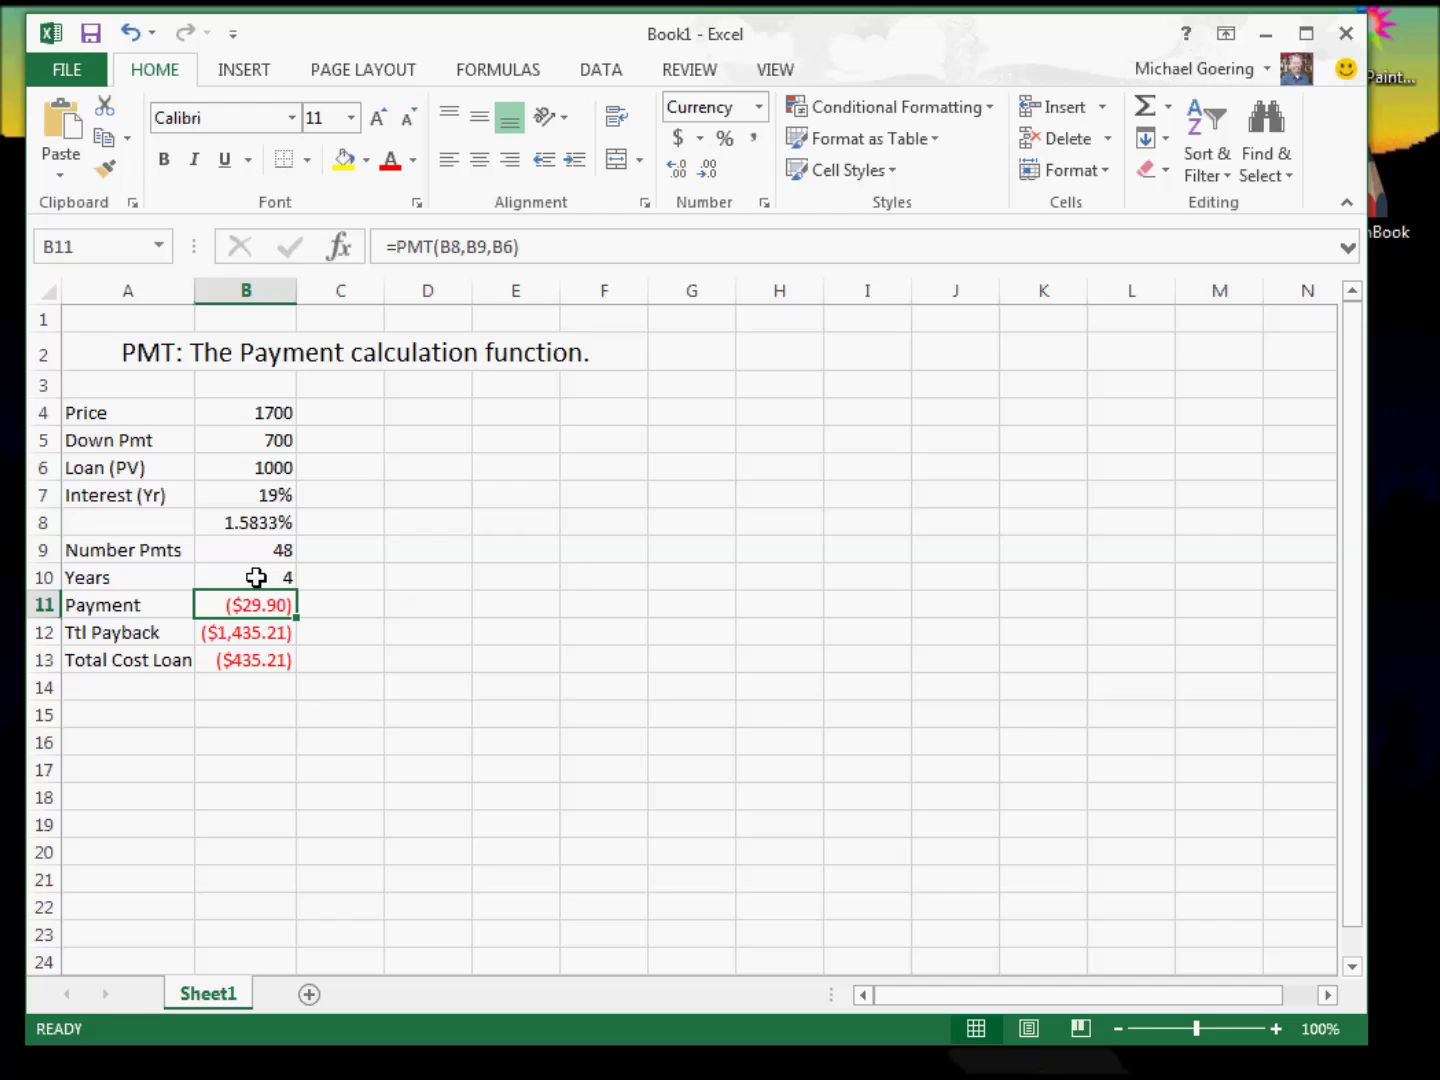
left_click(268, 633)
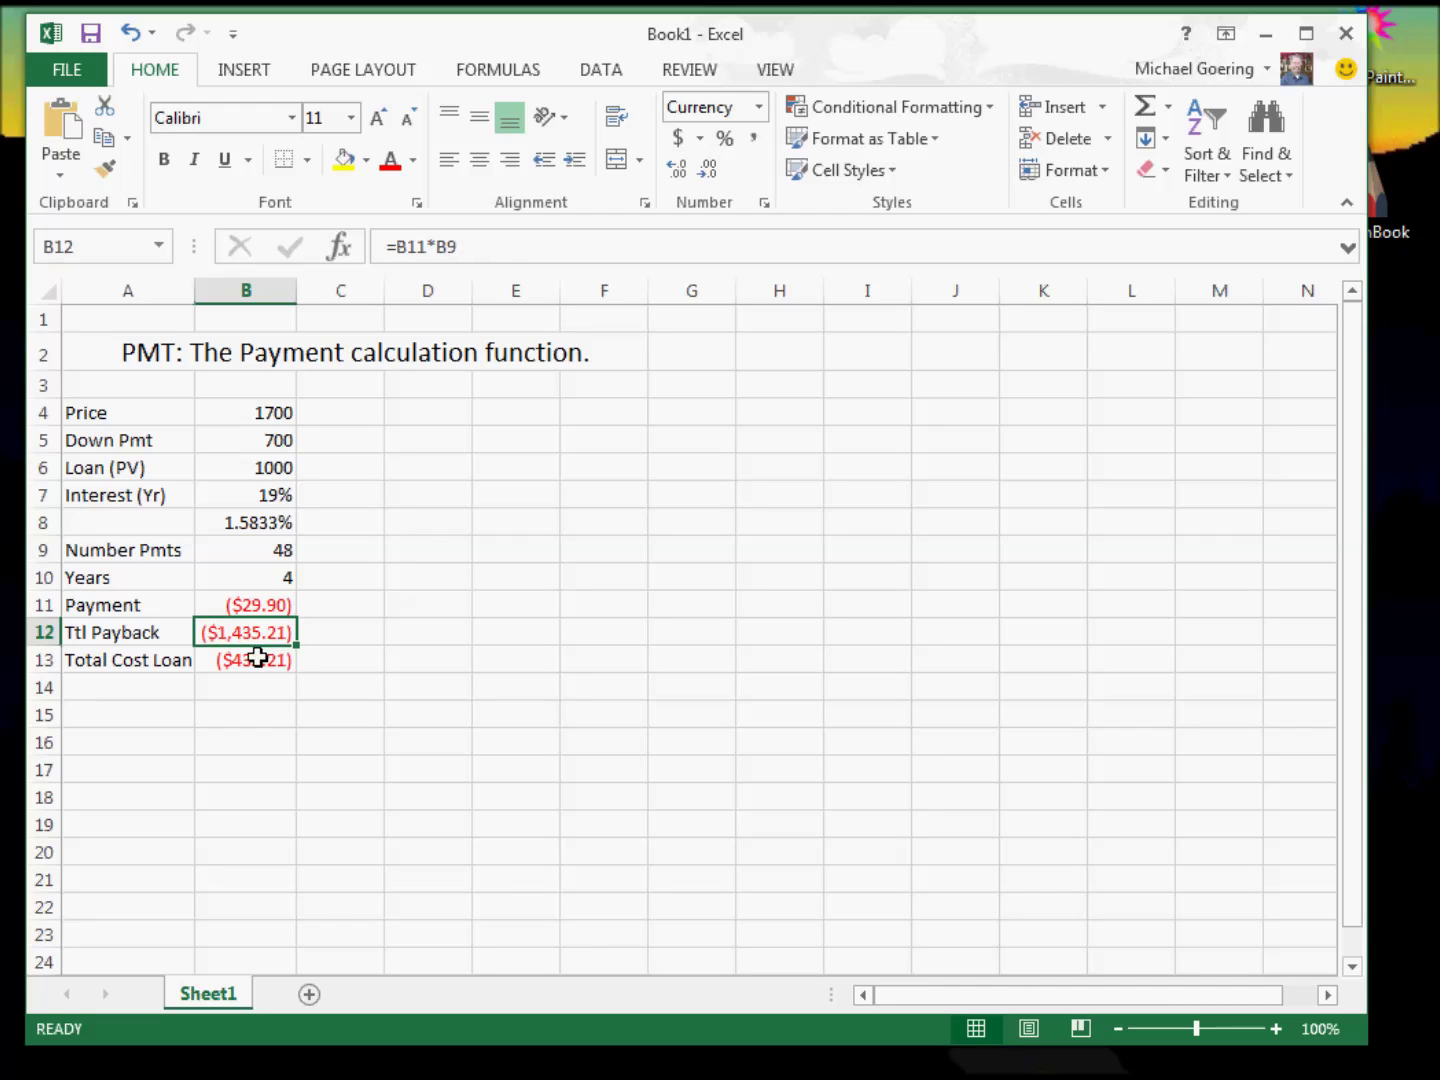
left_click(257, 658)
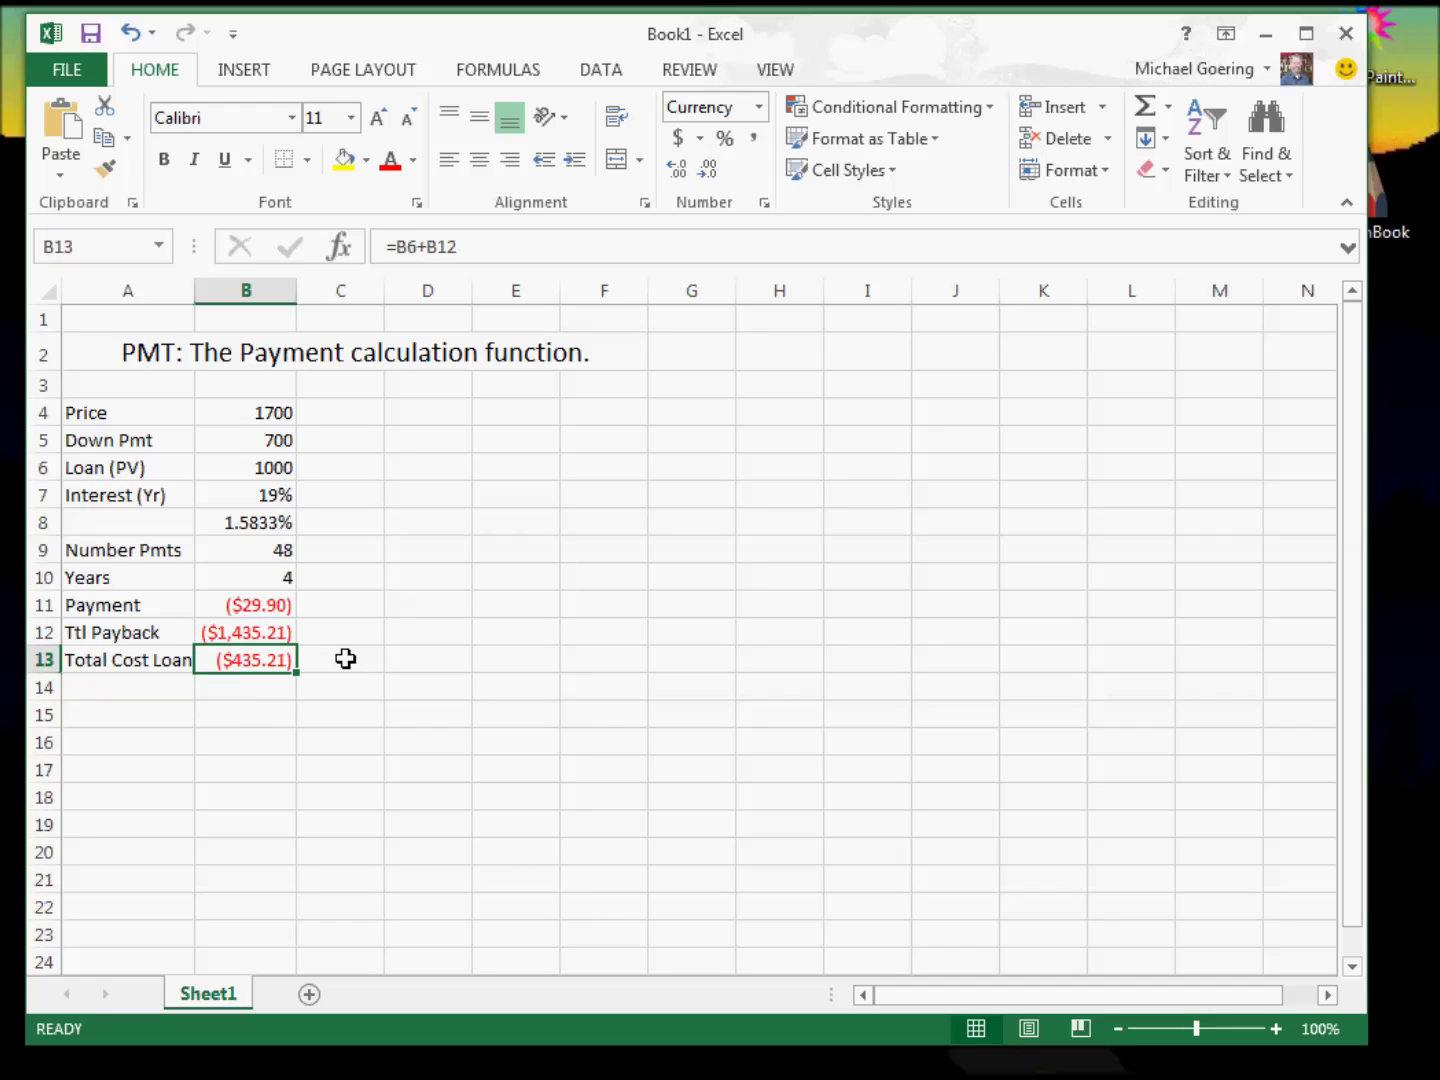
Step: Try a loan term of 2 years in cell B10 to compare the payment and loan cost
left_click(281, 578)
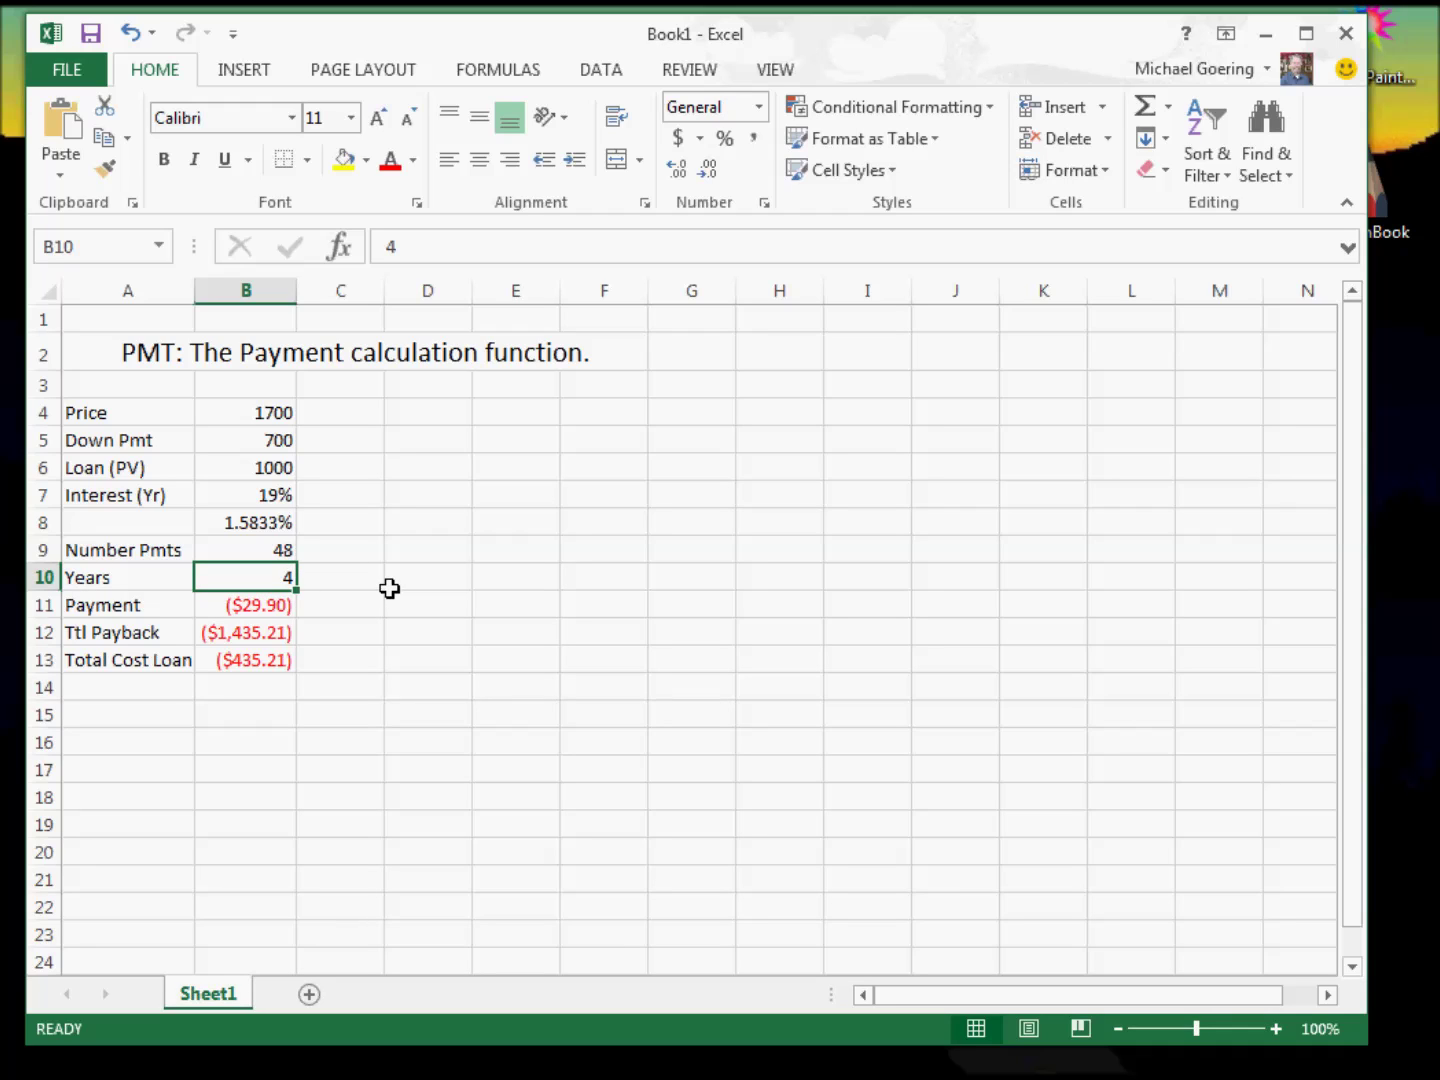
type("2")
key("Return")
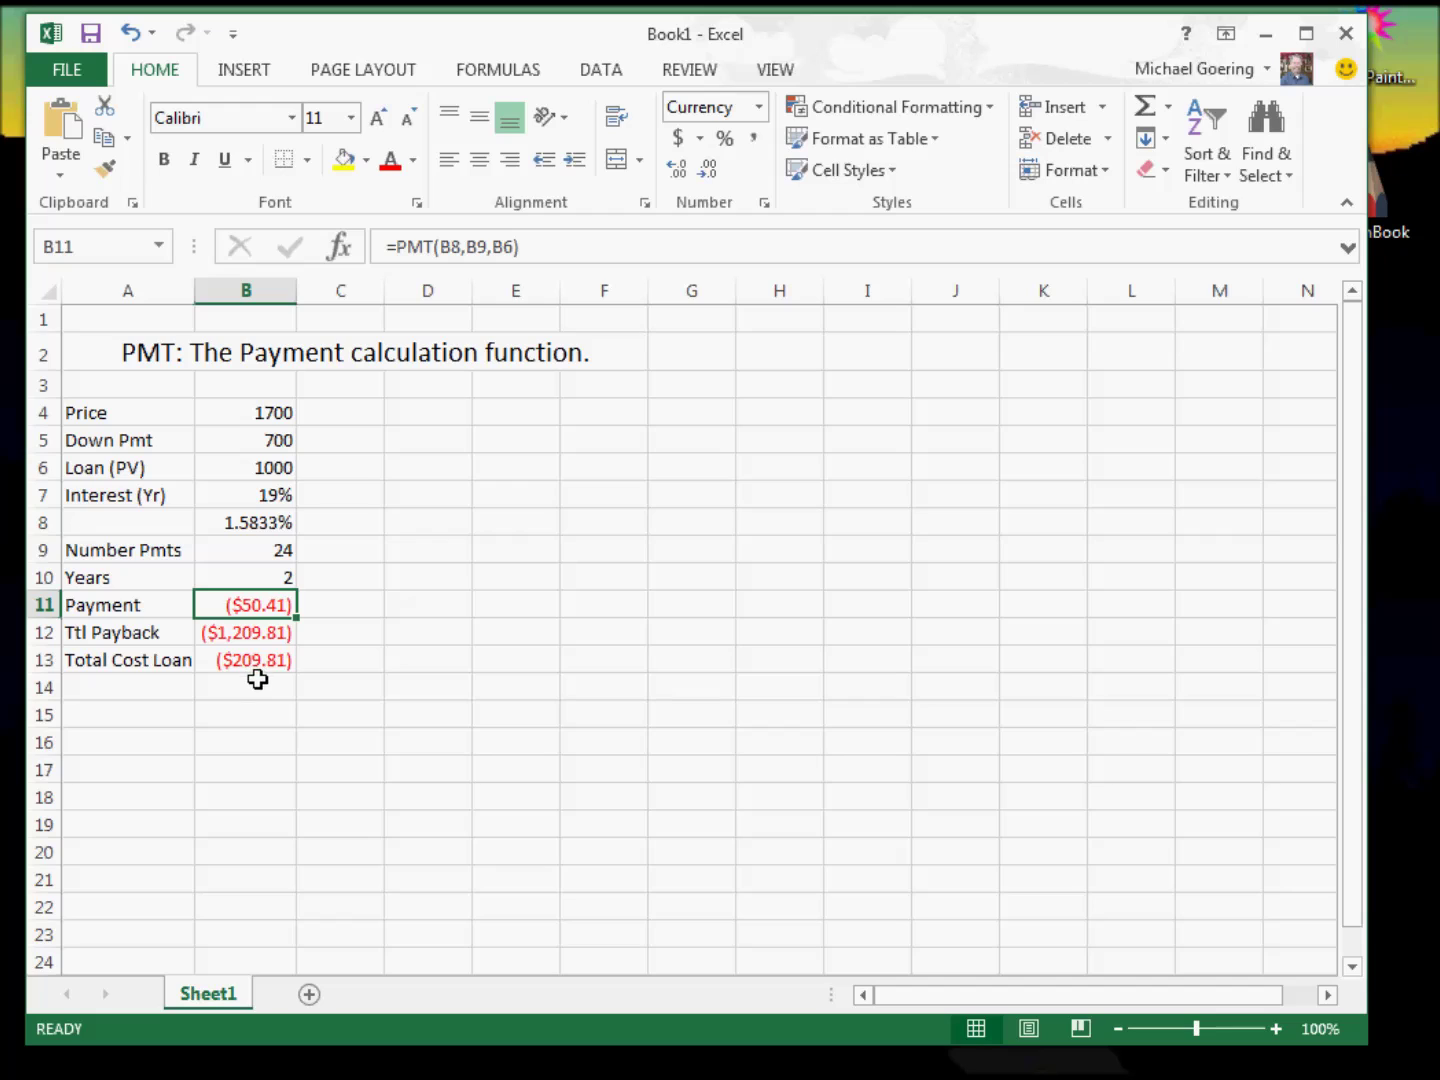
Step: Set the loan term in cell B10 to 1 year
left_click(273, 575)
type("1")
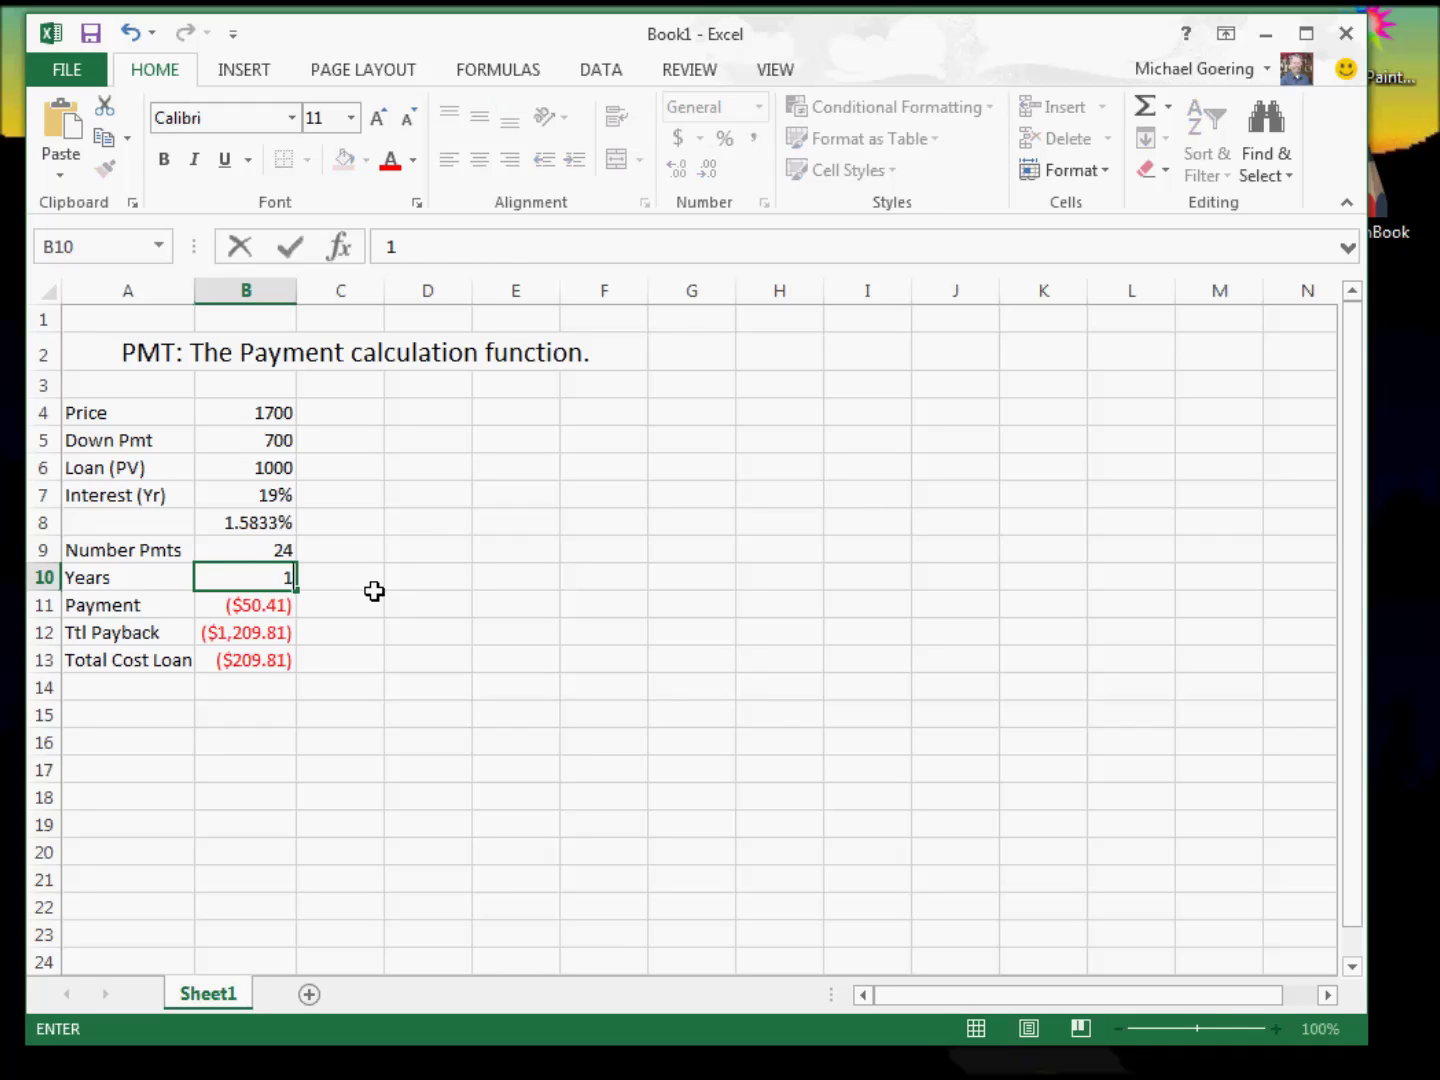
key("Return")
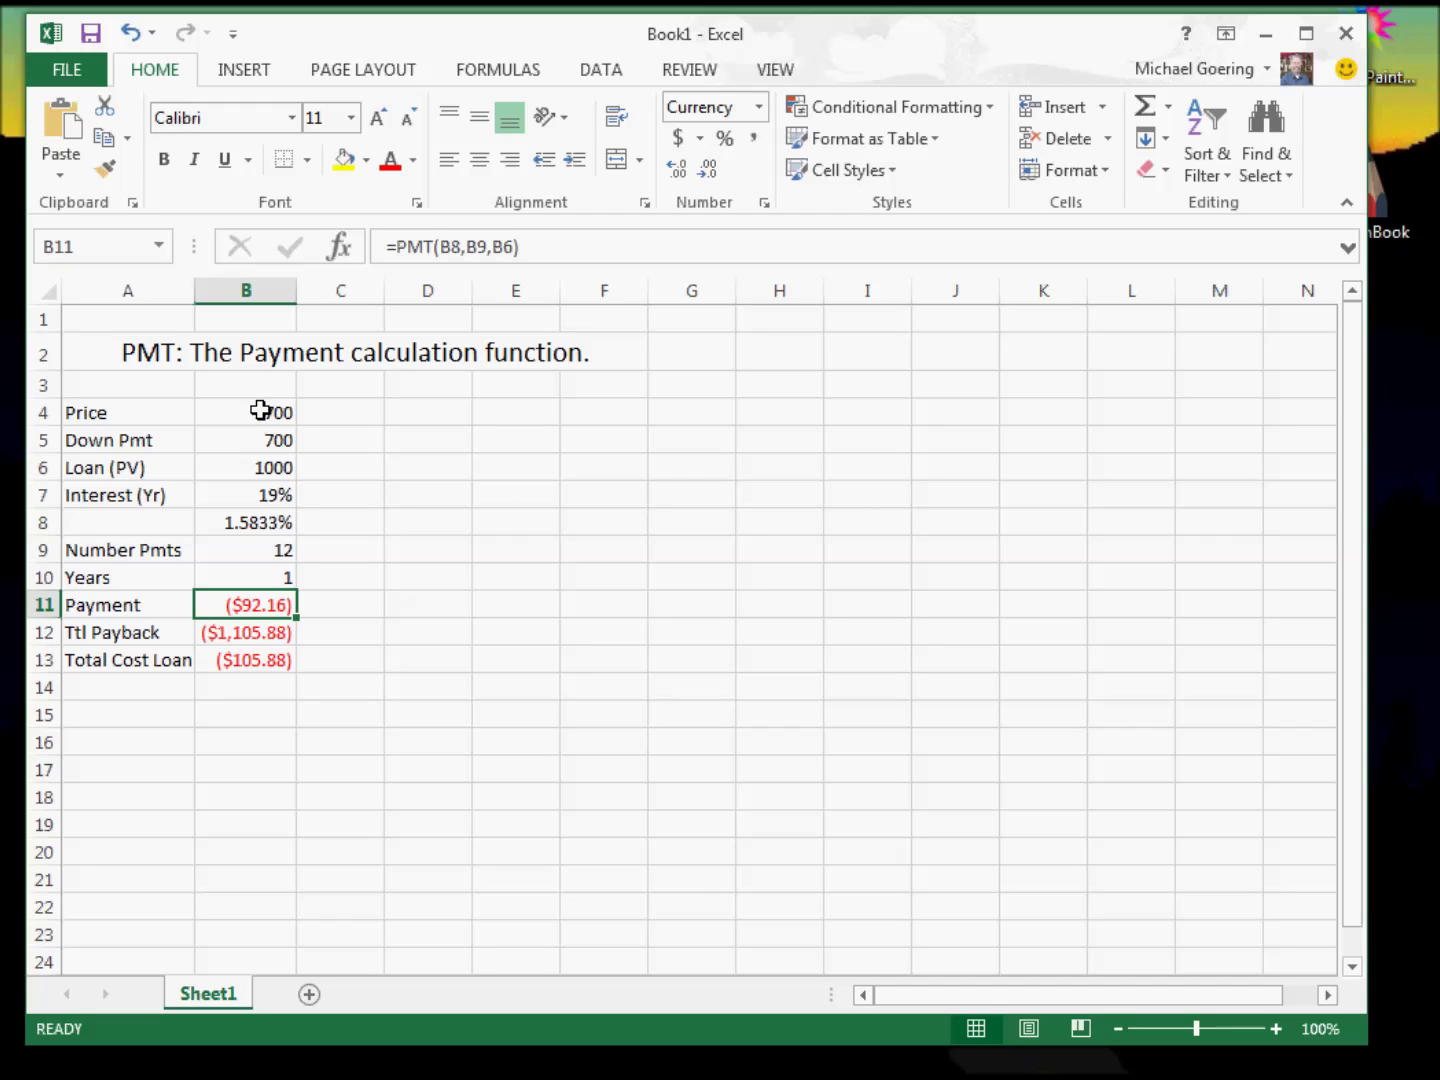
Step: Copy the loan values and formulas in B4:B13 to D4:D13 as a second scenario
key("Up")
key("Up")
key("Up")
key("Up")
key("Up")
key("Up")
key("Up")
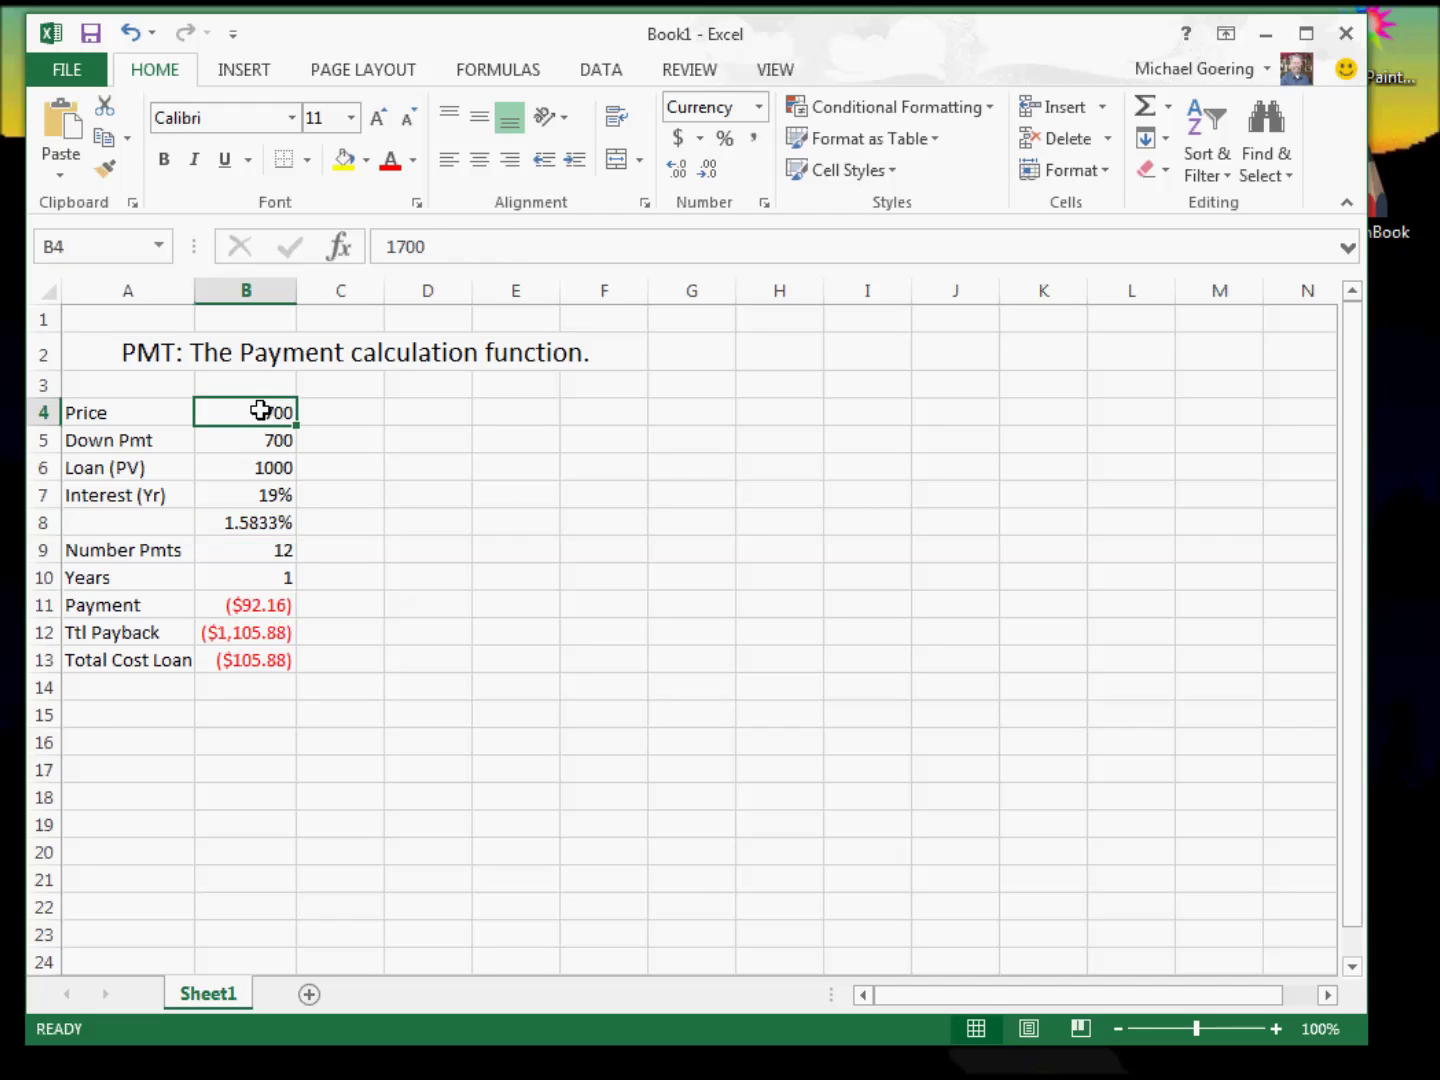
left_click_drag(260, 412, 275, 662)
left_click_drag(296, 553, 412, 562)
left_click(463, 598)
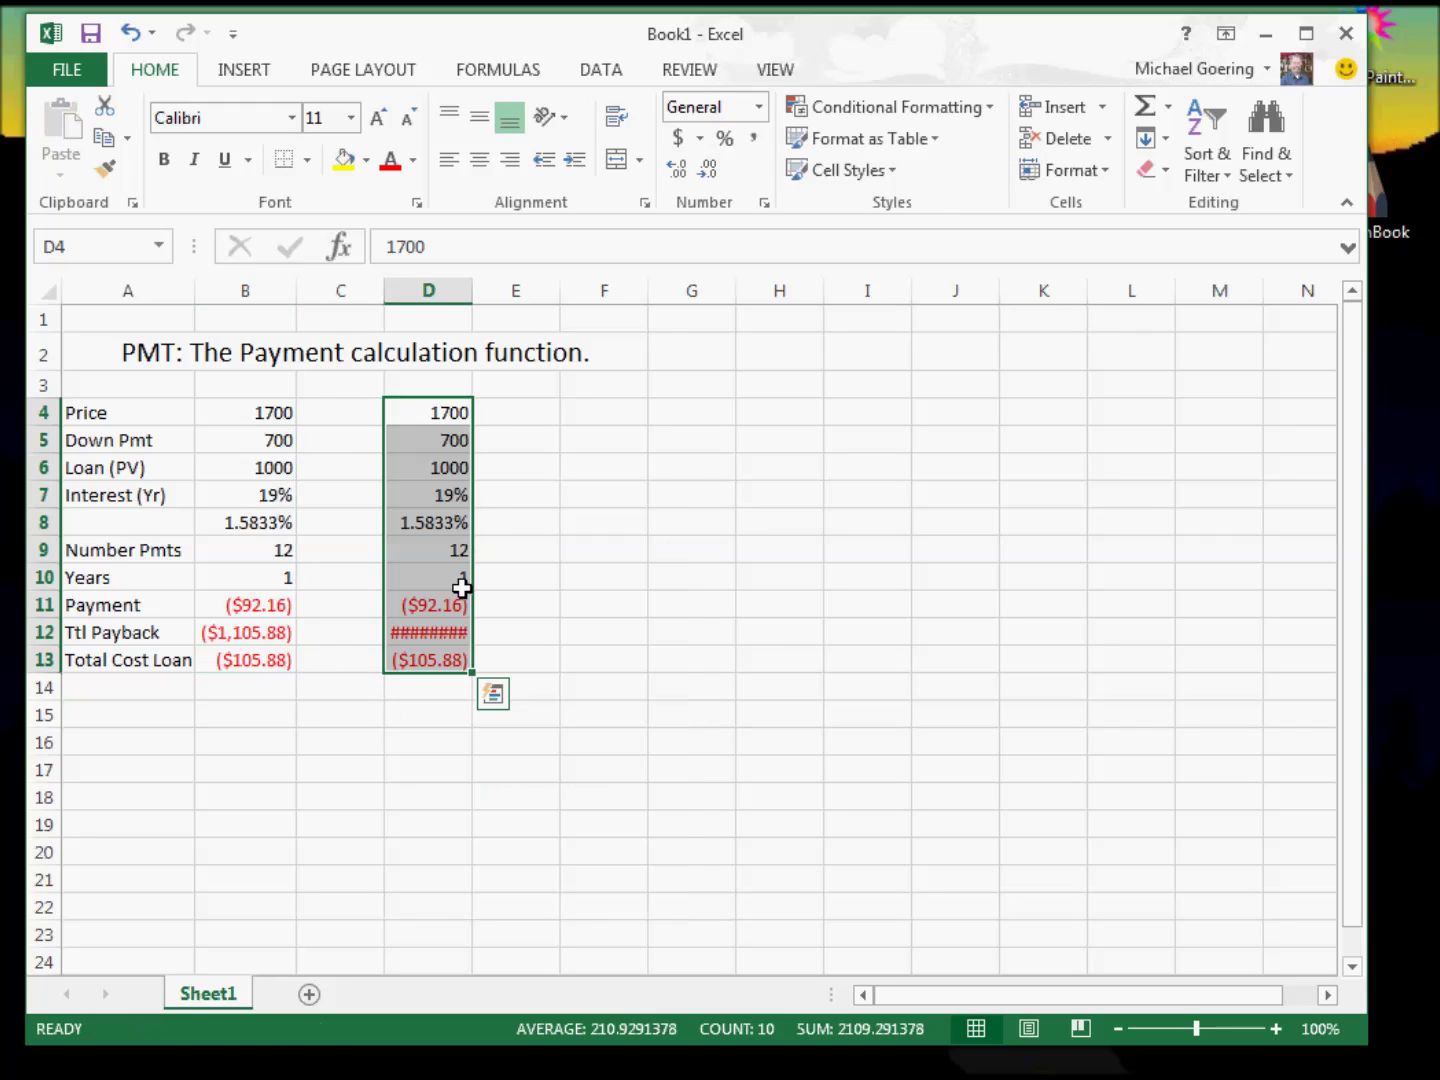
Step: Narrow the empty column C and fit the width of column D to its contents
left_click_drag(384, 291, 326, 298)
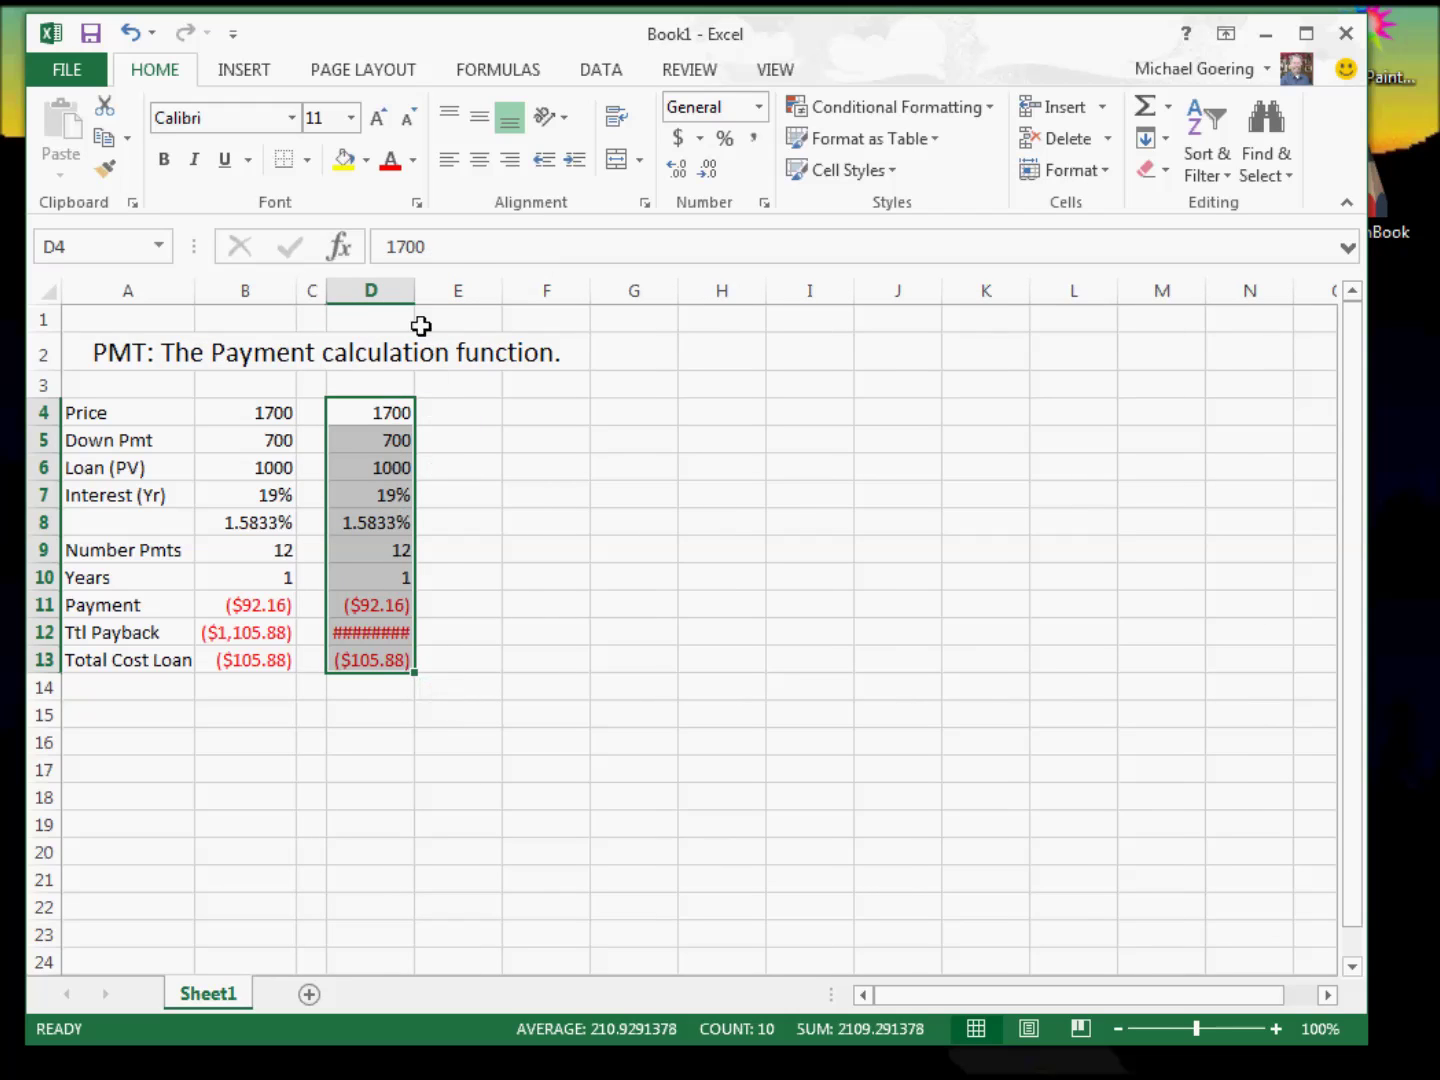
double_click(413, 292)
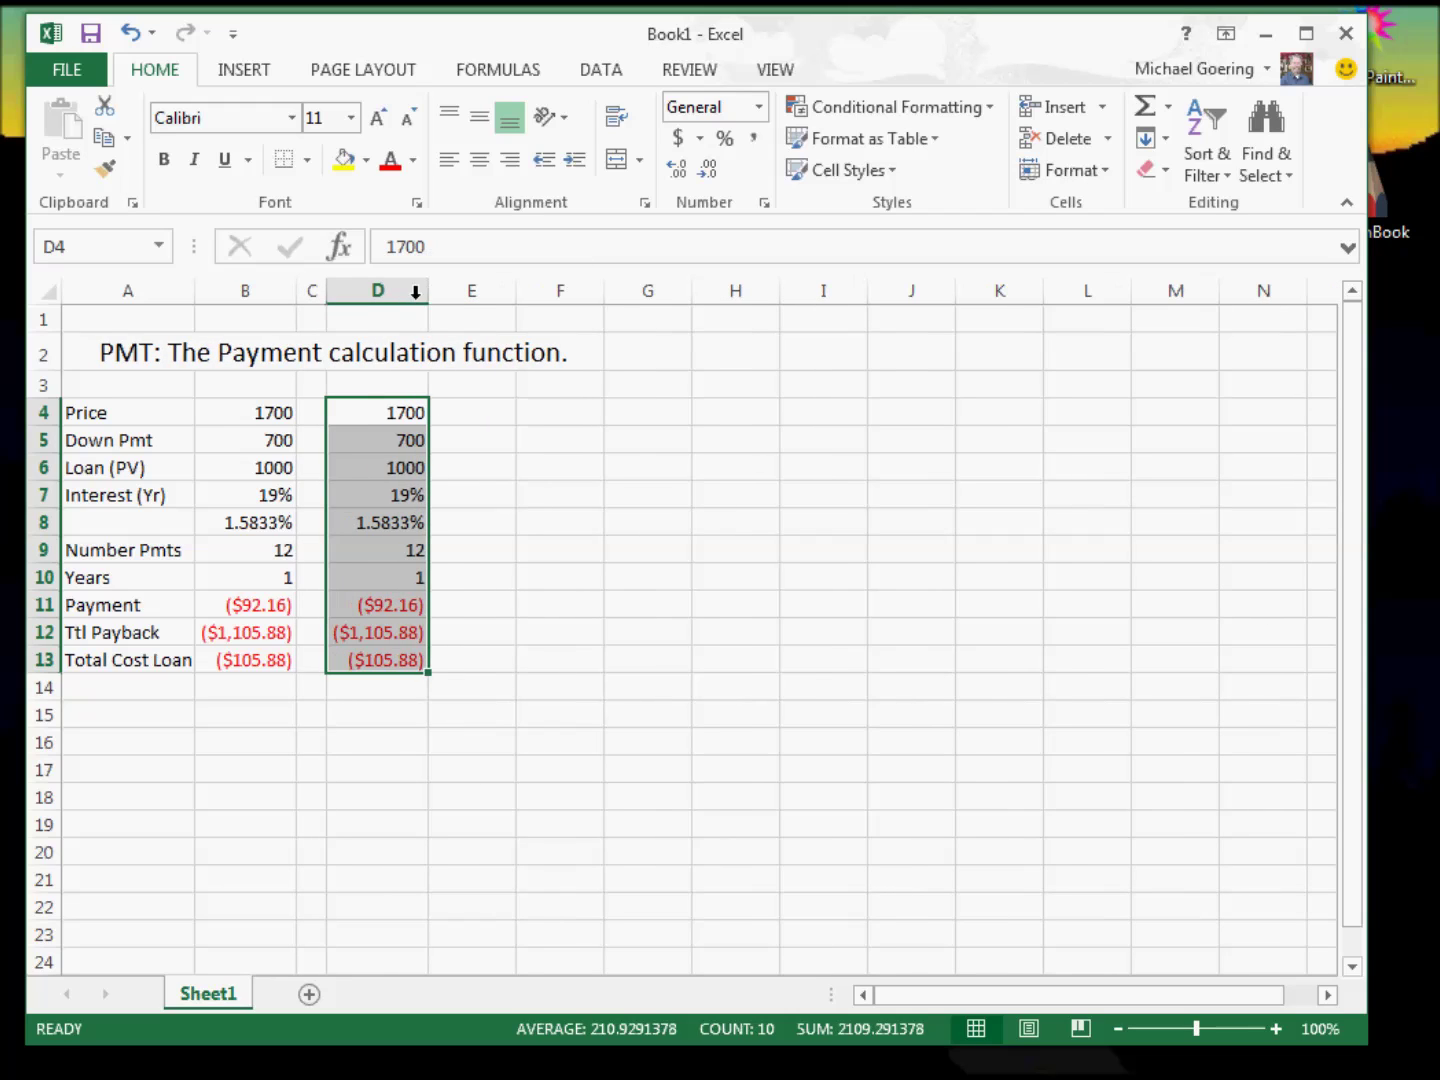
left_click(398, 440)
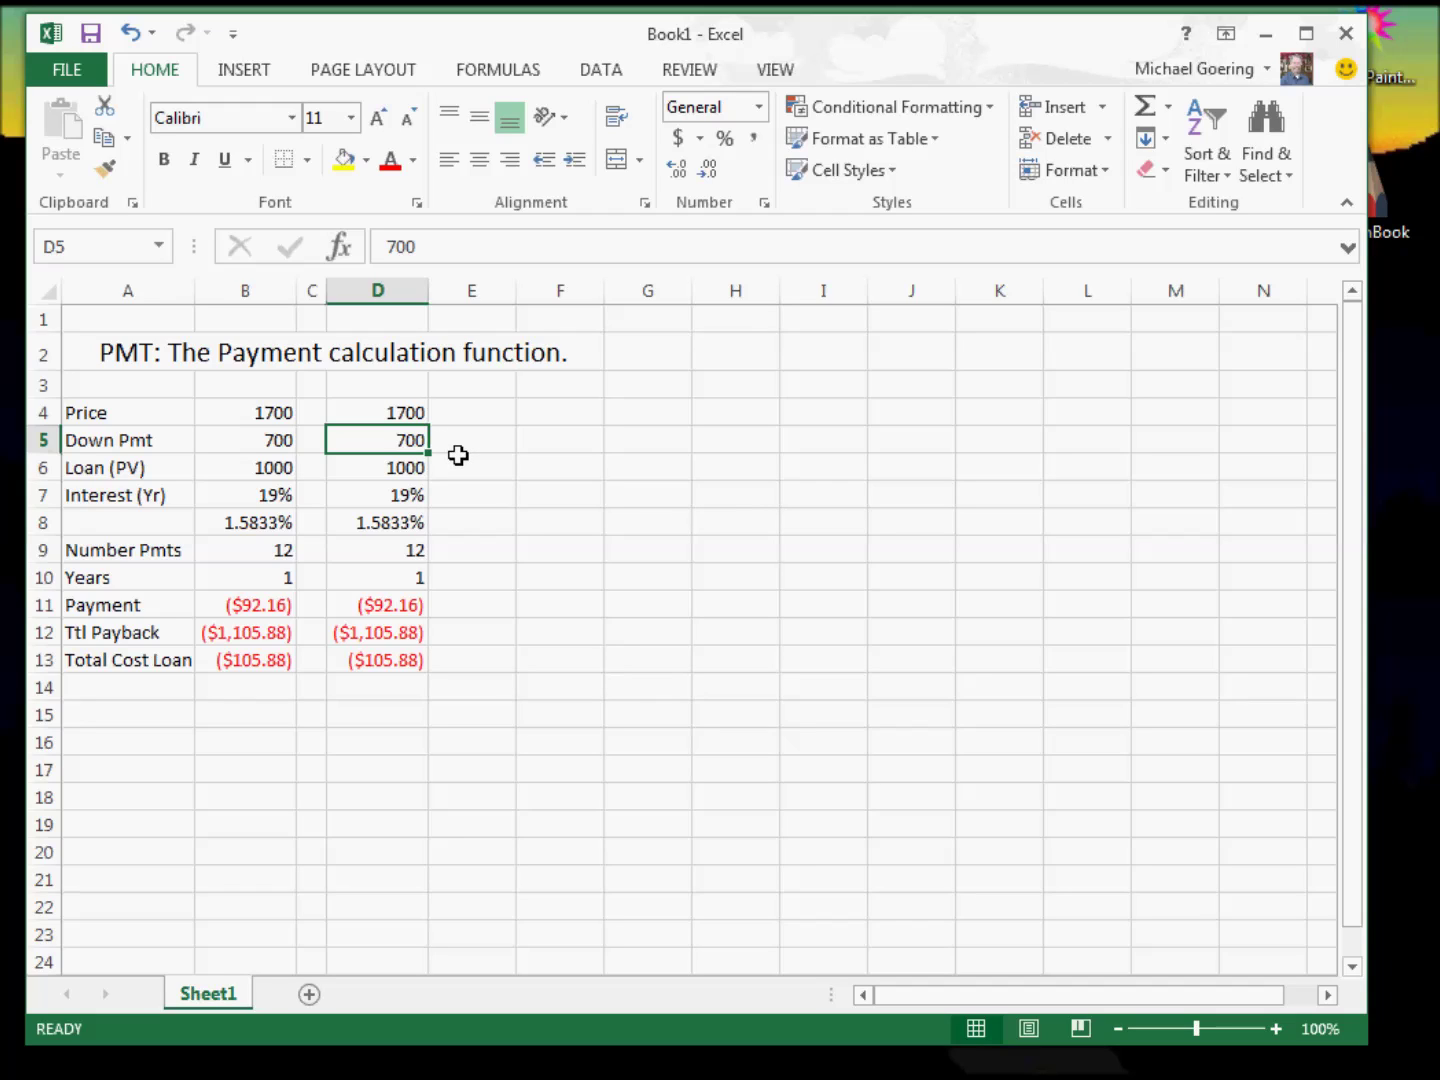
Step: Set the second scenario's down payment in cell D5 to 850
left_click(285, 545)
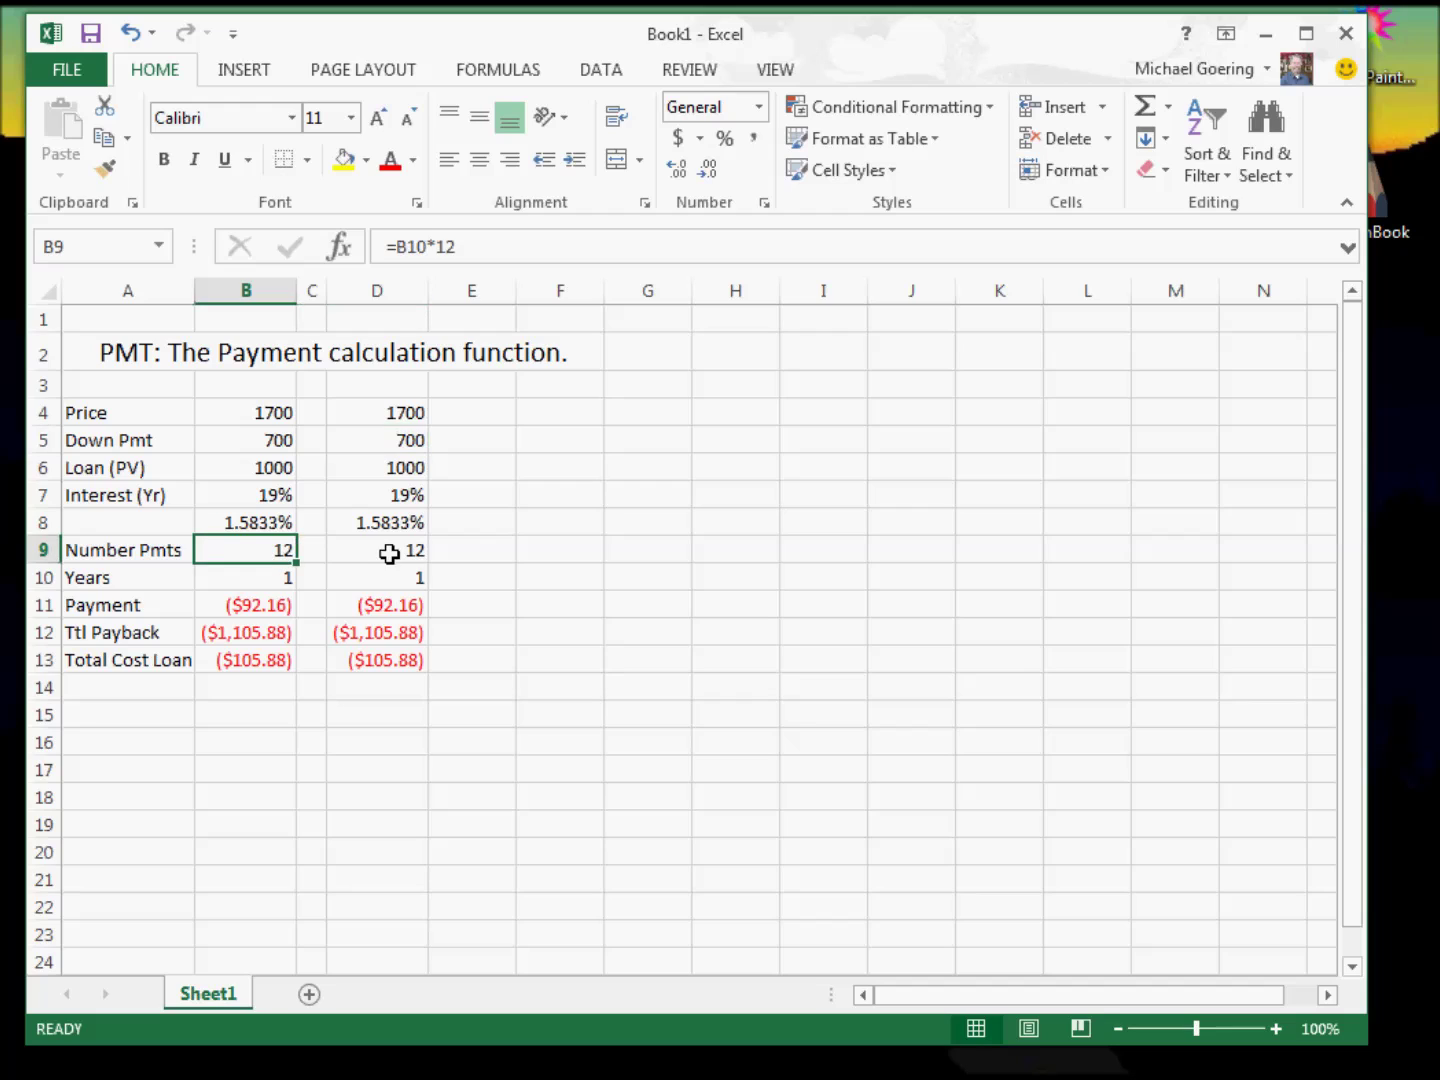
left_click(408, 492)
left_click(404, 412)
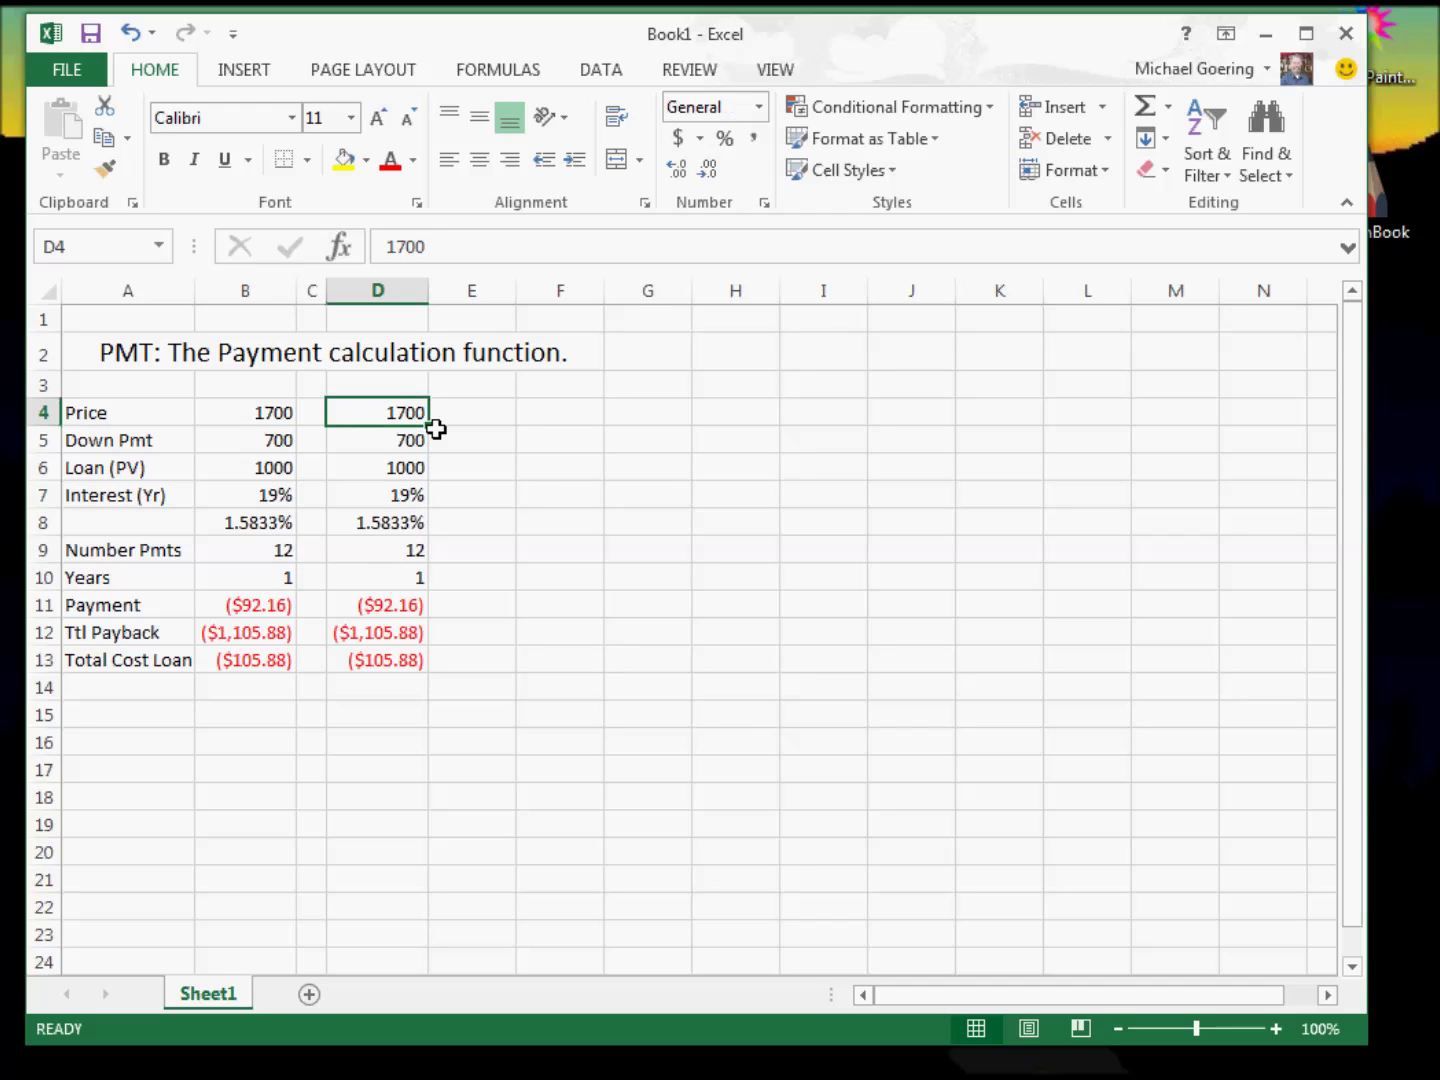
left_click(408, 441)
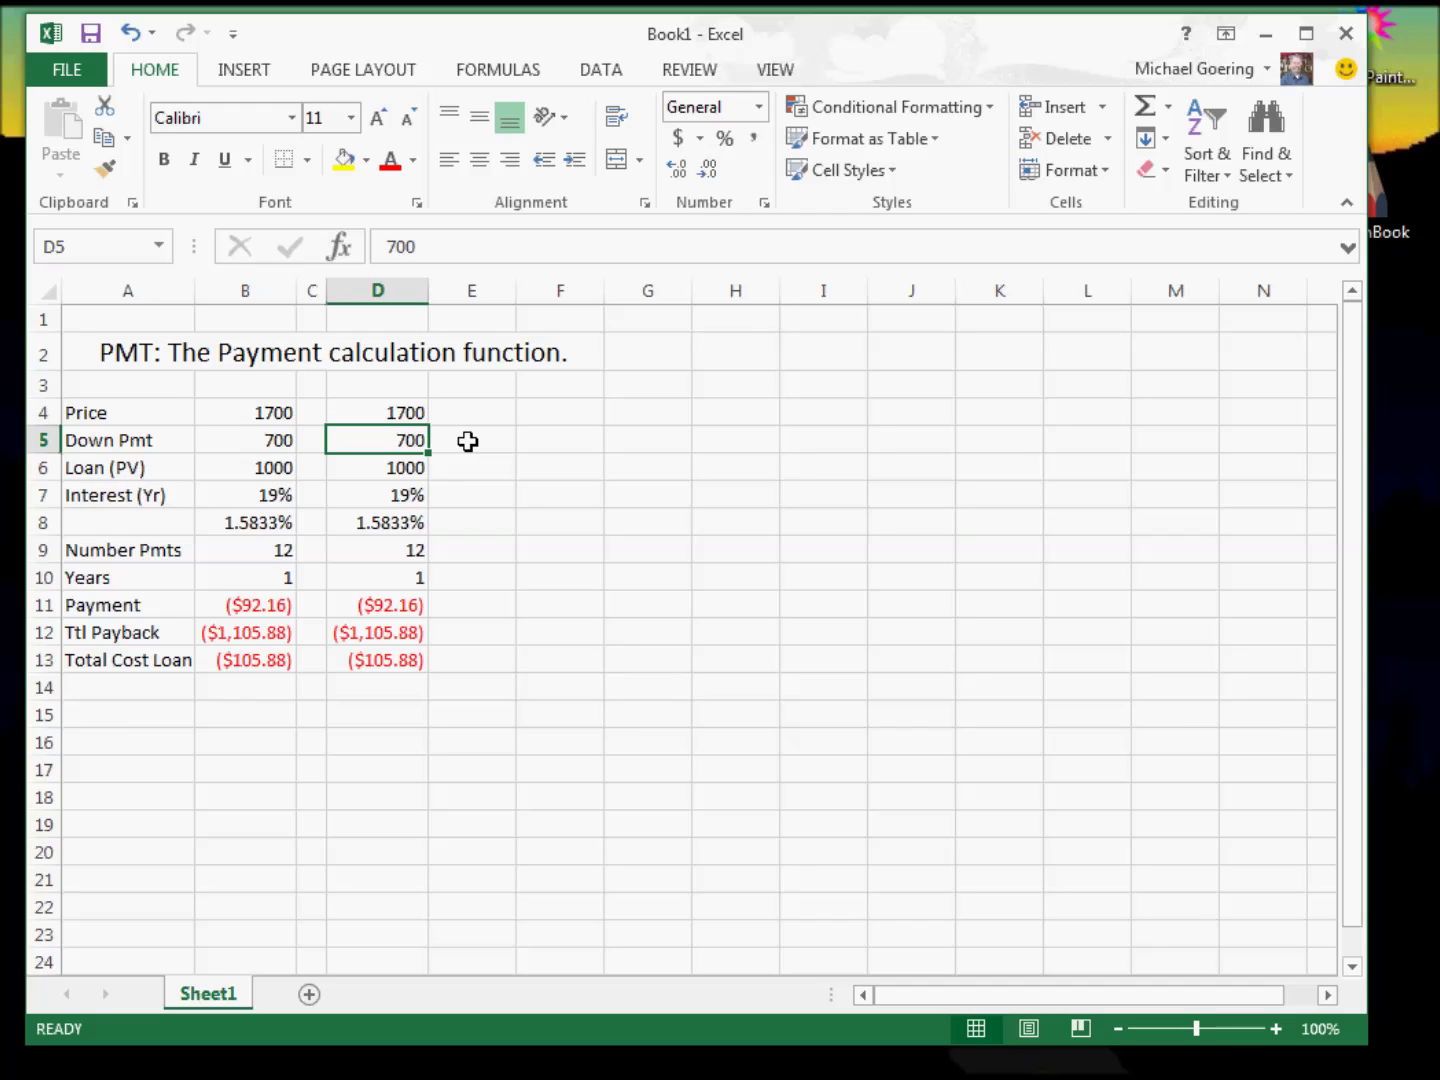
type("8")
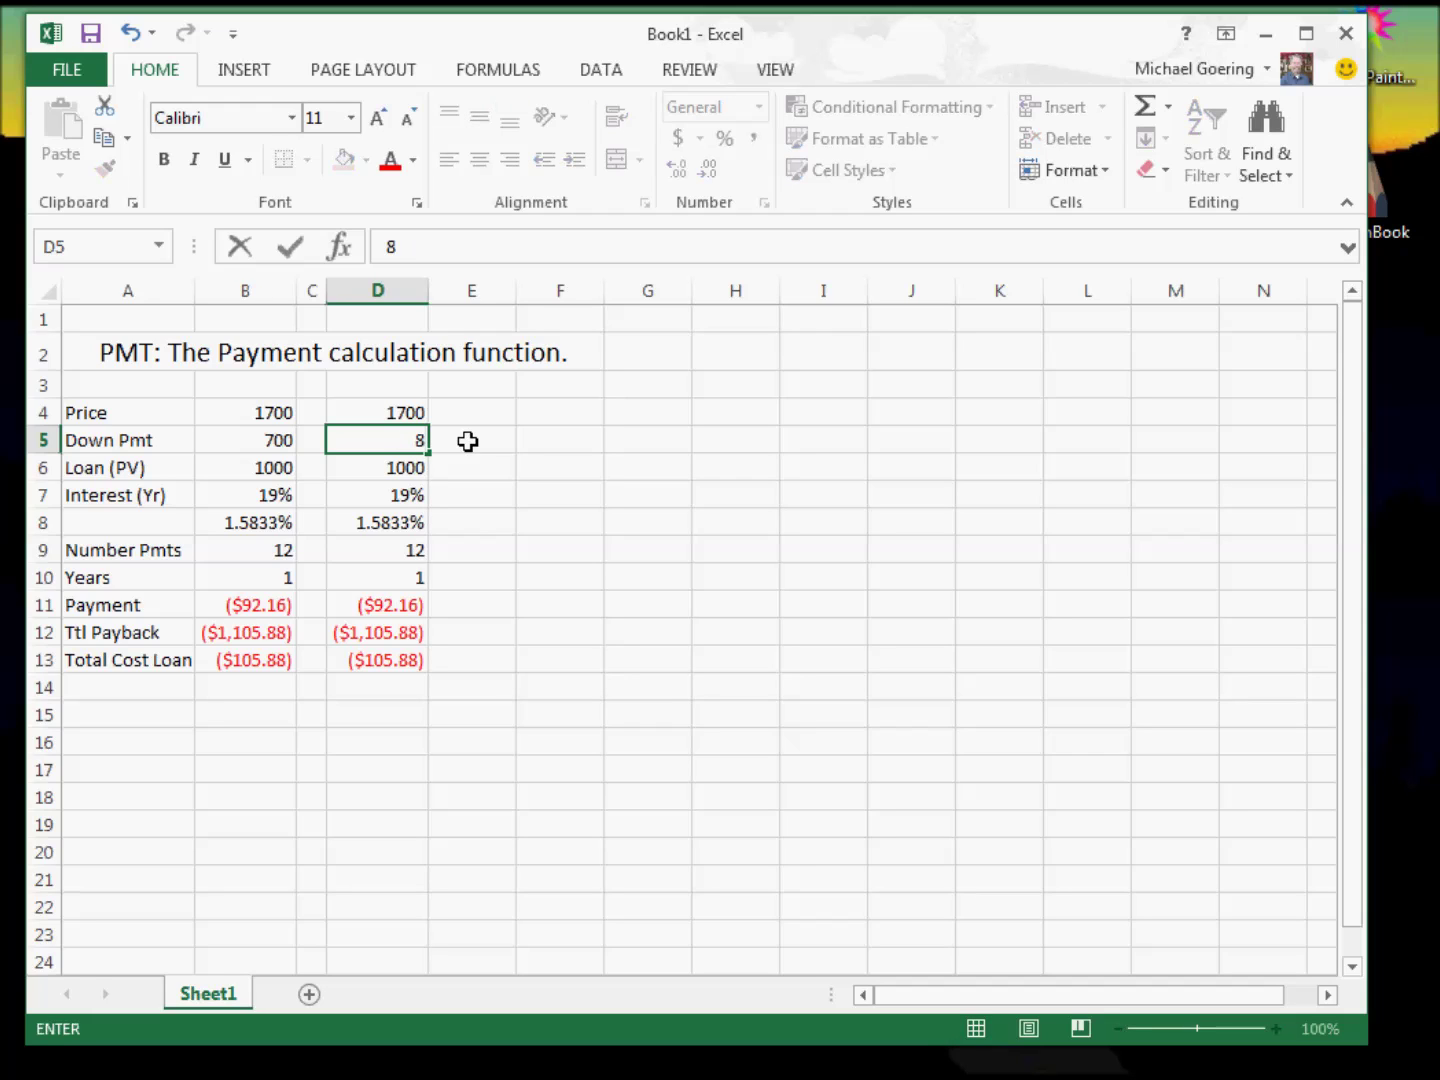
type("50")
key("Return")
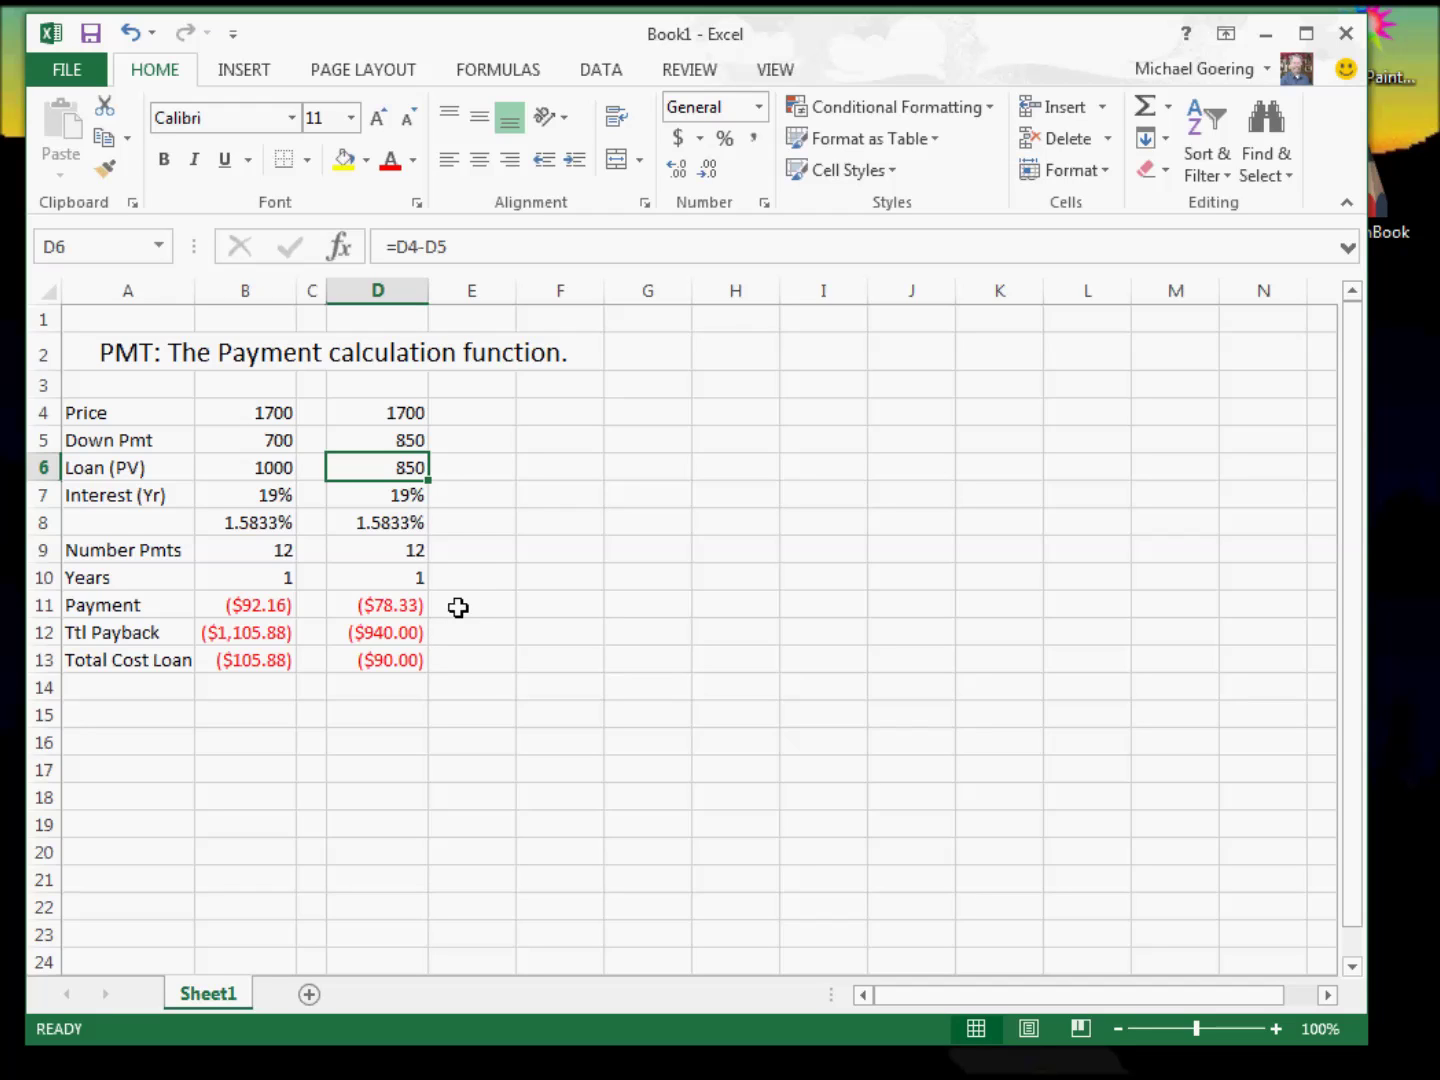
Step: Set the second scenario's yearly interest in cell D7 to 9.5%
left_click(411, 496)
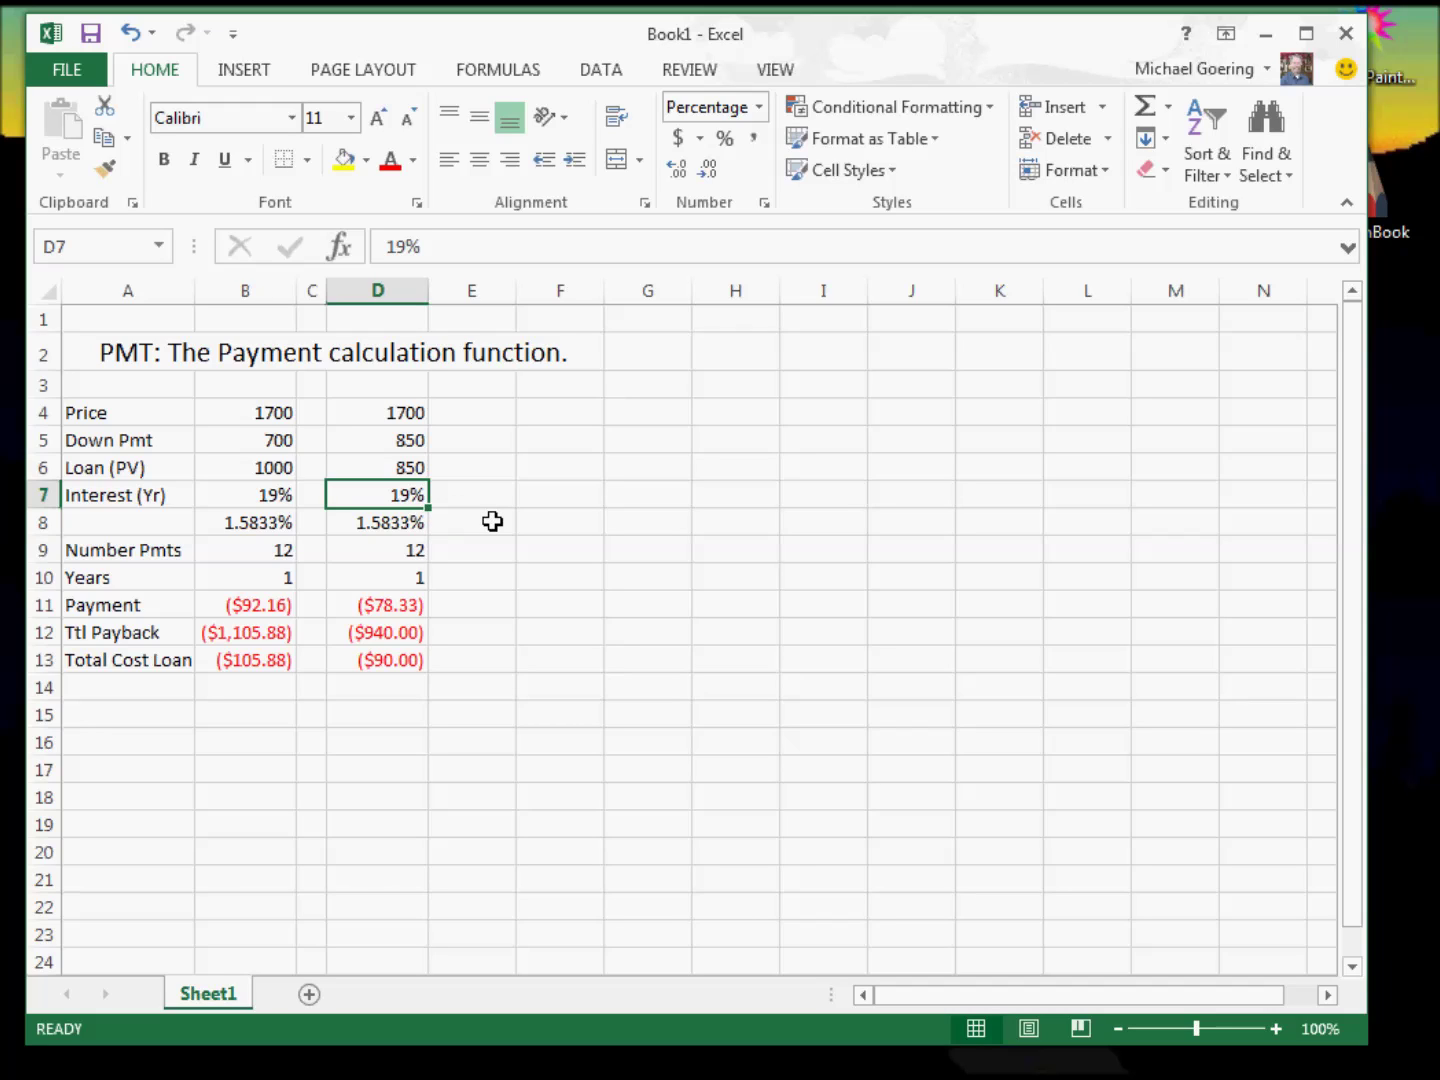
type("9.5")
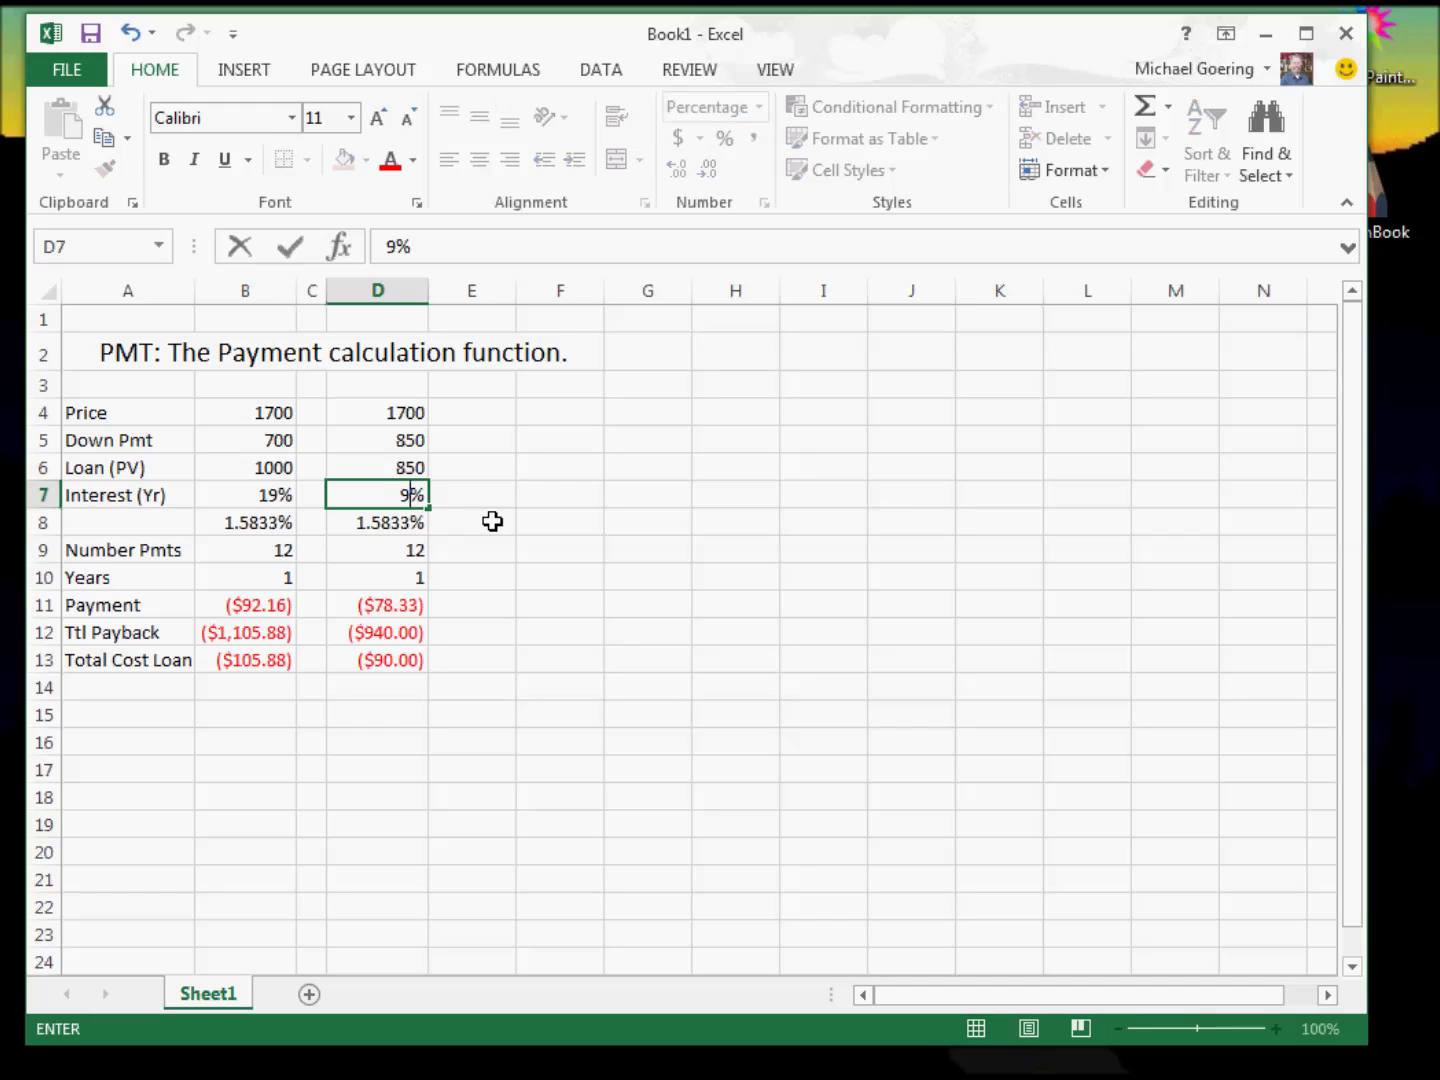
key("Return")
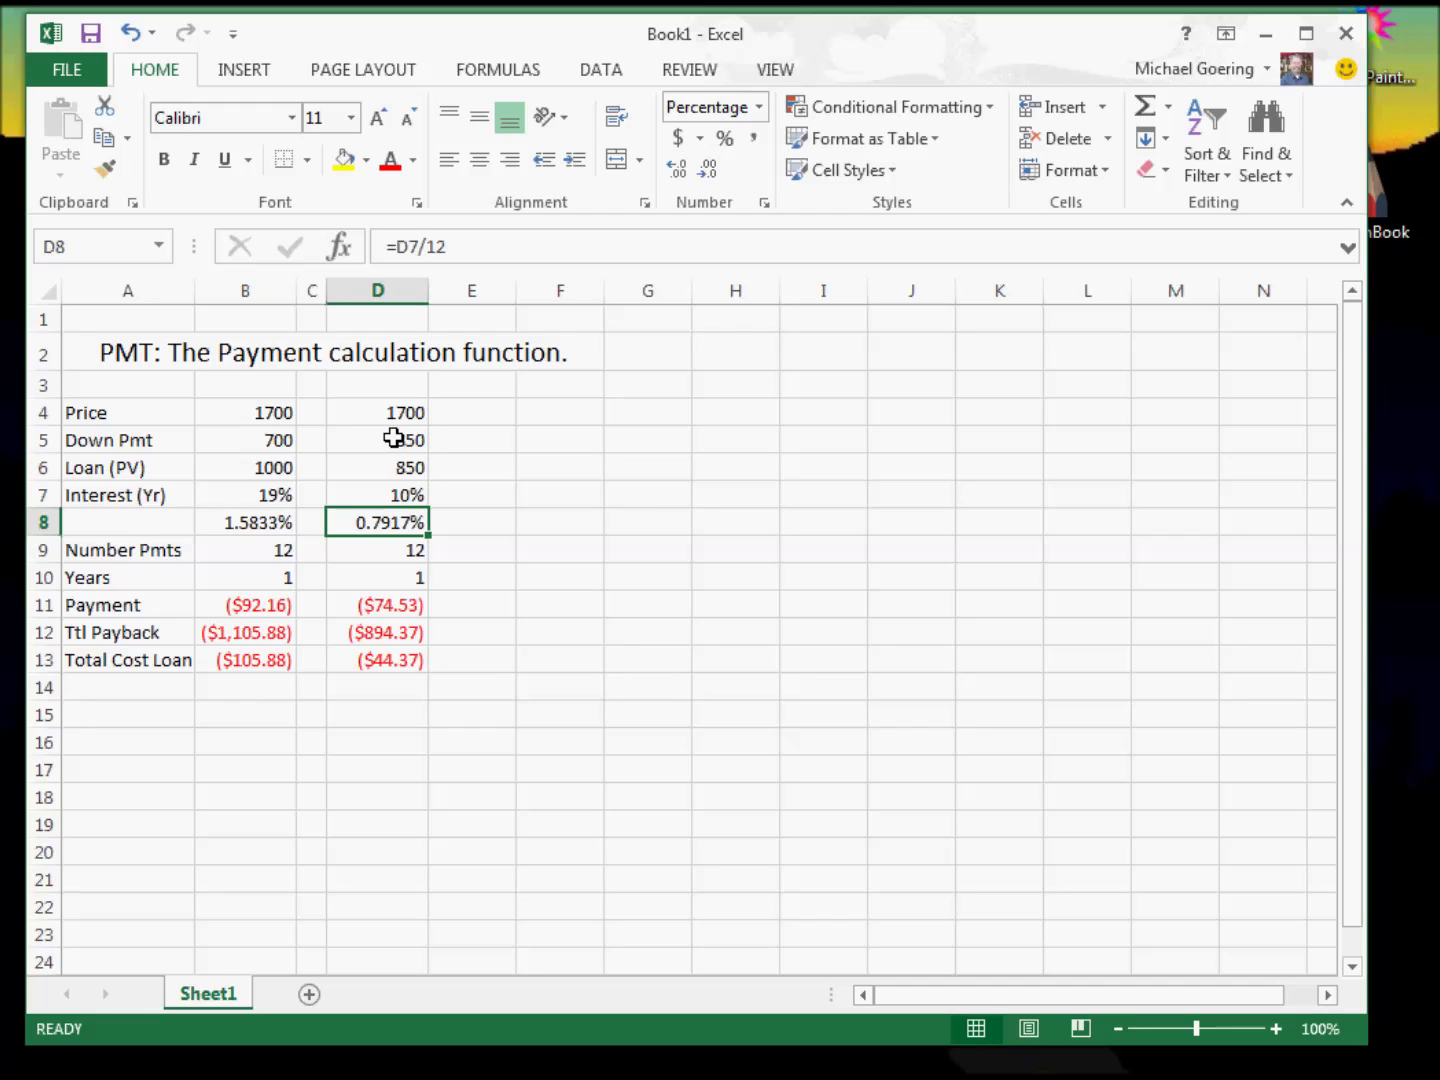
Step: Select the second scenario's loan term in cell D10
left_click(403, 550)
left_click(416, 574)
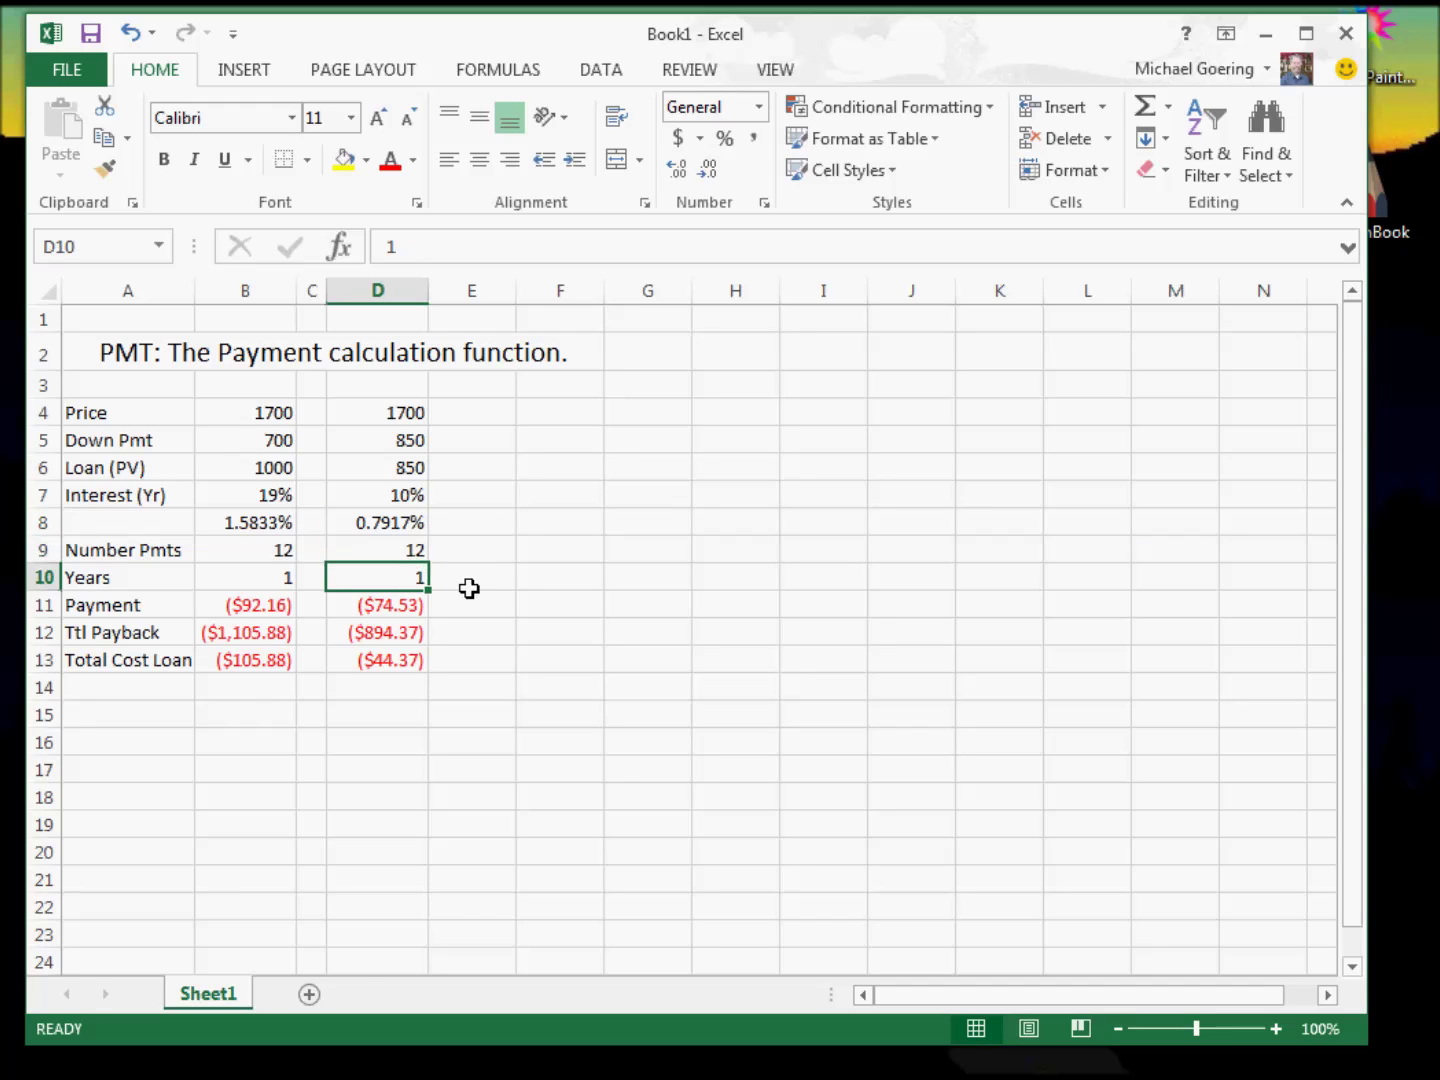